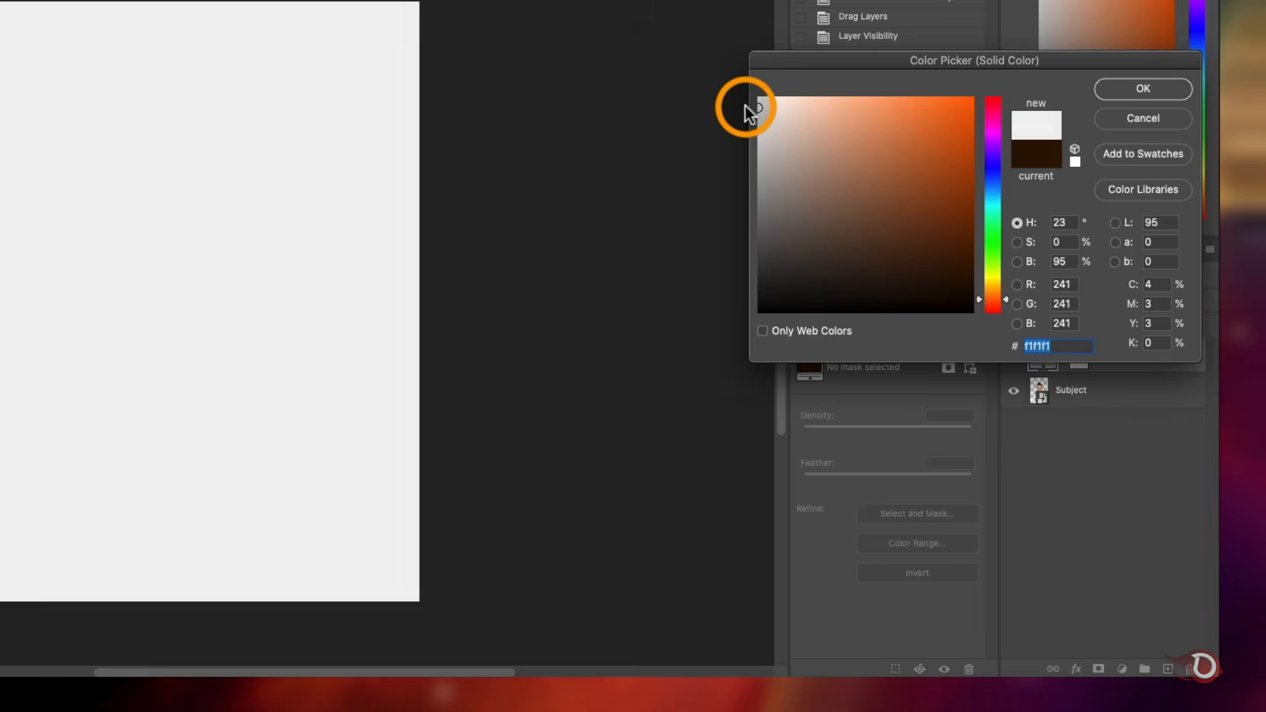
Confirm f1f1f1 as the solid fill colour and move the colour fill layer below the Subject layer
{"action": "left_click", "coordinate": [1167, 89]}
{"action": "left_click_drag", "start_coordinate": [1169, 353], "coordinate": [1192, 429]}
{"action": "scroll", "coordinate": [187, 348], "scroll_direction": "up", "scroll_amount": 3}
{"action": "scroll", "coordinate": [187, 348], "scroll_direction": "down", "scroll_amount": 3}
{"action": "scroll", "coordinate": [187, 347], "scroll_direction": "up", "scroll_amount": 1}
Place the abstract painting image pexels-steve-johnson-1585325 above the Subject layer at the full canvas width
{"action": "left_click", "coordinate": [1139, 353]}
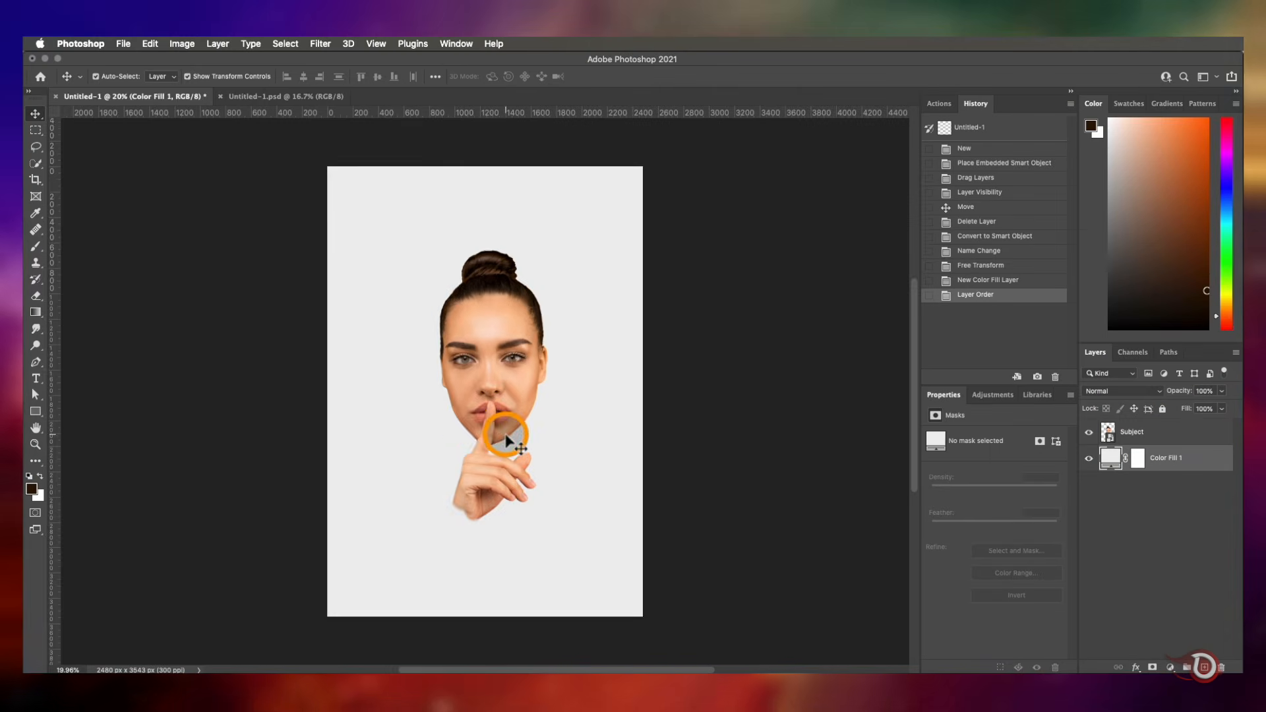
{"action": "left_click", "coordinate": [1166, 670]}
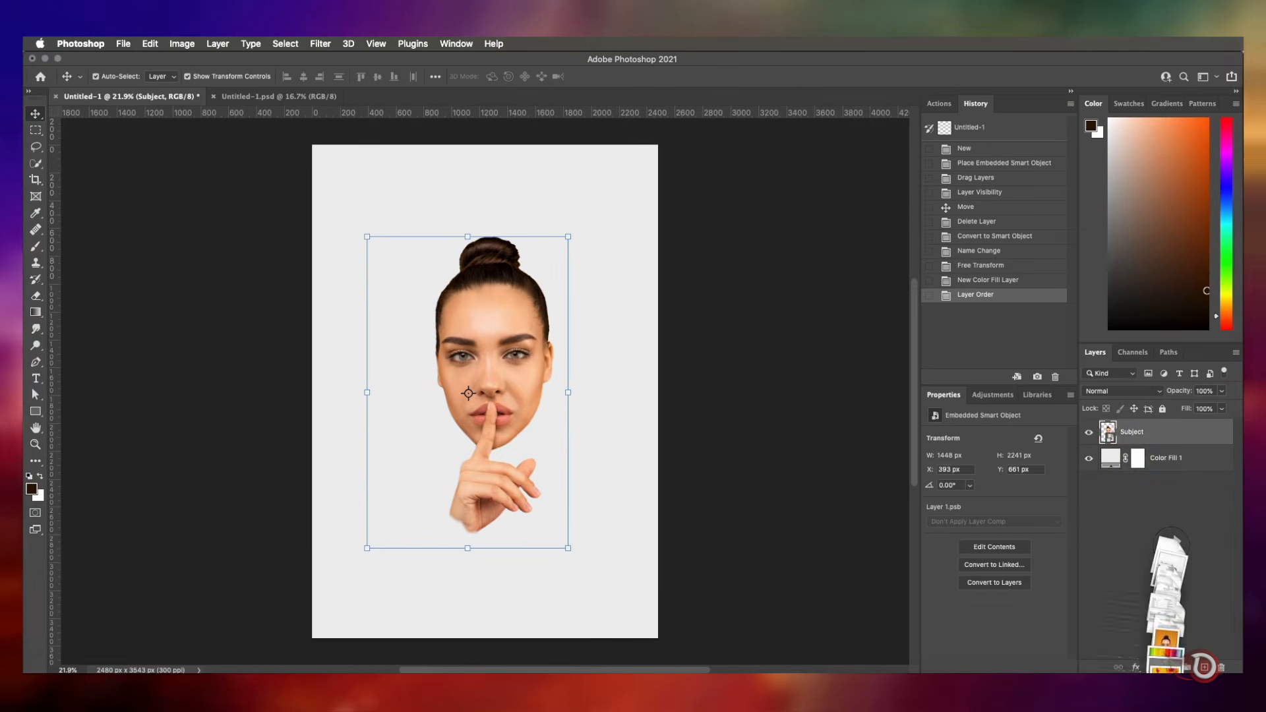
{"action": "left_click_drag", "start_coordinate": [1174, 654], "coordinate": [496, 372]}
{"action": "scroll", "coordinate": [506, 375], "scroll_direction": "up", "scroll_amount": 3}
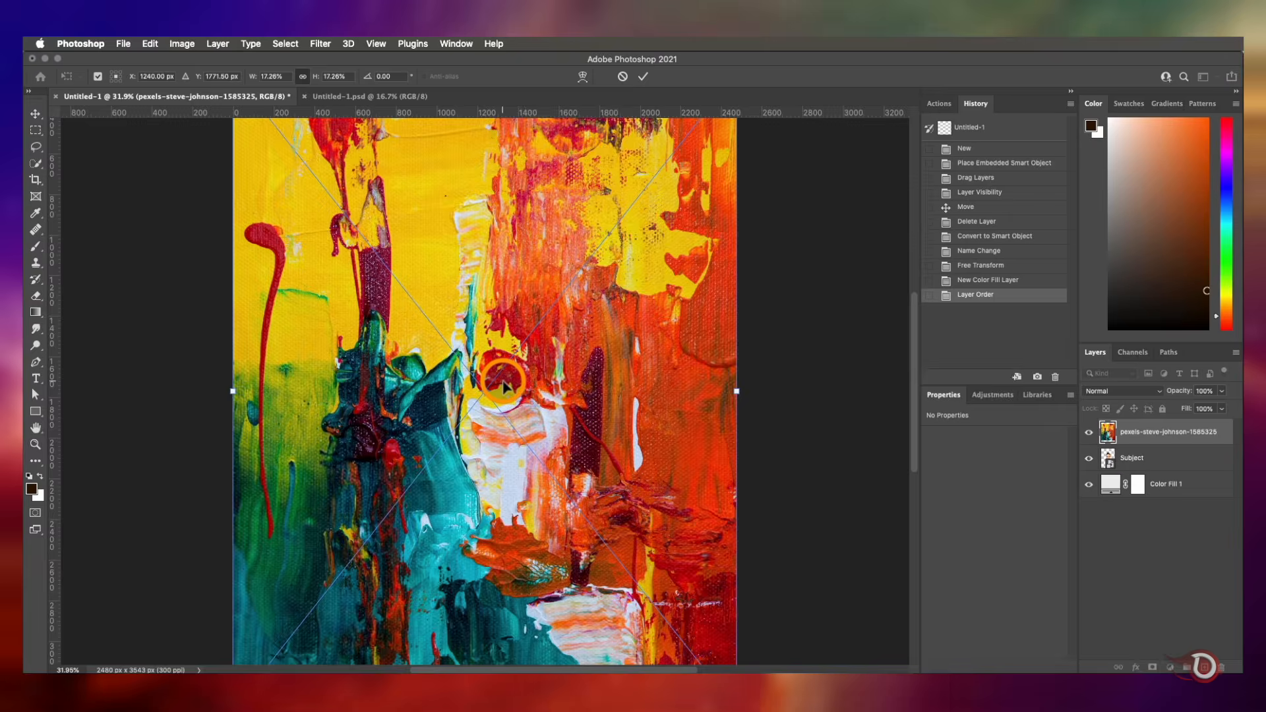
{"action": "scroll", "coordinate": [504, 383], "scroll_direction": "down", "scroll_amount": 3}
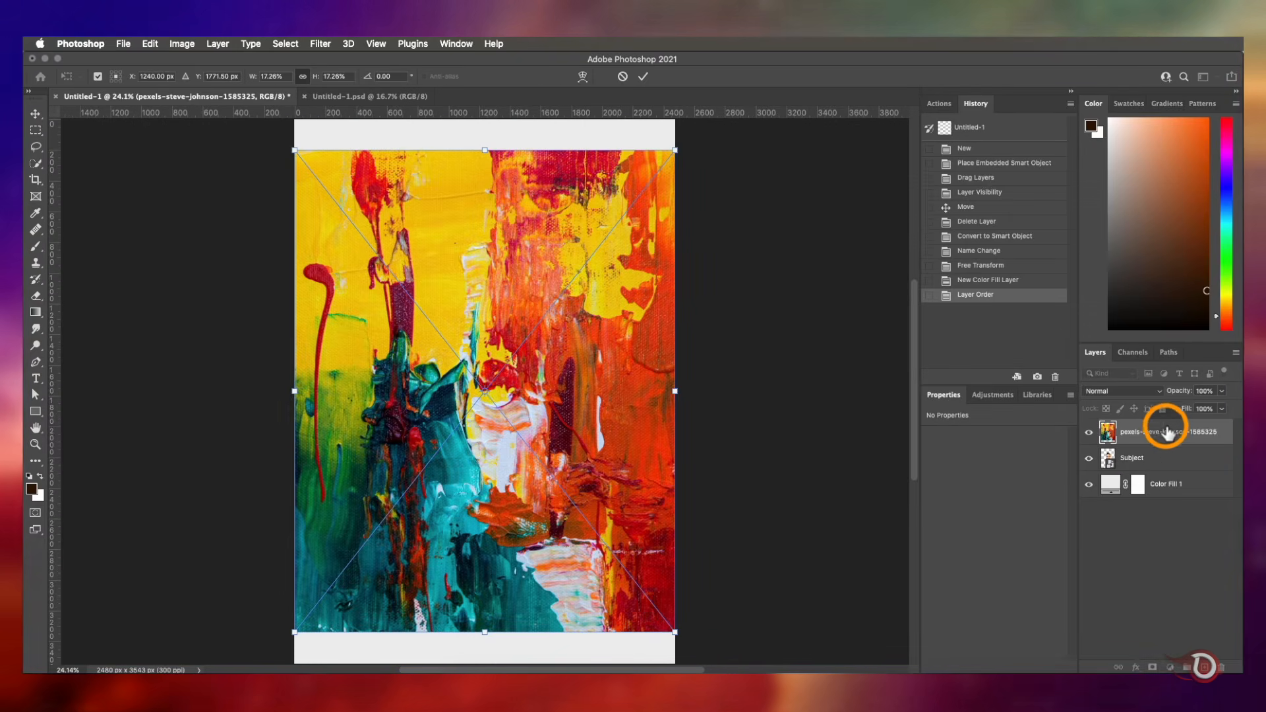
{"action": "key", "text": "Return"}
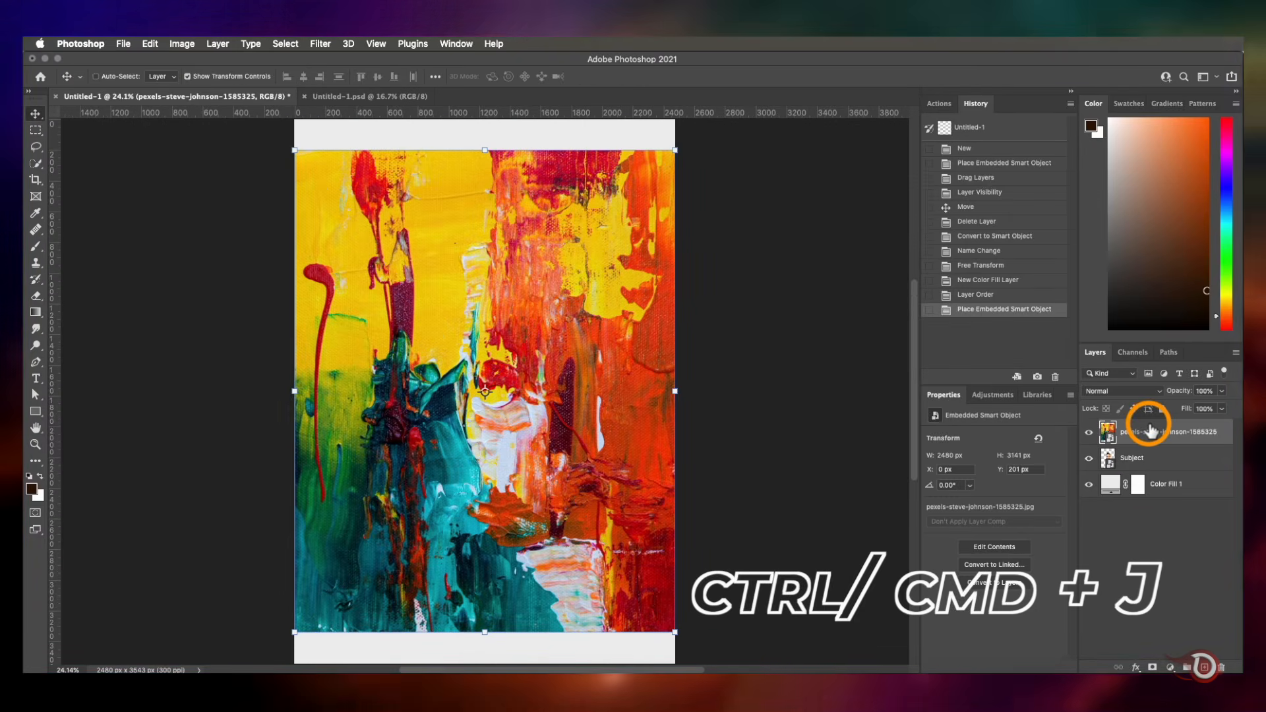
Duplicate the painting layer, move the copy between the Subject and colour fill layers, and hide the copy
{"action": "key", "text": "super+j"}
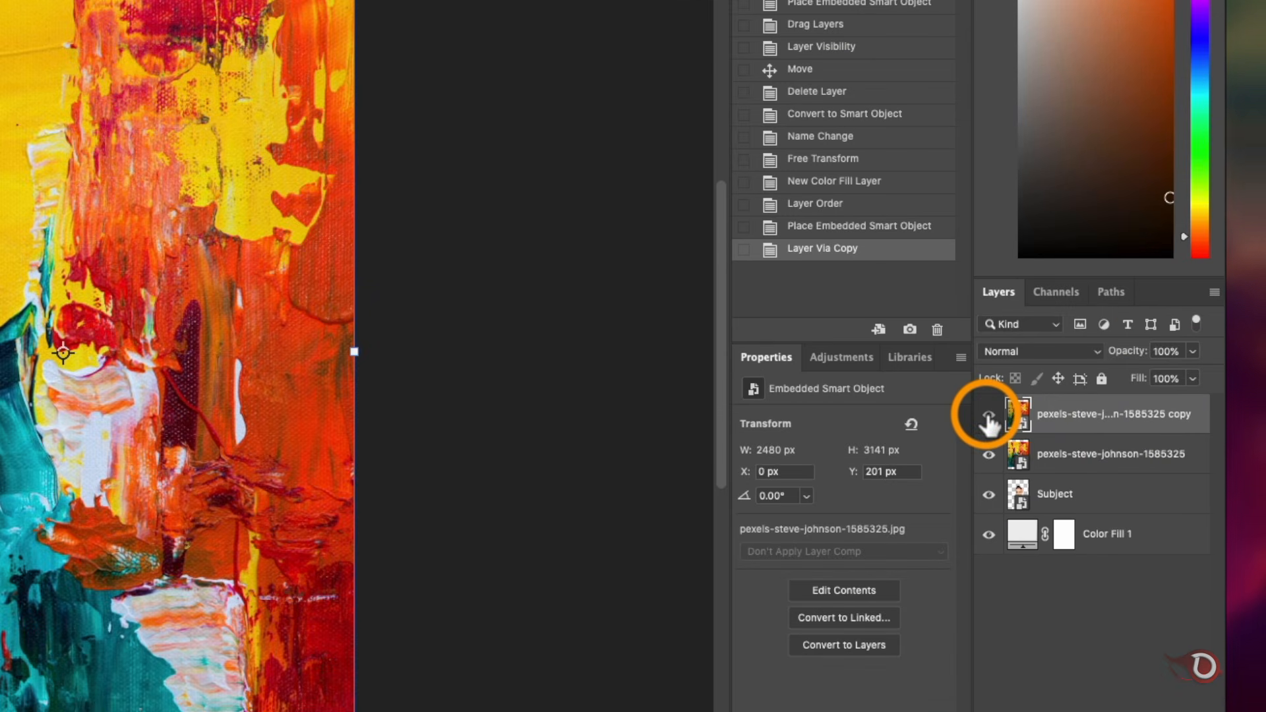
{"action": "left_click", "coordinate": [988, 417]}
{"action": "left_click", "coordinate": [989, 417]}
{"action": "left_click_drag", "start_coordinate": [1080, 412], "coordinate": [1139, 496]}
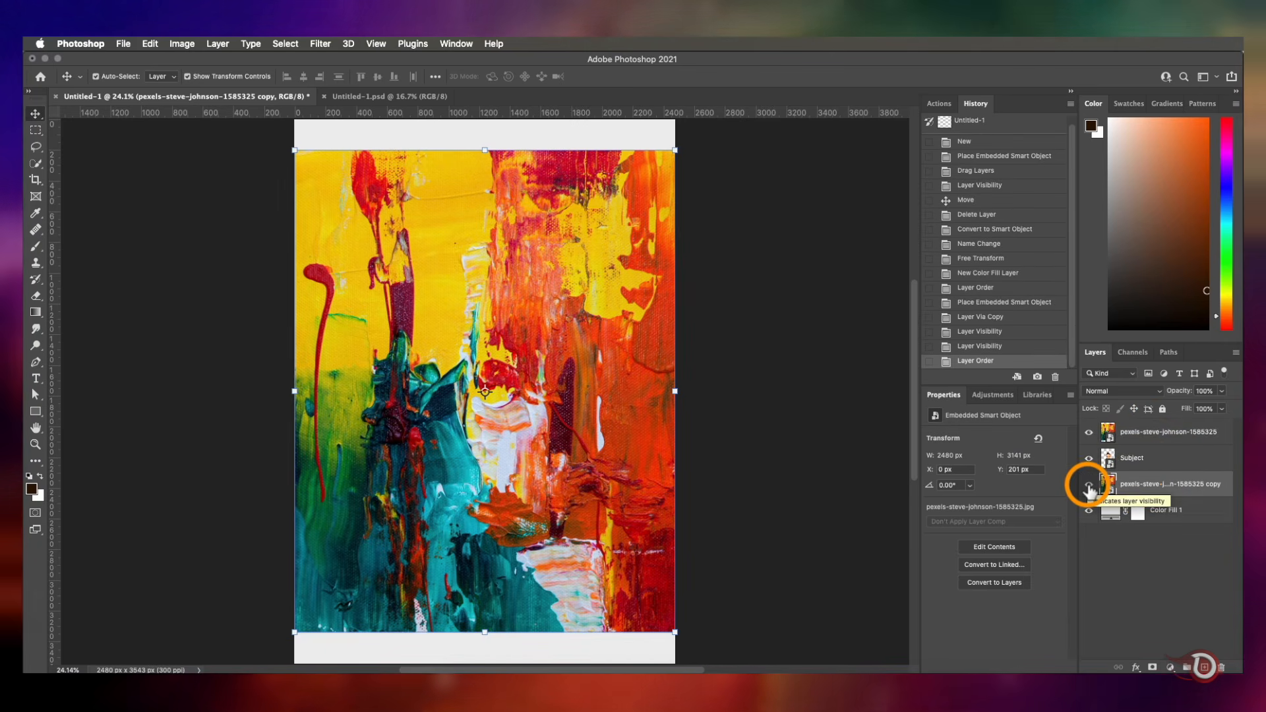
{"action": "left_click", "coordinate": [1088, 488]}
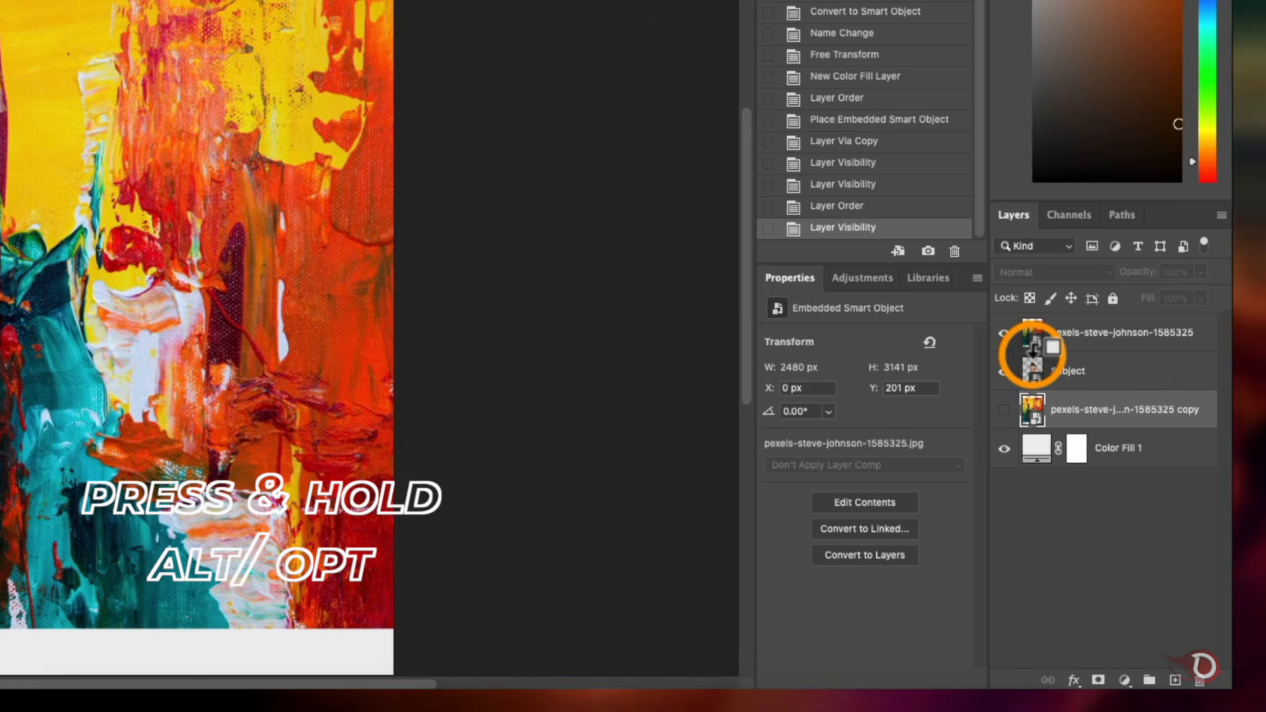
Clip the upper painting layer to the Subject layer and hide the clipped layer
{"action": "left_click", "coordinate": [1033, 352], "text": "alt"}
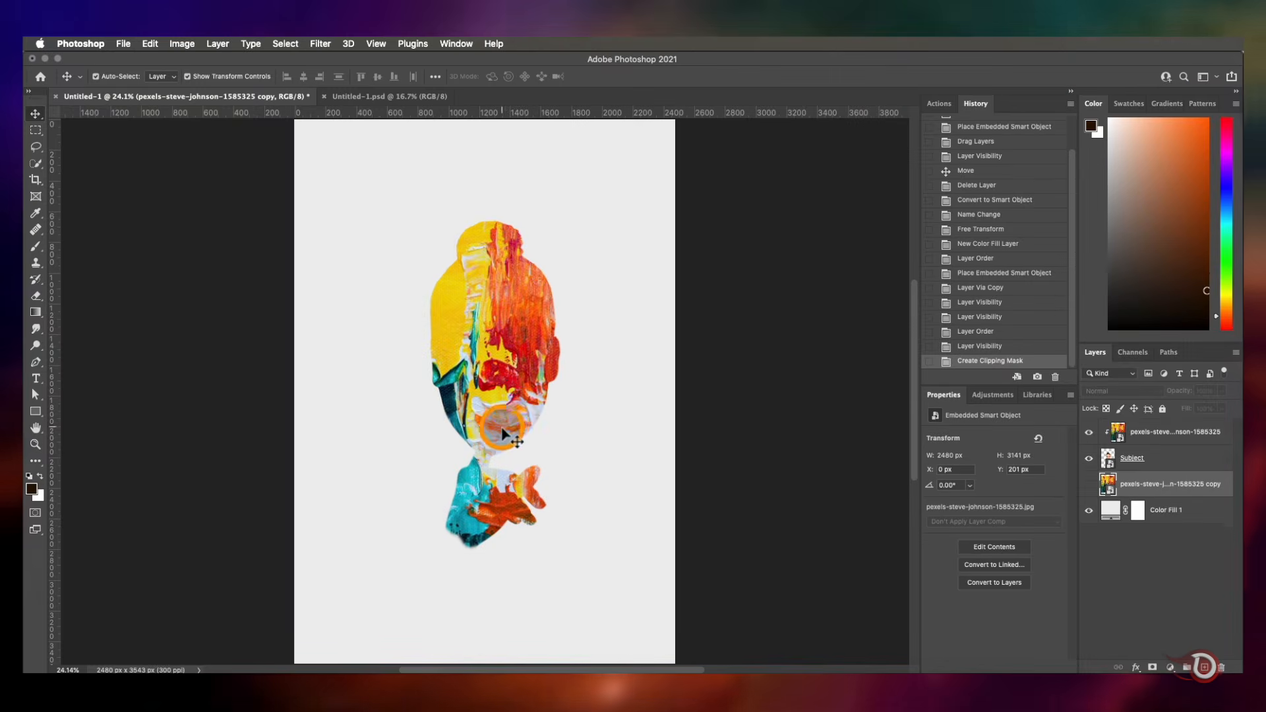
{"action": "scroll", "coordinate": [503, 430], "scroll_direction": "up", "scroll_amount": 3}
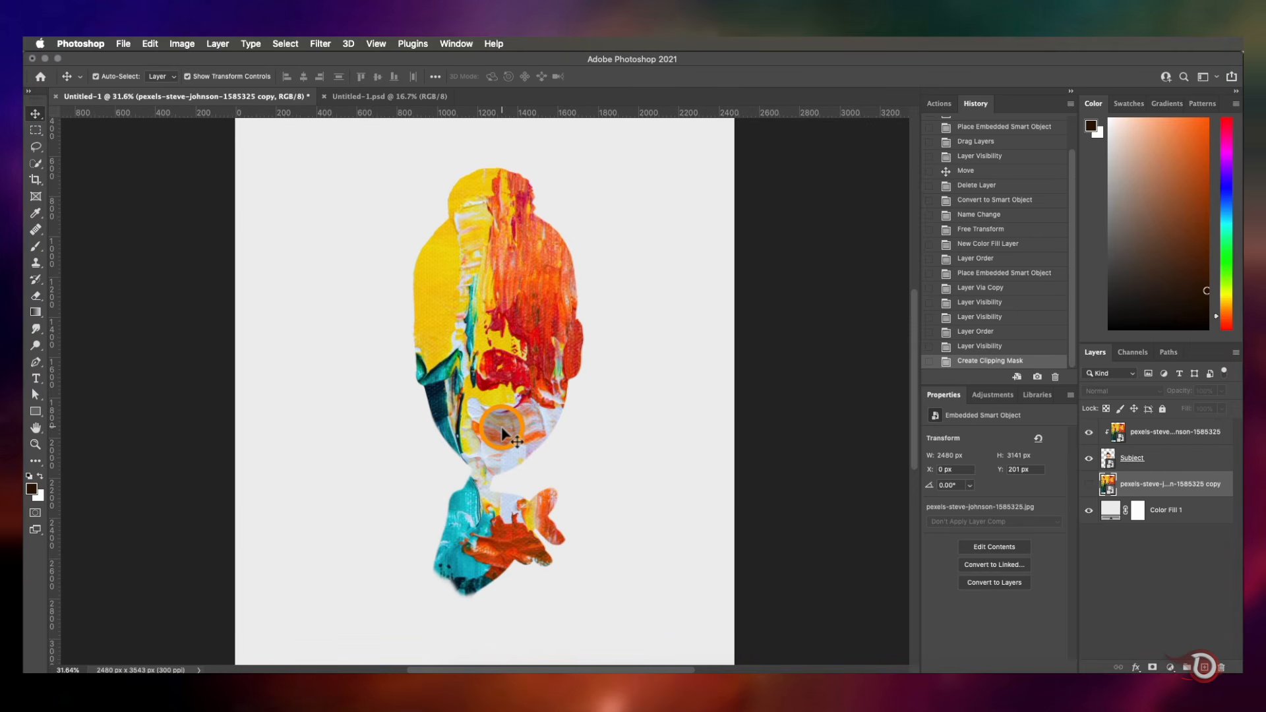
{"action": "left_click", "coordinate": [1116, 435]}
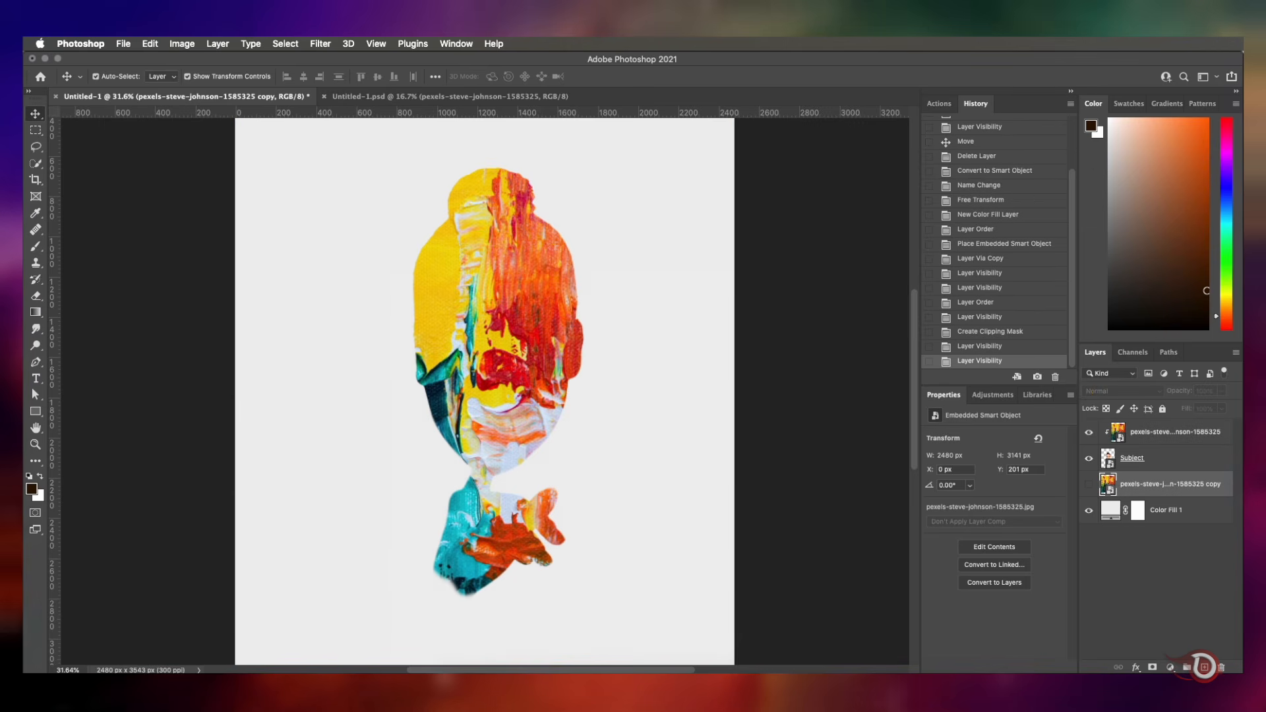
{"action": "left_click", "coordinate": [1089, 434]}
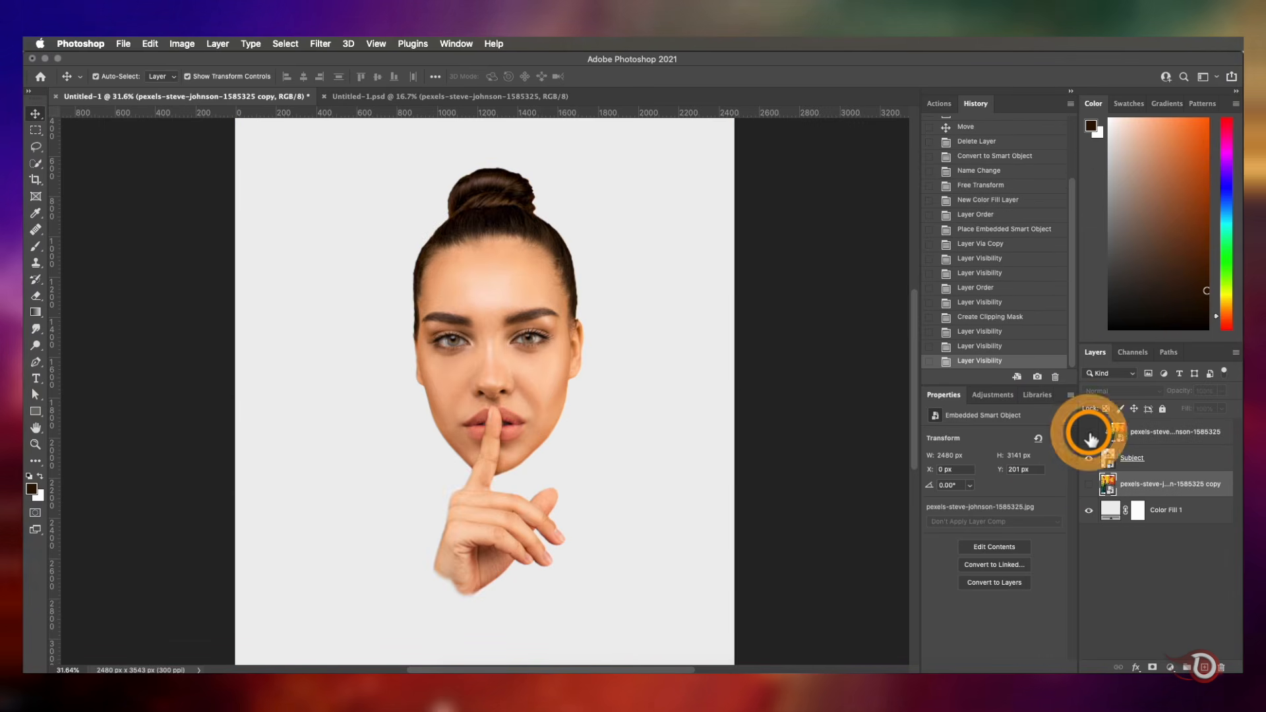
Place the Texturelabs_InkPaint_322L texture directly below the Subject layer, enlarged to 2778 by 2338 px and covering the head and hand
{"action": "left_click", "coordinate": [1204, 667]}
{"action": "left_click_drag", "start_coordinate": [1154, 574], "coordinate": [645, 302]}
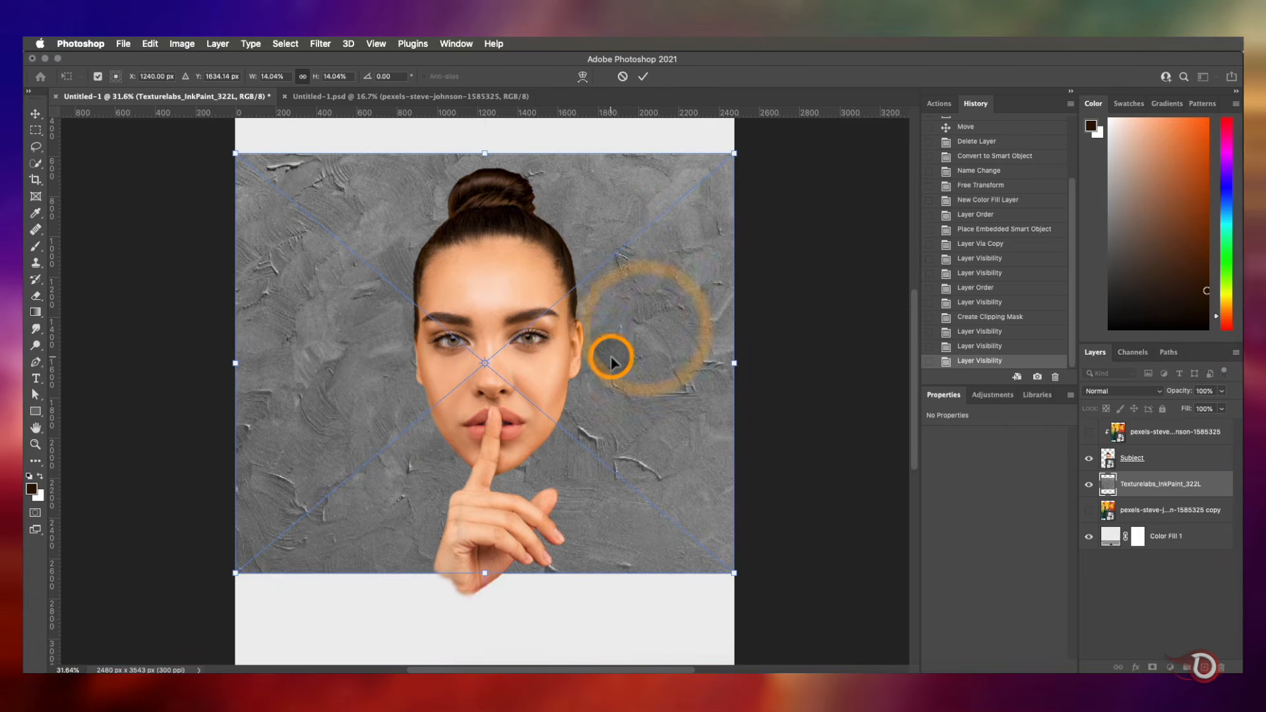
{"action": "left_click_drag", "start_coordinate": [485, 573], "coordinate": [485, 626]}
{"action": "left_click_drag", "start_coordinate": [638, 458], "coordinate": [634, 443]}
{"action": "left_click", "coordinate": [644, 78]}
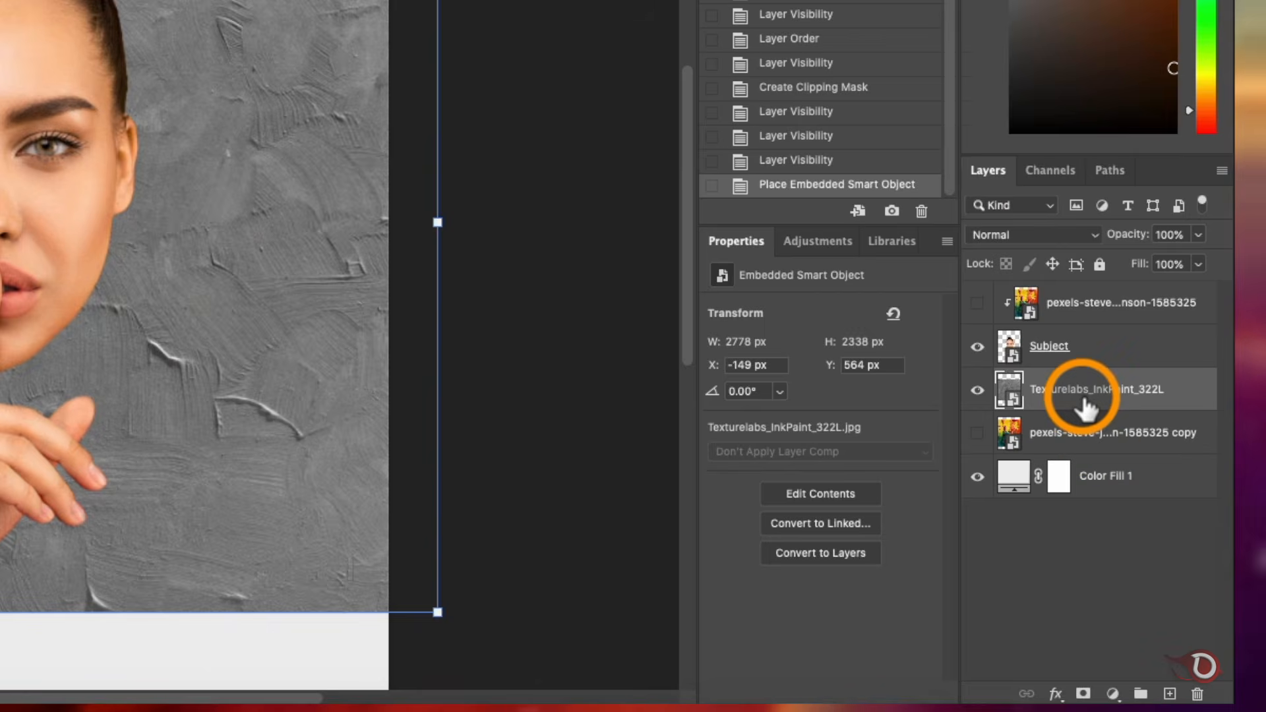
Move the texture layer above Subject so it is clipped to it, and set its blend mode to Color Burn
{"action": "left_click_drag", "start_coordinate": [1085, 409], "coordinate": [1072, 344]}
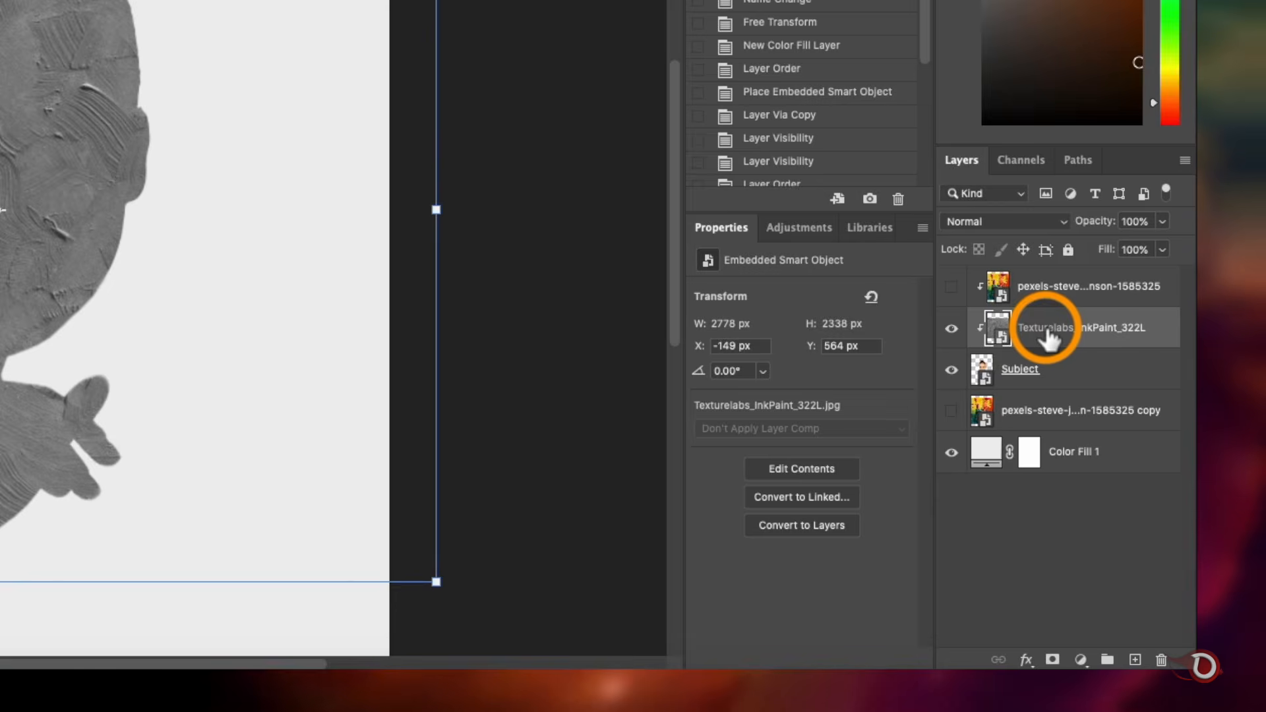
{"action": "left_click", "coordinate": [1097, 231]}
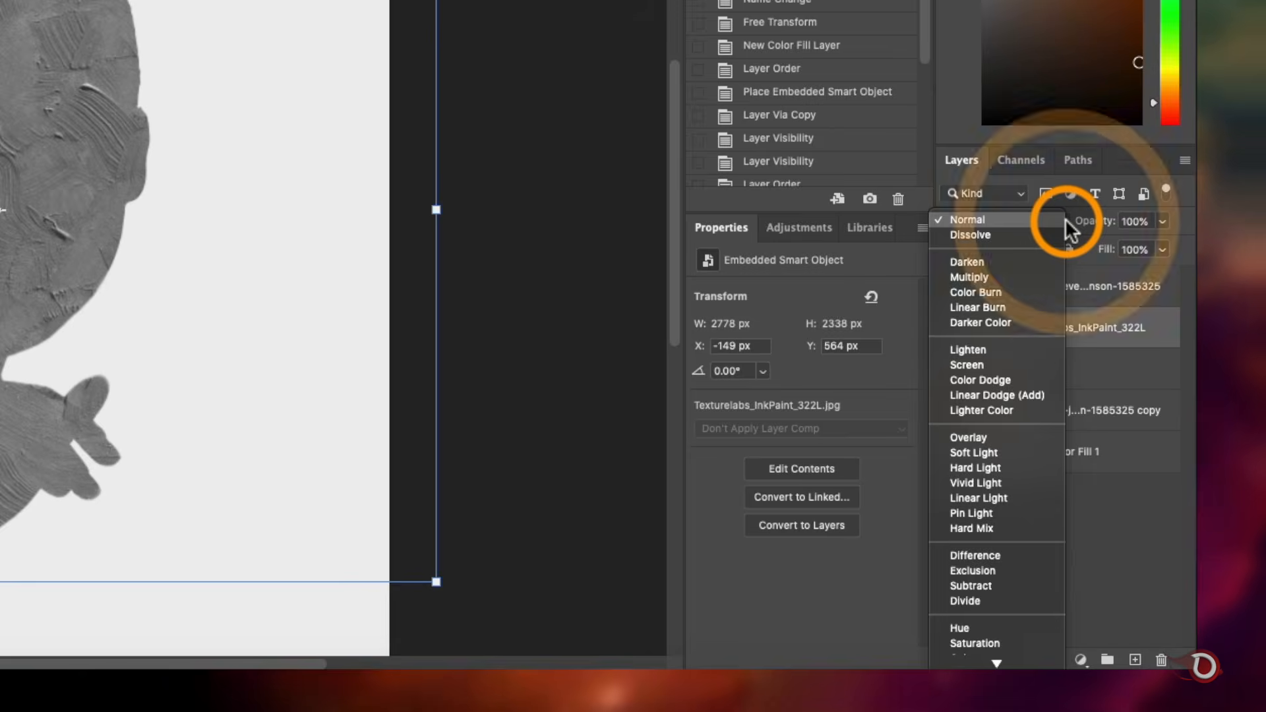
{"action": "left_click", "coordinate": [1033, 292]}
{"action": "key", "text": "super+equal"}
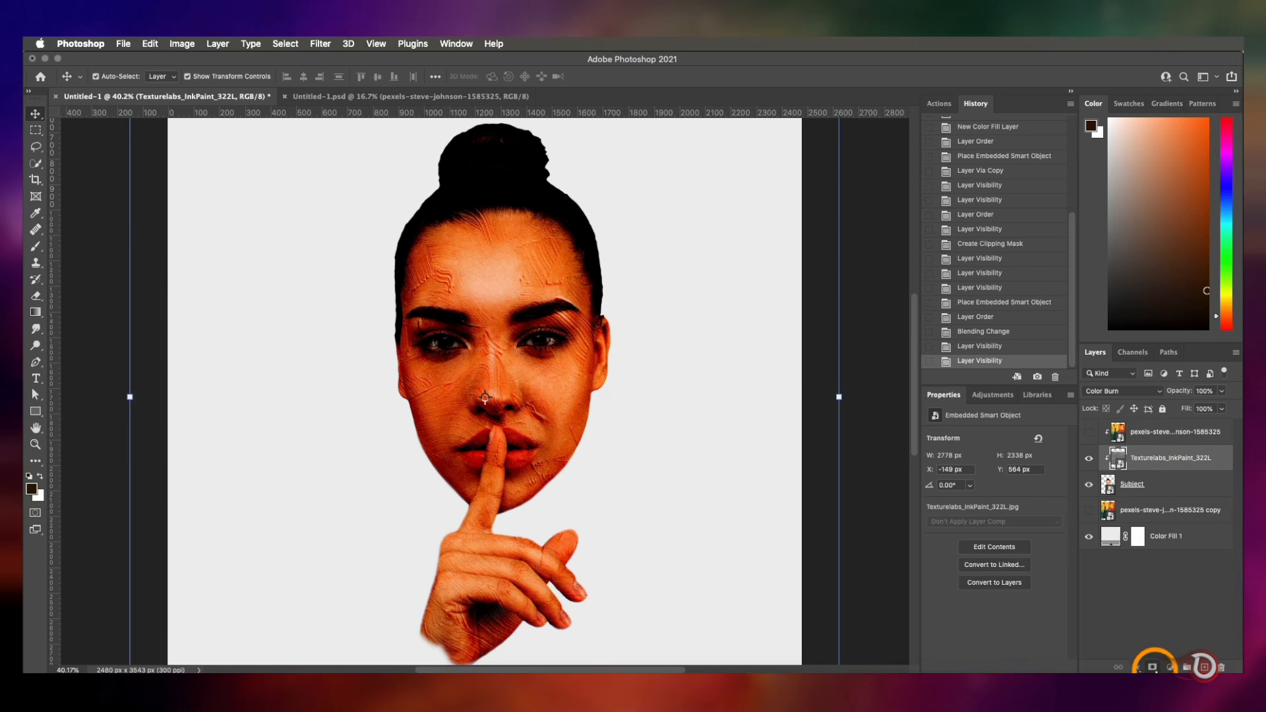
Add a layer mask to the texture layer and choose the Soft Round brush for painting on it
{"action": "left_click", "coordinate": [1153, 667]}
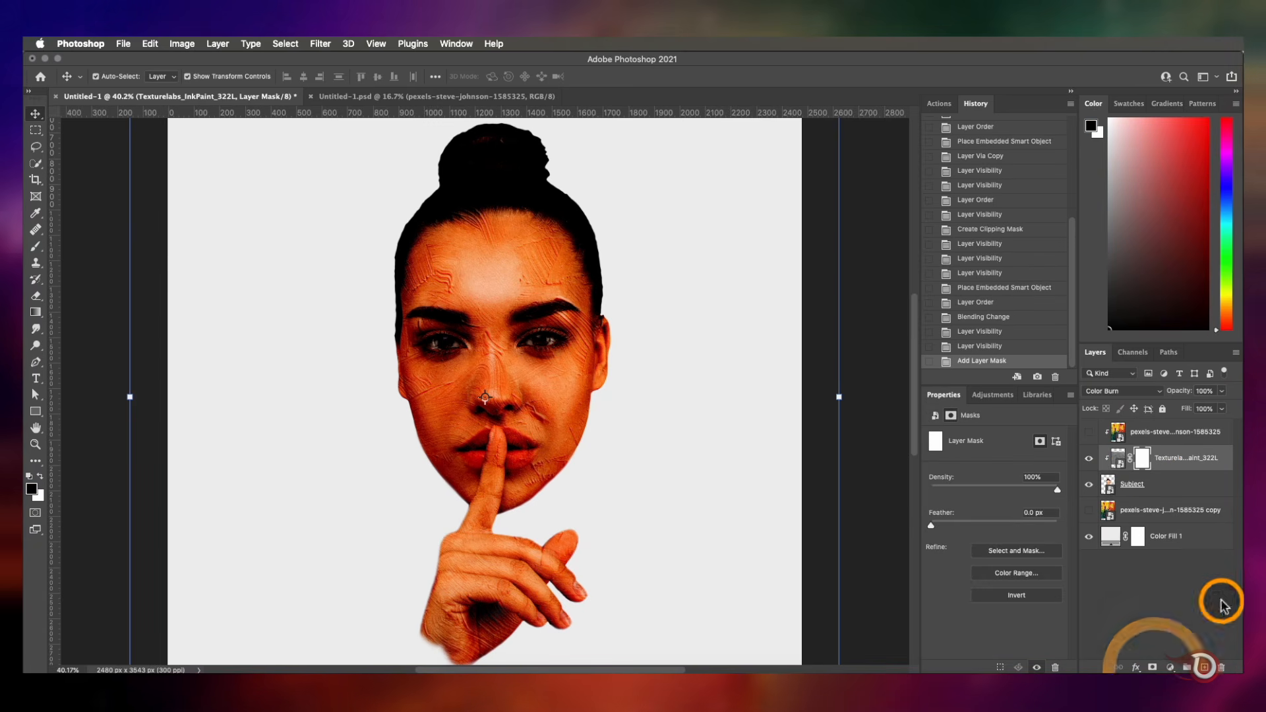
{"action": "key", "text": "b"}
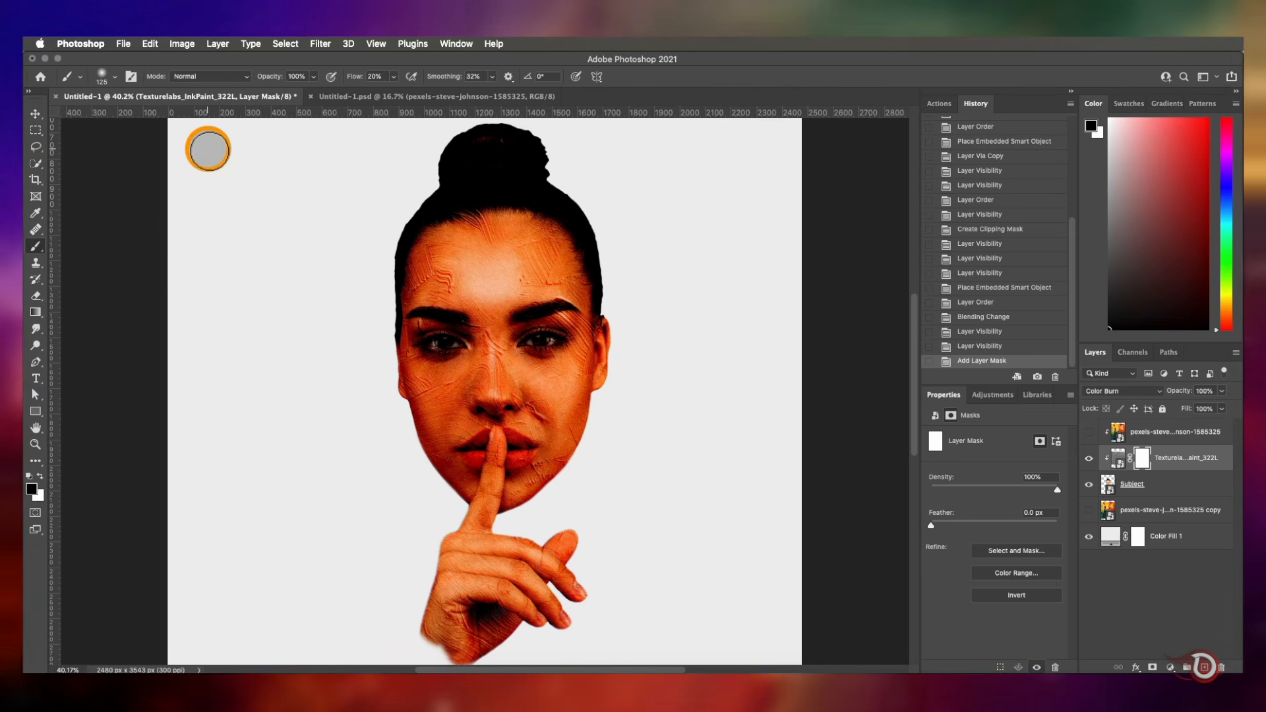
{"action": "right_click", "coordinate": [299, 235]}
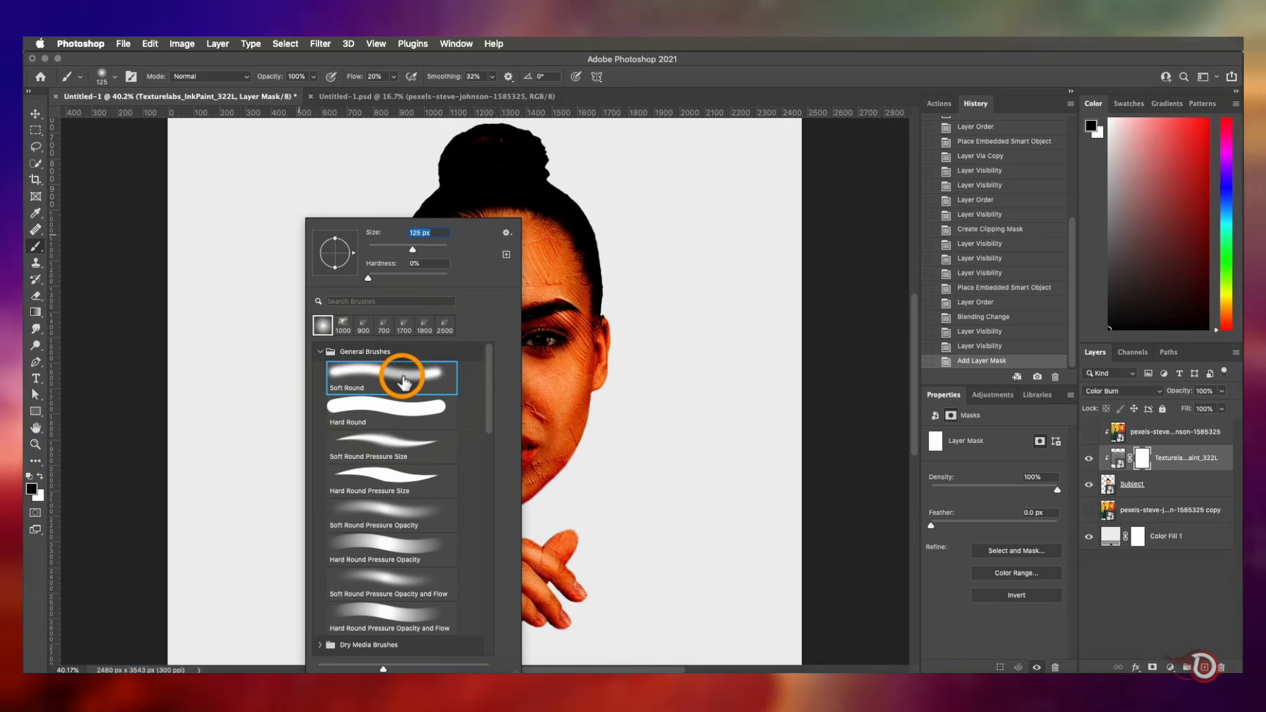
{"action": "double_click", "coordinate": [403, 379]}
{"action": "key", "text": "]"}
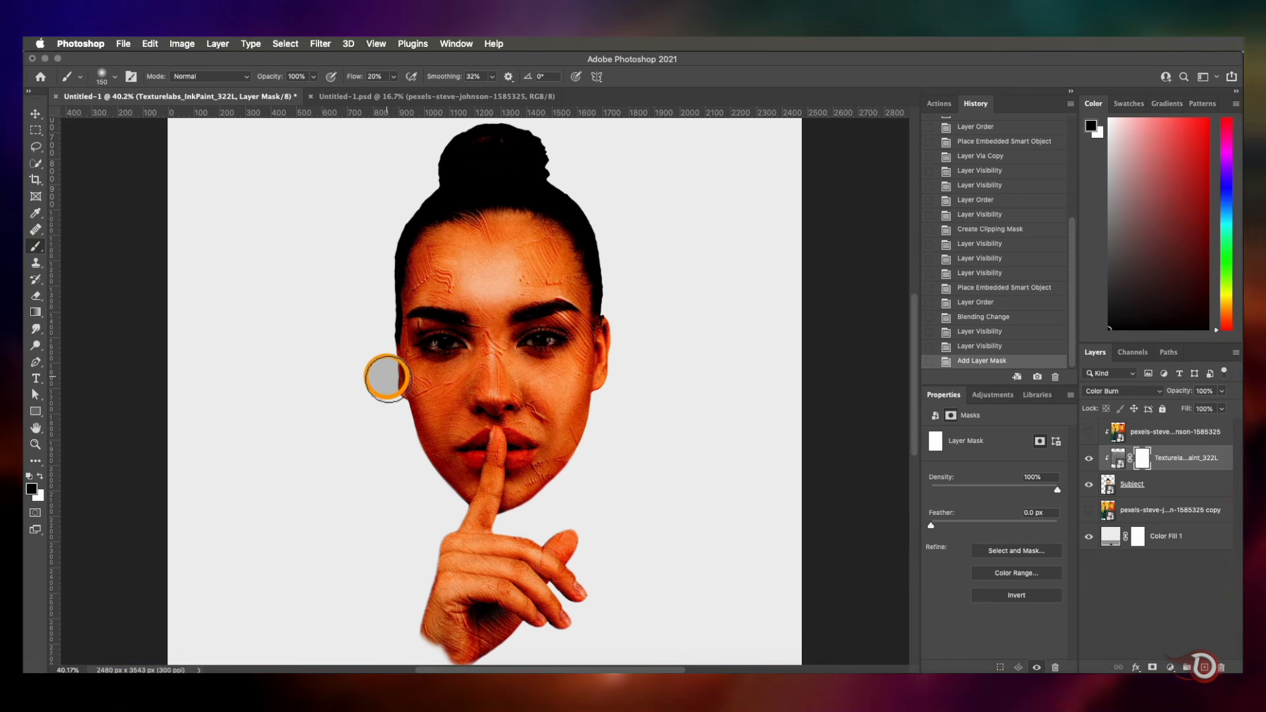
{"action": "scroll", "coordinate": [409, 316], "scroll_direction": "up", "scroll_amount": 3}
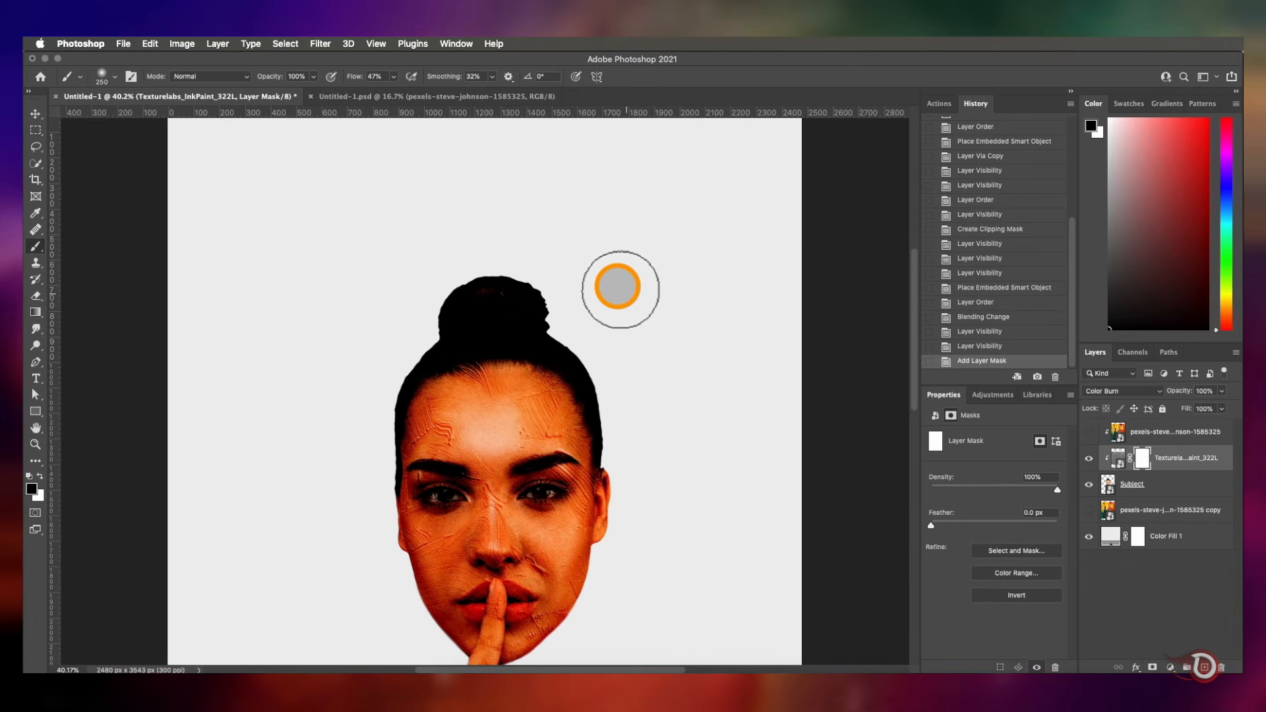
Paint black on the texture layer's mask over the bun, hairline and sides to remove the texture from the hair
{"action": "mouse_move", "coordinate": [620, 288]}
{"action": "left_mouse_down"}
{"action": "mouse_move", "coordinate": [436, 260]}
{"action": "mouse_move", "coordinate": [455, 265]}
{"action": "mouse_move", "coordinate": [437, 289]}
{"action": "mouse_move", "coordinate": [533, 305]}
{"action": "mouse_move", "coordinate": [386, 386]}
{"action": "mouse_move", "coordinate": [581, 345]}
{"action": "mouse_move", "coordinate": [621, 442]}
{"action": "mouse_move", "coordinate": [403, 346]}
{"action": "mouse_move", "coordinate": [370, 440]}
{"action": "left_mouse_up"}
{"action": "mouse_move", "coordinate": [492, 249]}
{"action": "left_mouse_down"}
{"action": "mouse_move", "coordinate": [457, 317]}
{"action": "mouse_move", "coordinate": [679, 423]}
{"action": "left_mouse_up"}
{"action": "mouse_move", "coordinate": [619, 378]}
{"action": "left_mouse_down"}
{"action": "mouse_move", "coordinate": [430, 477]}
{"action": "mouse_move", "coordinate": [346, 479]}
{"action": "mouse_move", "coordinate": [542, 323]}
{"action": "left_mouse_up"}
{"action": "scroll", "coordinate": [378, 480], "scroll_direction": "up", "scroll_amount": 8}
{"action": "key", "text": "bracketleft"}
{"action": "key", "text": "bracketleft"}
{"action": "key", "text": "bracketleft"}
{"action": "key", "text": "bracketleft"}
{"action": "key", "text": "bracketleft"}
{"action": "key", "text": "bracketleft"}
{"action": "key", "text": "bracketleft"}
{"action": "key", "text": "bracketleft"}
{"action": "mouse_move", "coordinate": [381, 487]}
{"action": "left_mouse_down"}
{"action": "mouse_move", "coordinate": [372, 352]}
{"action": "mouse_move", "coordinate": [363, 514]}
{"action": "left_mouse_up"}
{"action": "mouse_move", "coordinate": [551, 356]}
{"action": "left_mouse_down"}
{"action": "mouse_move", "coordinate": [452, 515]}
{"action": "mouse_move", "coordinate": [399, 517]}
{"action": "left_mouse_up"}
{"action": "mouse_move", "coordinate": [833, 403]}
{"action": "left_mouse_down"}
{"action": "mouse_move", "coordinate": [455, 229]}
{"action": "mouse_move", "coordinate": [343, 310]}
{"action": "left_mouse_up"}
{"action": "scroll", "coordinate": [465, 380], "scroll_direction": "down", "scroll_amount": 5}
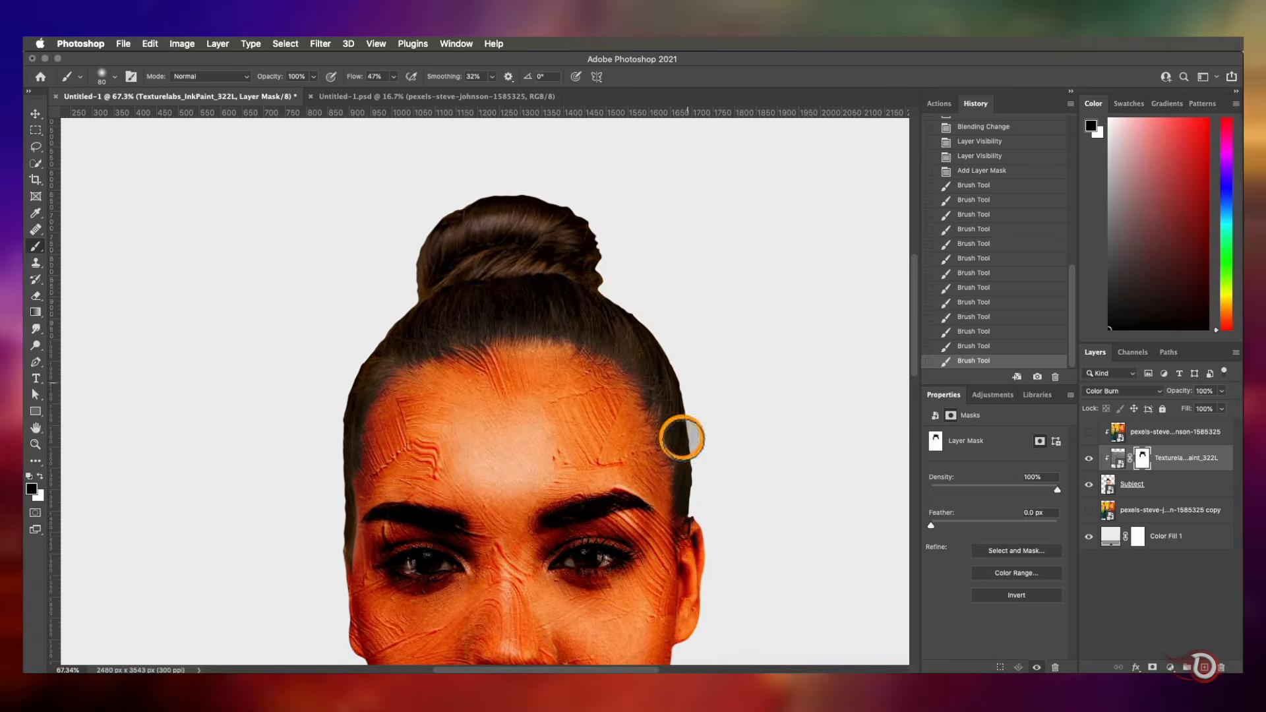
Mask the texture off both eyebrows with a small soft black brush
{"action": "scroll", "coordinate": [681, 437], "scroll_direction": "down", "scroll_amount": 4}
{"action": "scroll", "coordinate": [546, 384], "scroll_direction": "up", "scroll_amount": 8}
{"action": "left_click_drag", "start_coordinate": [596, 431], "coordinate": [815, 410]}
{"action": "left_click_drag", "start_coordinate": [504, 439], "coordinate": [359, 421]}
{"action": "left_click_drag", "start_coordinate": [709, 500], "coordinate": [729, 492]}
{"action": "left_click_drag", "start_coordinate": [415, 511], "coordinate": [464, 509]}
{"action": "scroll", "coordinate": [461, 508], "scroll_direction": "up", "scroll_amount": 5}
{"action": "mouse_move", "coordinate": [870, 571]}
{"action": "left_mouse_down"}
{"action": "mouse_move", "coordinate": [521, 494]}
{"action": "mouse_move", "coordinate": [545, 528]}
{"action": "mouse_move", "coordinate": [695, 509]}
{"action": "mouse_move", "coordinate": [541, 475]}
{"action": "left_mouse_up"}
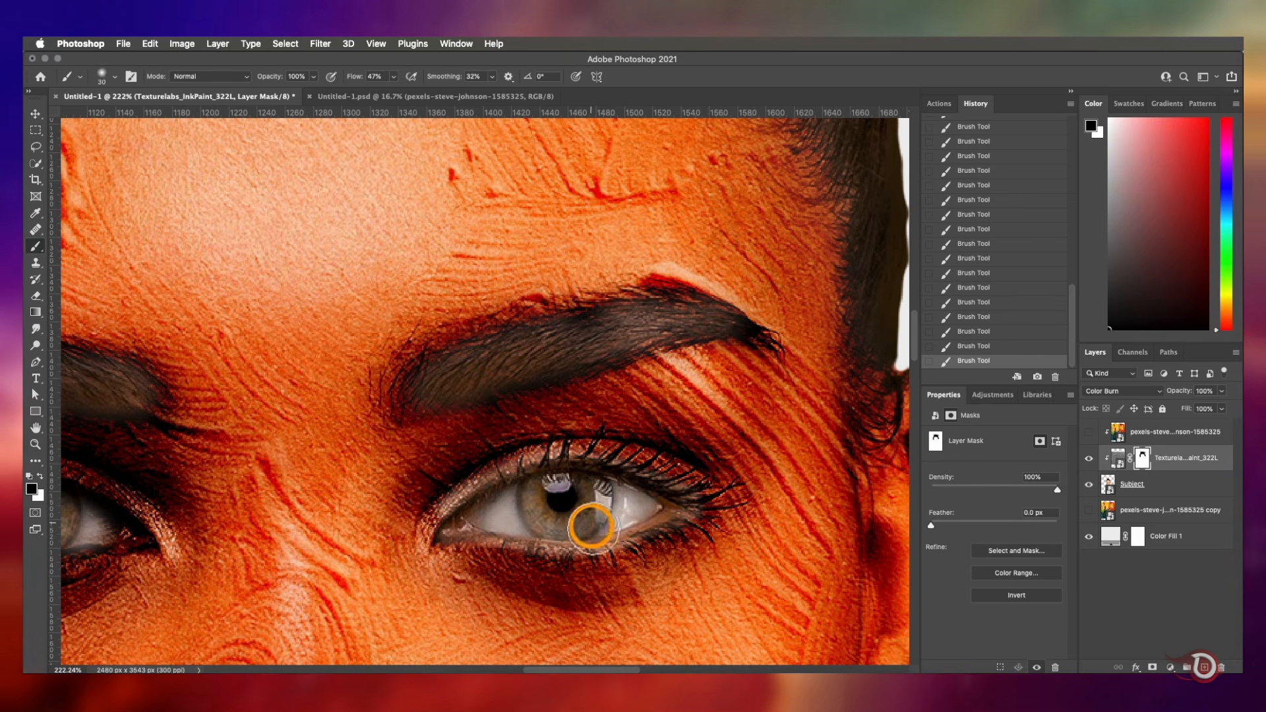
Mask the texture off both eyes with small black brush strokes
{"action": "left_click_drag", "start_coordinate": [591, 526], "coordinate": [696, 517]}
{"action": "left_click_drag", "start_coordinate": [425, 542], "coordinate": [826, 478]}
{"action": "key", "text": "bracketright"}
{"action": "key", "text": "bracketright"}
{"action": "key", "text": "bracketright"}
{"action": "mouse_move", "coordinate": [472, 433]}
{"action": "left_mouse_down"}
{"action": "mouse_move", "coordinate": [342, 435]}
{"action": "mouse_move", "coordinate": [370, 501]}
{"action": "mouse_move", "coordinate": [404, 401]}
{"action": "mouse_move", "coordinate": [410, 512]}
{"action": "mouse_move", "coordinate": [567, 390]}
{"action": "left_mouse_up"}
{"action": "scroll", "coordinate": [546, 373], "scroll_direction": "down", "scroll_amount": 10}
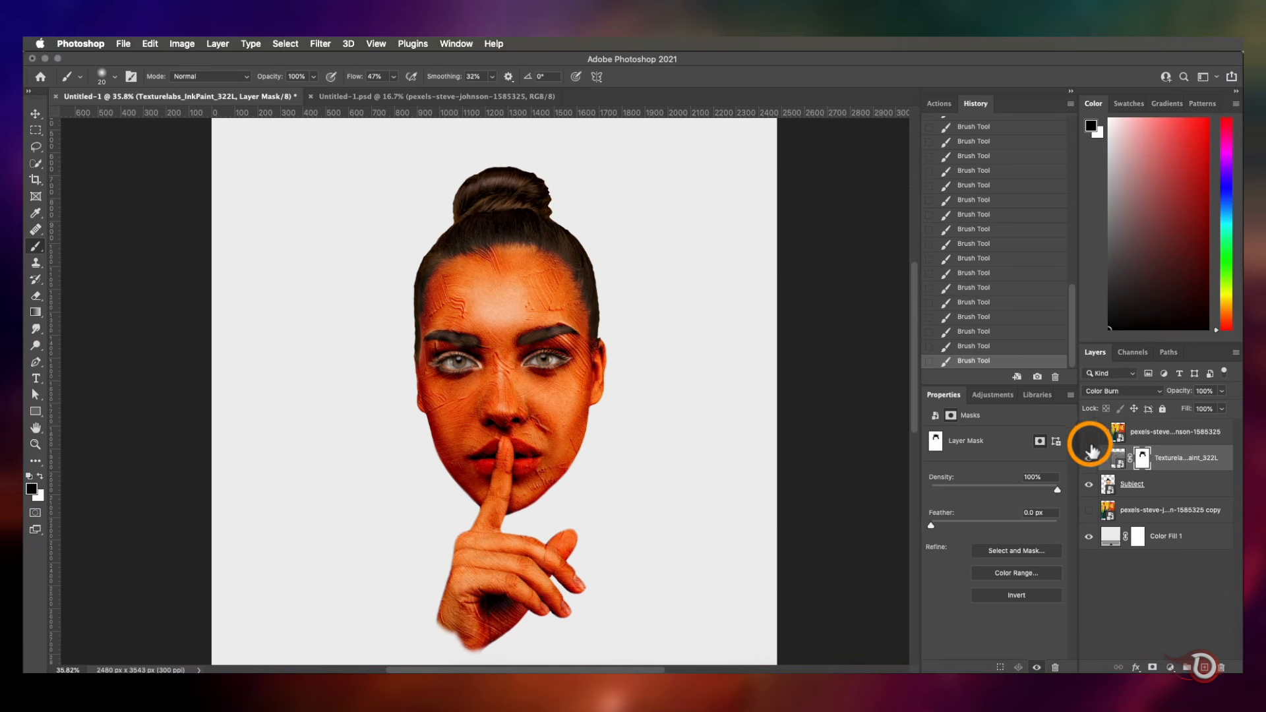
Show the clipped painting layer again and add a layer mask to it
{"action": "left_click", "coordinate": [1089, 432]}
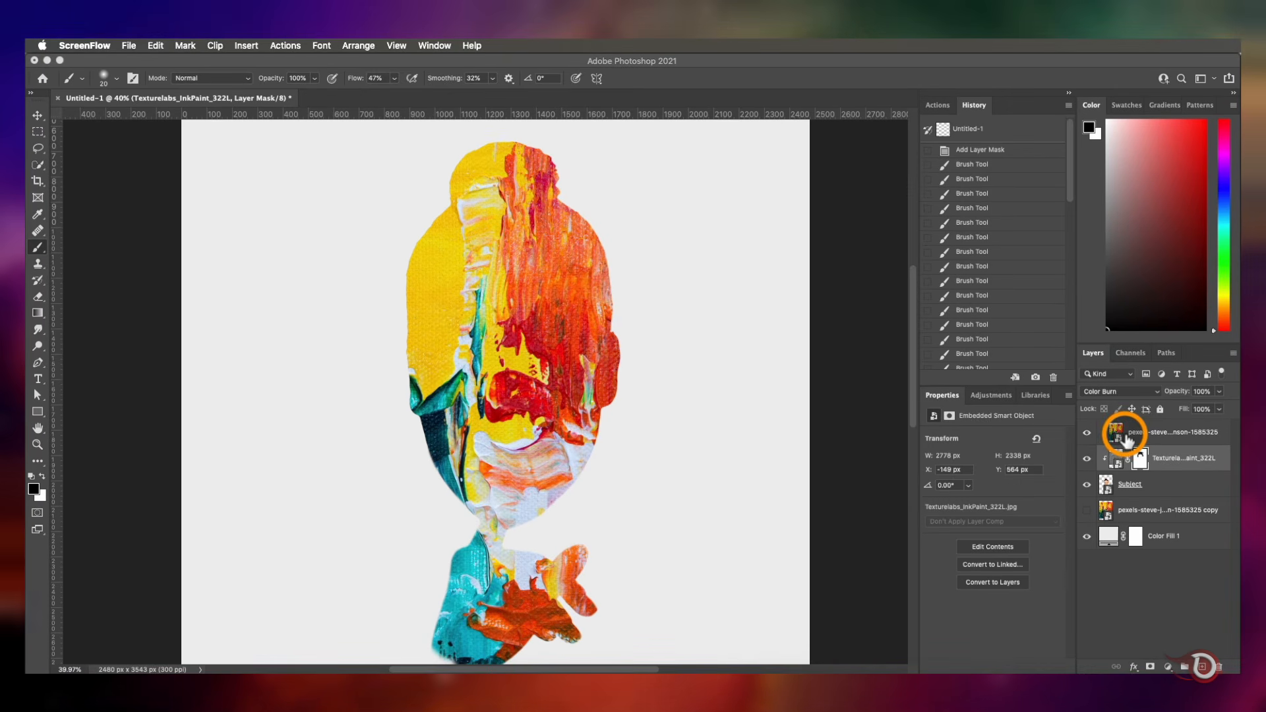
{"action": "left_click", "coordinate": [1125, 435]}
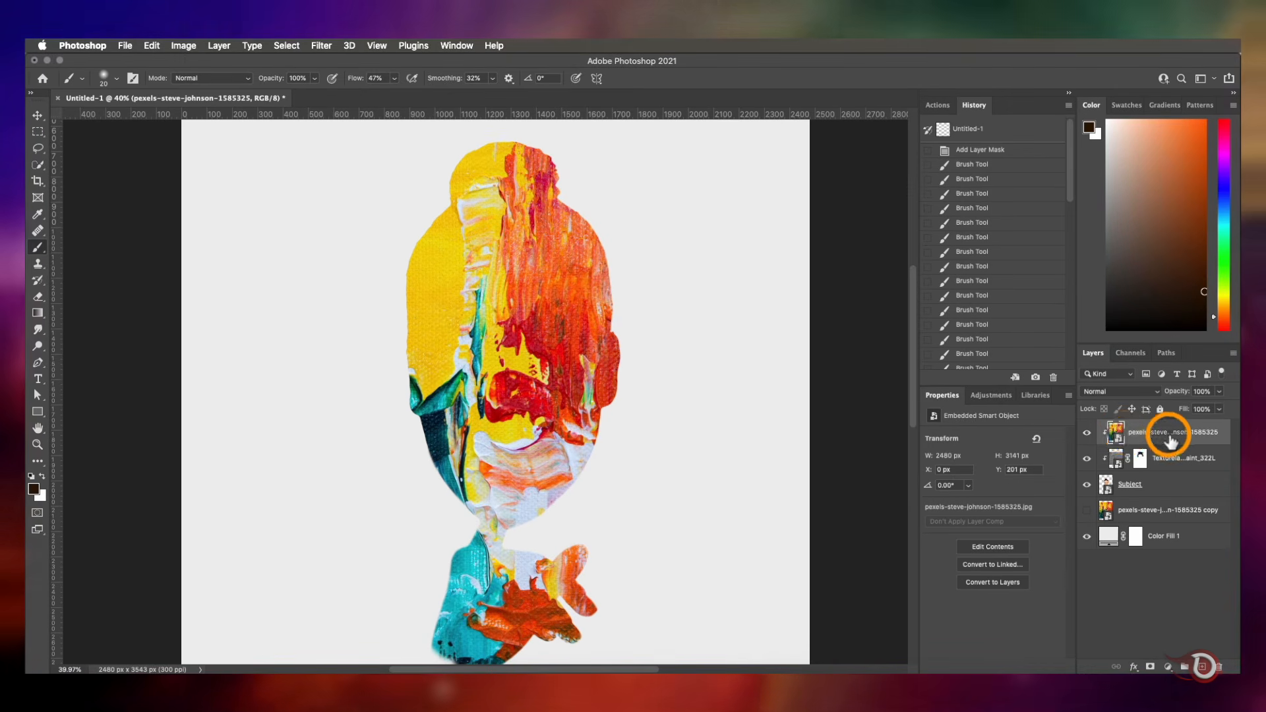
{"action": "left_click", "coordinate": [1150, 667]}
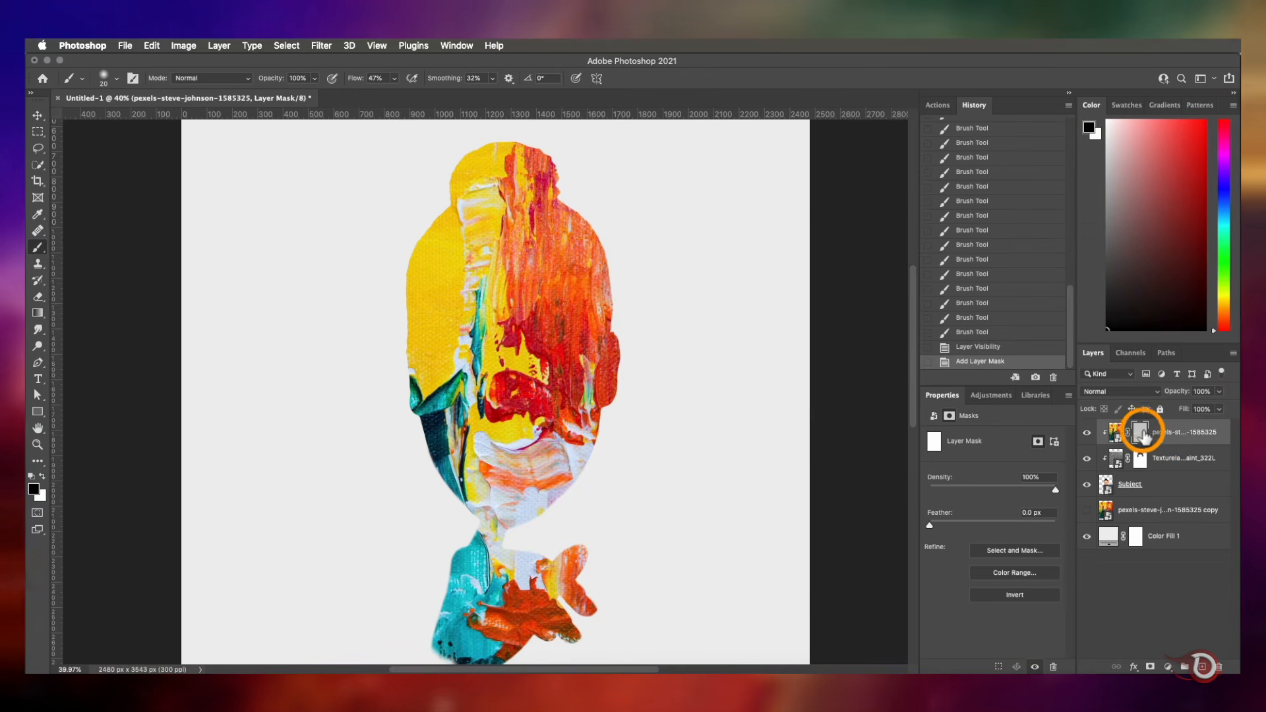
Mask the painting off the hair with a large soft black brush, and lower the brush flow to 21%
{"action": "key", "text": "bracketright"}
{"action": "key", "text": "bracketright"}
{"action": "key", "text": "bracketright"}
{"action": "key", "text": "bracketright"}
{"action": "key", "text": "bracketright"}
{"action": "key", "text": "bracketright"}
{"action": "key", "text": "bracketright"}
{"action": "key", "text": "bracketright"}
{"action": "key", "text": "bracketright"}
{"action": "key", "text": "bracketright"}
{"action": "key", "text": "bracketright"}
{"action": "key", "text": "bracketright"}
{"action": "key", "text": "bracketright"}
{"action": "key", "text": "bracketright"}
{"action": "key", "text": "bracketright"}
{"action": "key", "text": "bracketright"}
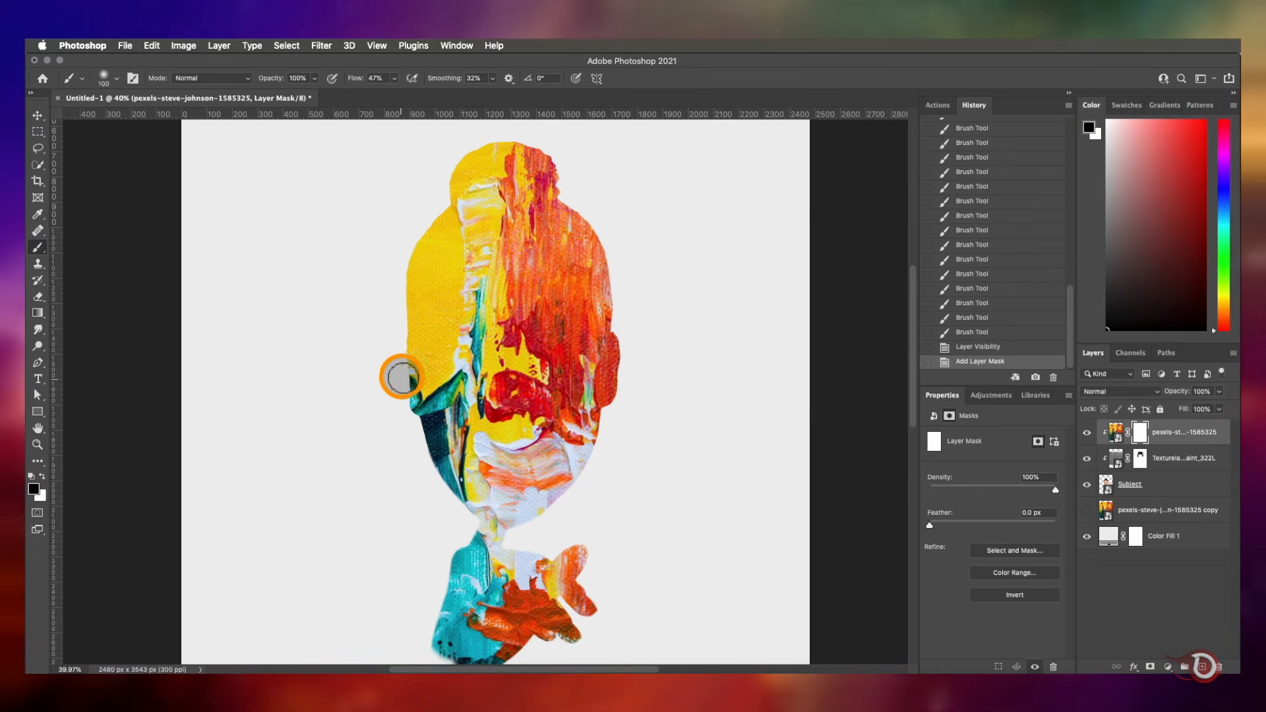
{"action": "key", "text": "bracketright"}
{"action": "key", "text": "bracketright"}
{"action": "key", "text": "bracketright"}
{"action": "key", "text": "bracketright"}
{"action": "key", "text": "bracketleft"}
{"action": "key", "text": "bracketleft"}
{"action": "scroll", "coordinate": [484, 366], "scroll_direction": "up", "scroll_amount": 5}
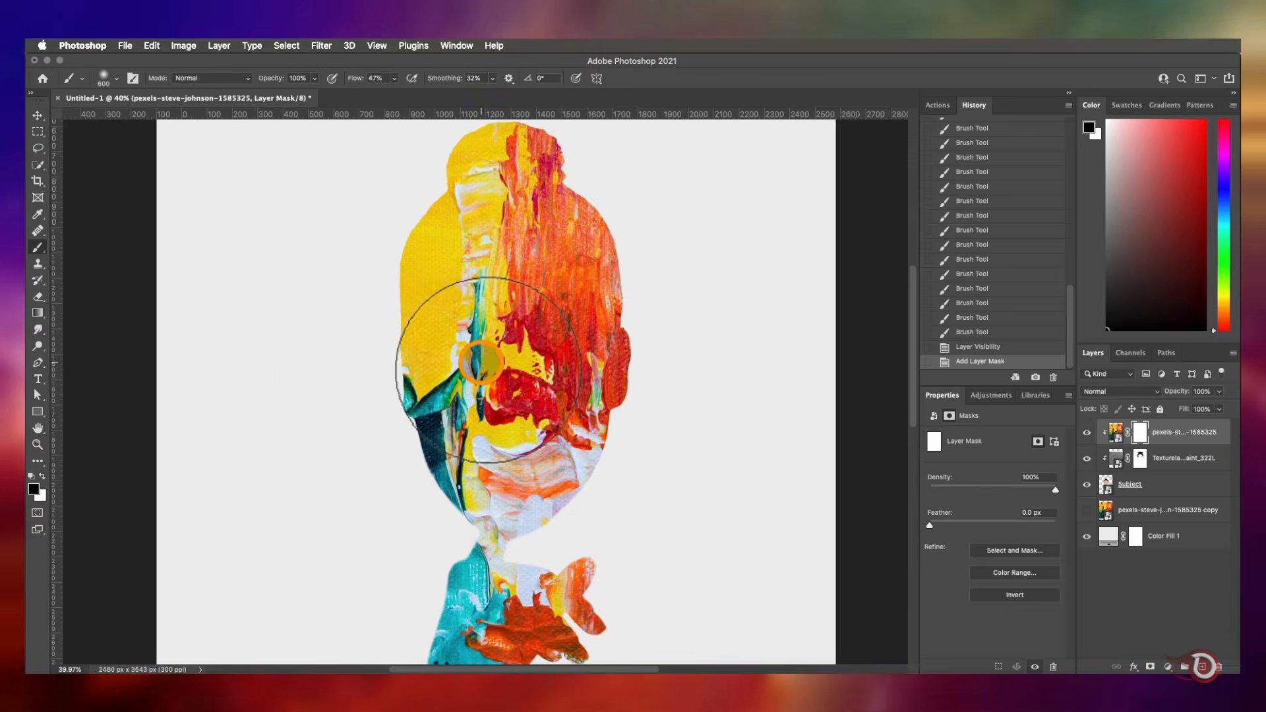
{"action": "scroll", "coordinate": [541, 420], "scroll_direction": "down", "scroll_amount": 5}
{"action": "scroll", "coordinate": [542, 420], "scroll_direction": "up", "scroll_amount": 10}
{"action": "key", "text": "bracketleft"}
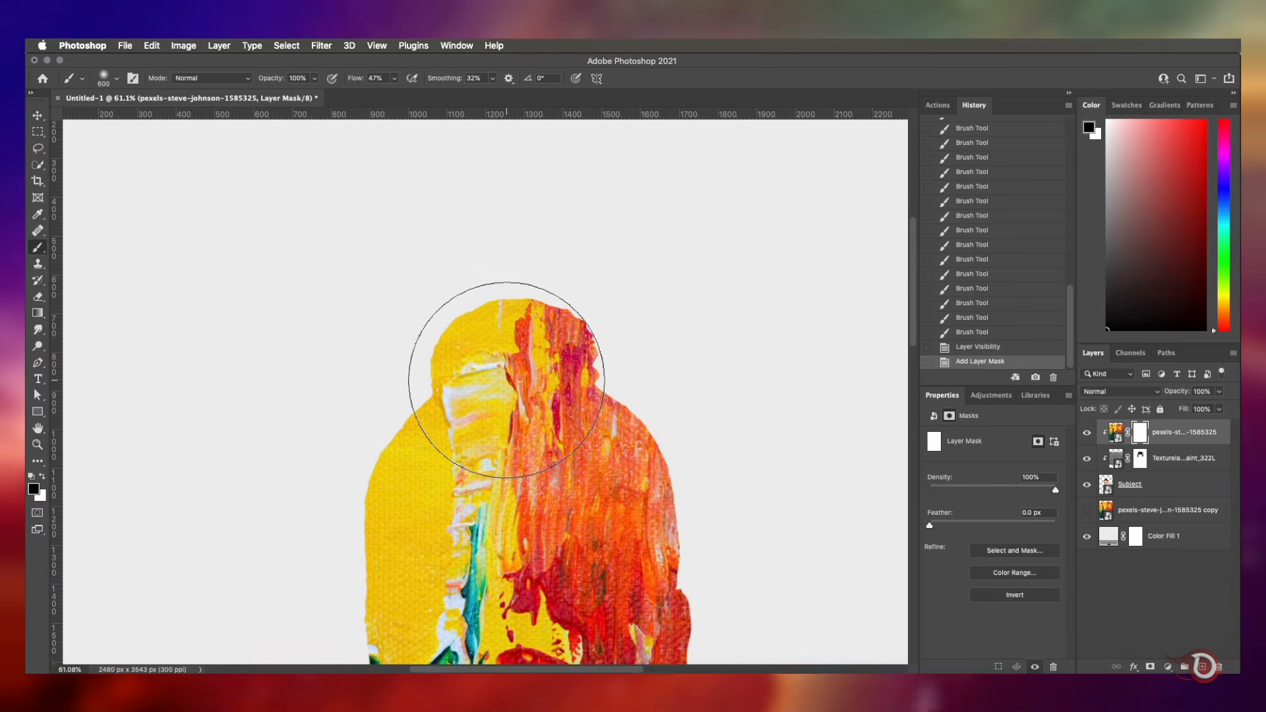
{"action": "key", "text": "bracketleft"}
{"action": "key", "text": "bracketleft"}
{"action": "mouse_move", "coordinate": [507, 380]}
{"action": "left_mouse_down"}
{"action": "mouse_move", "coordinate": [579, 339]}
{"action": "mouse_move", "coordinate": [573, 240]}
{"action": "mouse_move", "coordinate": [545, 274]}
{"action": "mouse_move", "coordinate": [291, 354]}
{"action": "mouse_move", "coordinate": [477, 319]}
{"action": "mouse_move", "coordinate": [556, 342]}
{"action": "mouse_move", "coordinate": [580, 310]}
{"action": "left_mouse_up"}
{"action": "left_click_drag", "start_coordinate": [325, 82], "coordinate": [337, 83]}
{"action": "mouse_move", "coordinate": [706, 383]}
{"action": "left_mouse_down"}
{"action": "mouse_move", "coordinate": [406, 365]}
{"action": "mouse_move", "coordinate": [345, 497]}
{"action": "mouse_move", "coordinate": [647, 394]}
{"action": "mouse_move", "coordinate": [658, 444]}
{"action": "left_mouse_up"}
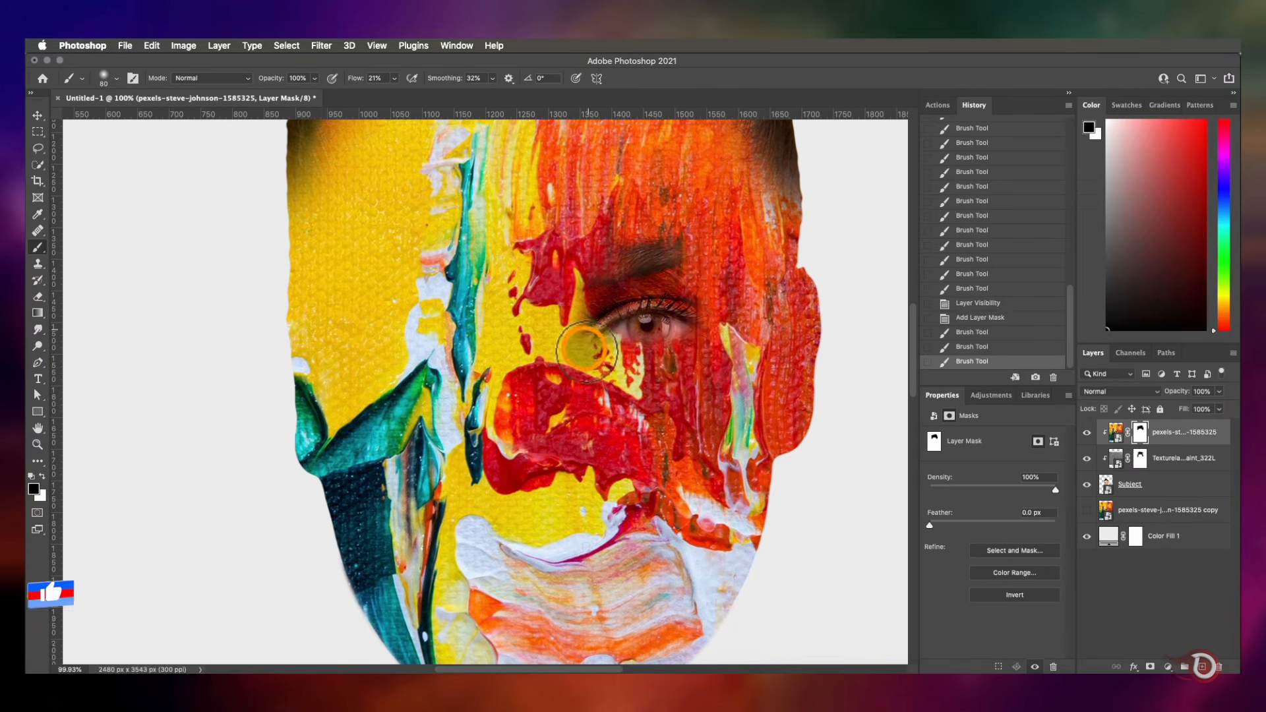
Paint black on the painting layer's mask over the eyes, eyebrows, nose and the ear on the image's right side
{"action": "mouse_move", "coordinate": [632, 296]}
{"action": "left_mouse_down"}
{"action": "mouse_move", "coordinate": [754, 259]}
{"action": "mouse_move", "coordinate": [519, 377]}
{"action": "mouse_move", "coordinate": [463, 334]}
{"action": "left_mouse_up"}
{"action": "left_click_drag", "start_coordinate": [811, 404], "coordinate": [777, 458]}
{"action": "scroll", "coordinate": [777, 458], "scroll_direction": "down", "scroll_amount": 2}
{"action": "mouse_move", "coordinate": [580, 491]}
{"action": "left_mouse_down"}
{"action": "mouse_move", "coordinate": [523, 493]}
{"action": "mouse_move", "coordinate": [582, 432]}
{"action": "mouse_move", "coordinate": [593, 465]}
{"action": "left_mouse_up"}
{"action": "scroll", "coordinate": [491, 383], "scroll_direction": "up", "scroll_amount": 2}
{"action": "mouse_move", "coordinate": [455, 228]}
{"action": "left_mouse_down"}
{"action": "mouse_move", "coordinate": [356, 229]}
{"action": "mouse_move", "coordinate": [653, 333]}
{"action": "left_mouse_up"}
Mask the painting off the lips, the raised finger and parts of the hand with a larger soft brush
{"action": "scroll", "coordinate": [561, 395], "scroll_direction": "down", "scroll_amount": 5}
{"action": "mouse_move", "coordinate": [613, 422]}
{"action": "left_mouse_down"}
{"action": "mouse_move", "coordinate": [483, 474]}
{"action": "mouse_move", "coordinate": [547, 405]}
{"action": "mouse_move", "coordinate": [632, 415]}
{"action": "mouse_move", "coordinate": [521, 487]}
{"action": "left_mouse_up"}
{"action": "scroll", "coordinate": [537, 421], "scroll_direction": "down", "scroll_amount": 3}
{"action": "key", "text": "bracketright"}
{"action": "key", "text": "bracketright"}
{"action": "key", "text": "bracketright"}
{"action": "left_click_drag", "start_coordinate": [537, 422], "coordinate": [531, 435]}
{"action": "scroll", "coordinate": [531, 435], "scroll_direction": "down", "scroll_amount": 5}
{"action": "mouse_move", "coordinate": [501, 369]}
{"action": "left_mouse_down"}
{"action": "mouse_move", "coordinate": [496, 497]}
{"action": "mouse_move", "coordinate": [627, 602]}
{"action": "left_mouse_up"}
{"action": "scroll", "coordinate": [594, 527], "scroll_direction": "down", "scroll_amount": 3}
{"action": "mouse_move", "coordinate": [455, 475]}
{"action": "left_mouse_down"}
{"action": "mouse_move", "coordinate": [537, 560]}
{"action": "mouse_move", "coordinate": [422, 567]}
{"action": "left_mouse_up"}
{"action": "scroll", "coordinate": [593, 514], "scroll_direction": "up", "scroll_amount": 2}
Mask the painting off the face's left edge and ear, refine the nose area with a smaller brush, and undo the last stroke
{"action": "scroll", "coordinate": [562, 446], "scroll_direction": "up", "scroll_amount": 10}
{"action": "scroll", "coordinate": [561, 446], "scroll_direction": "down", "scroll_amount": 2}
{"action": "left_click_drag", "start_coordinate": [248, 277], "coordinate": [248, 483]}
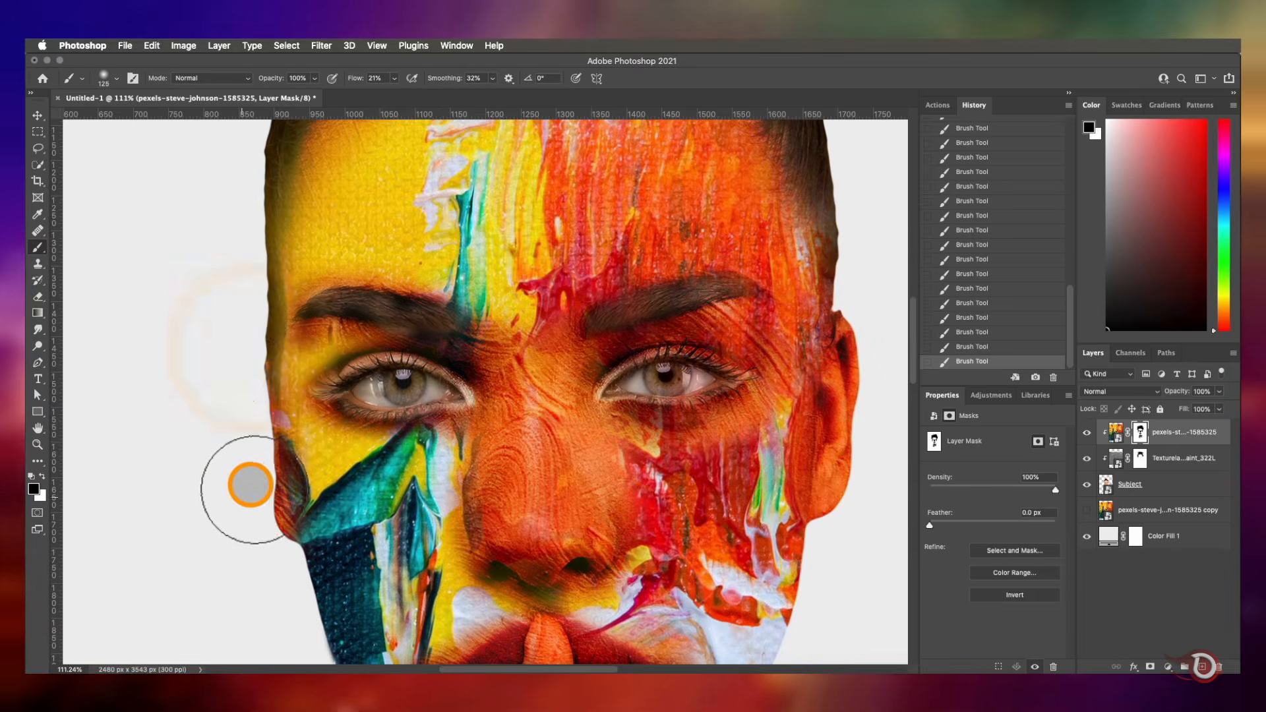
{"action": "scroll", "coordinate": [554, 373], "scroll_direction": "up", "scroll_amount": 5}
{"action": "key", "text": "bracketleft"}
{"action": "key", "text": "bracketleft"}
{"action": "key", "text": "bracketleft"}
{"action": "key", "text": "bracketleft"}
{"action": "key", "text": "bracketleft"}
{"action": "key", "text": "bracketleft"}
{"action": "key", "text": "bracketleft"}
{"action": "left_click_drag", "start_coordinate": [575, 468], "coordinate": [582, 593]}
{"action": "scroll", "coordinate": [582, 527], "scroll_direction": "down", "scroll_amount": 5}
{"action": "left_click_drag", "start_coordinate": [544, 343], "coordinate": [545, 431]}
{"action": "scroll", "coordinate": [546, 431], "scroll_direction": "up", "scroll_amount": 6}
{"action": "key", "text": "super+z"}
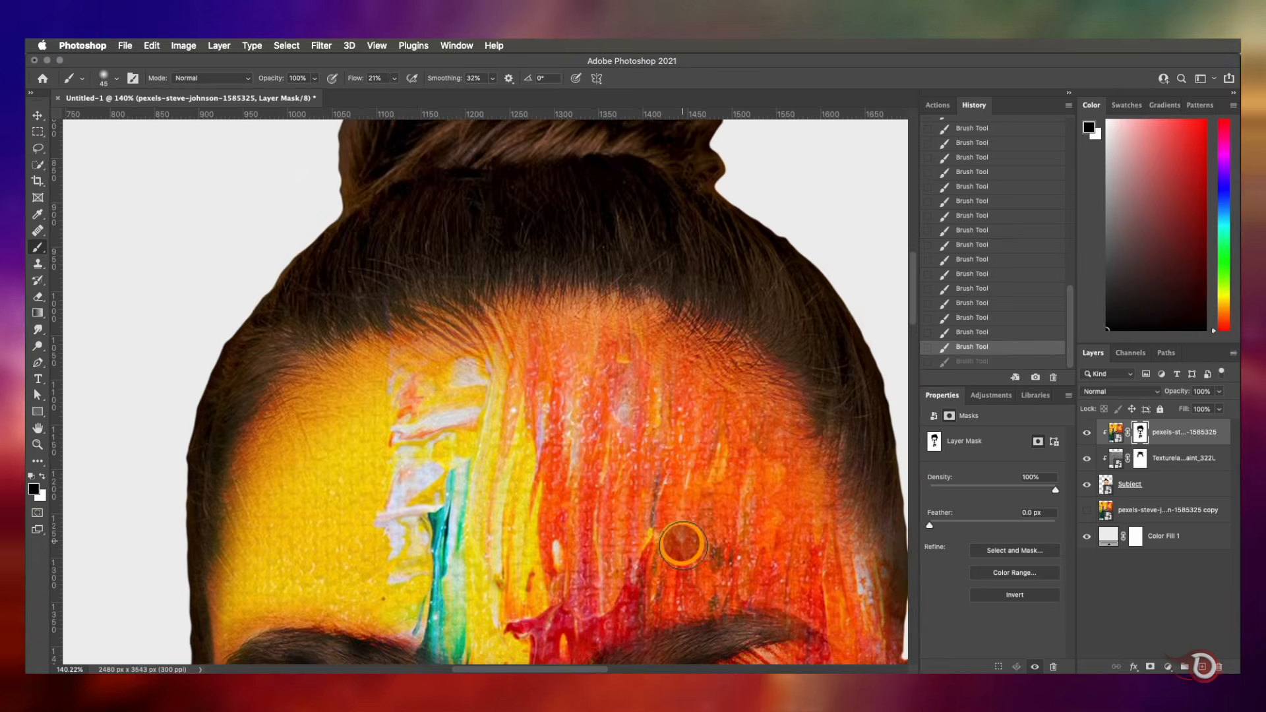
Blend the painting into the hairline and forehead edges with soft black mask strokes, undoing a misplaced stroke
{"action": "scroll", "coordinate": [681, 539], "scroll_direction": "down", "scroll_amount": 10}
{"action": "key", "text": "bracketright"}
{"action": "left_click_drag", "start_coordinate": [685, 501], "coordinate": [745, 334]}
{"action": "scroll", "coordinate": [746, 334], "scroll_direction": "left", "scroll_amount": 4}
{"action": "key", "text": "super+z"}
{"action": "left_click_drag", "start_coordinate": [350, 274], "coordinate": [385, 425]}
{"action": "left_click_drag", "start_coordinate": [750, 263], "coordinate": [633, 404]}
{"action": "left_click_drag", "start_coordinate": [629, 172], "coordinate": [671, 454]}
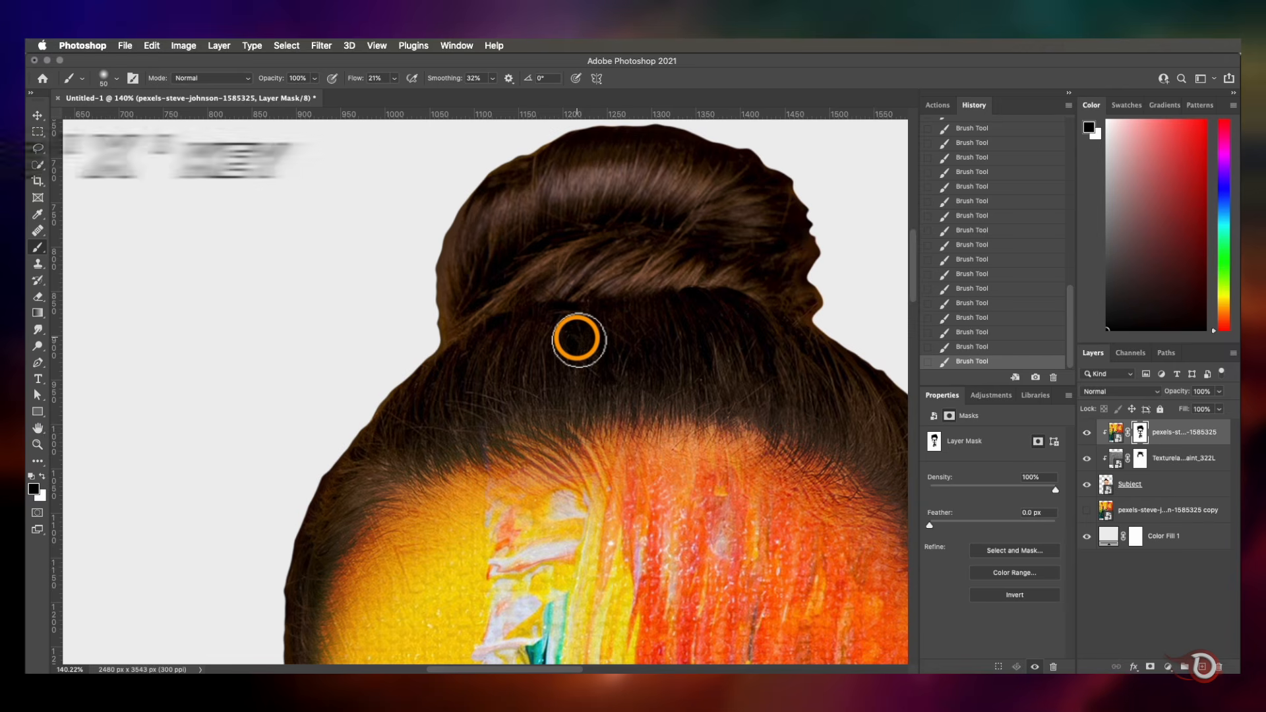
Undo the last seven strokes on the painting layer's mask and rework the hairline on the image's left with soft white strokes at 10% flow
{"action": "key", "text": "x"}
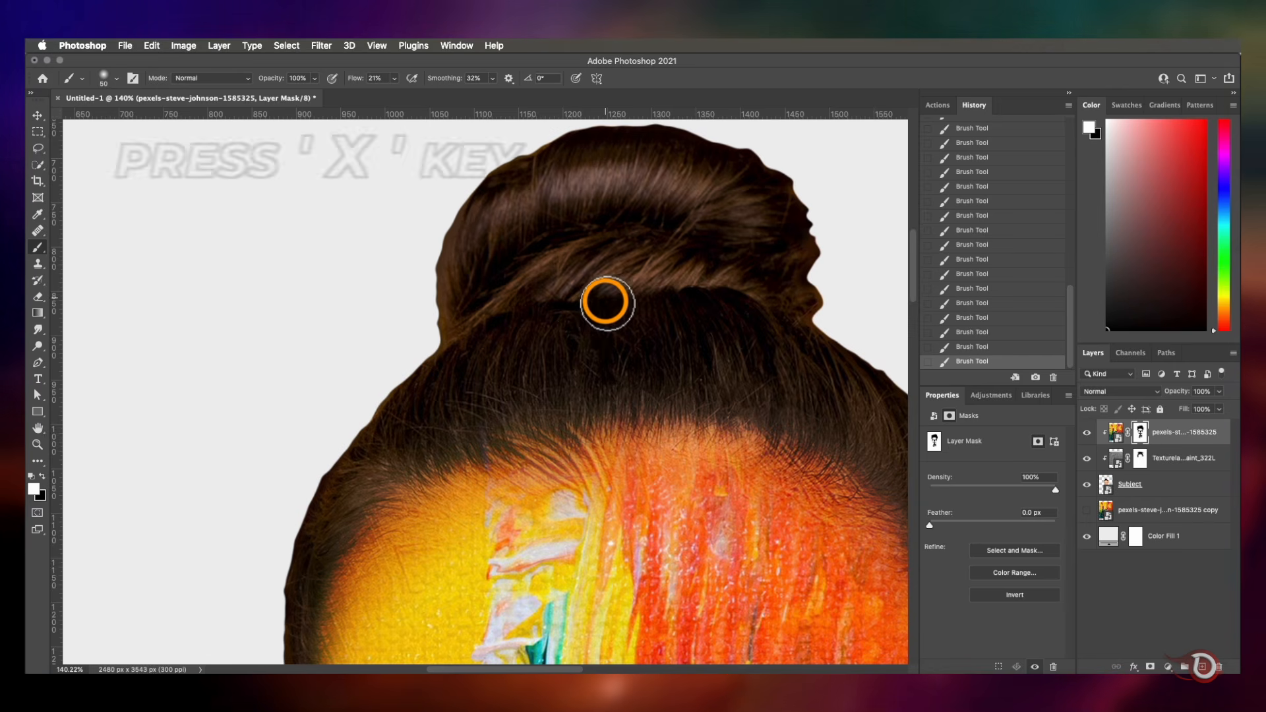
{"action": "key", "text": "super+z"}
{"action": "key", "text": "super+z"}
{"action": "key", "text": "super+z"}
{"action": "key", "text": "super+z"}
{"action": "key", "text": "super+z"}
{"action": "key", "text": "super+z"}
{"action": "key", "text": "super+z"}
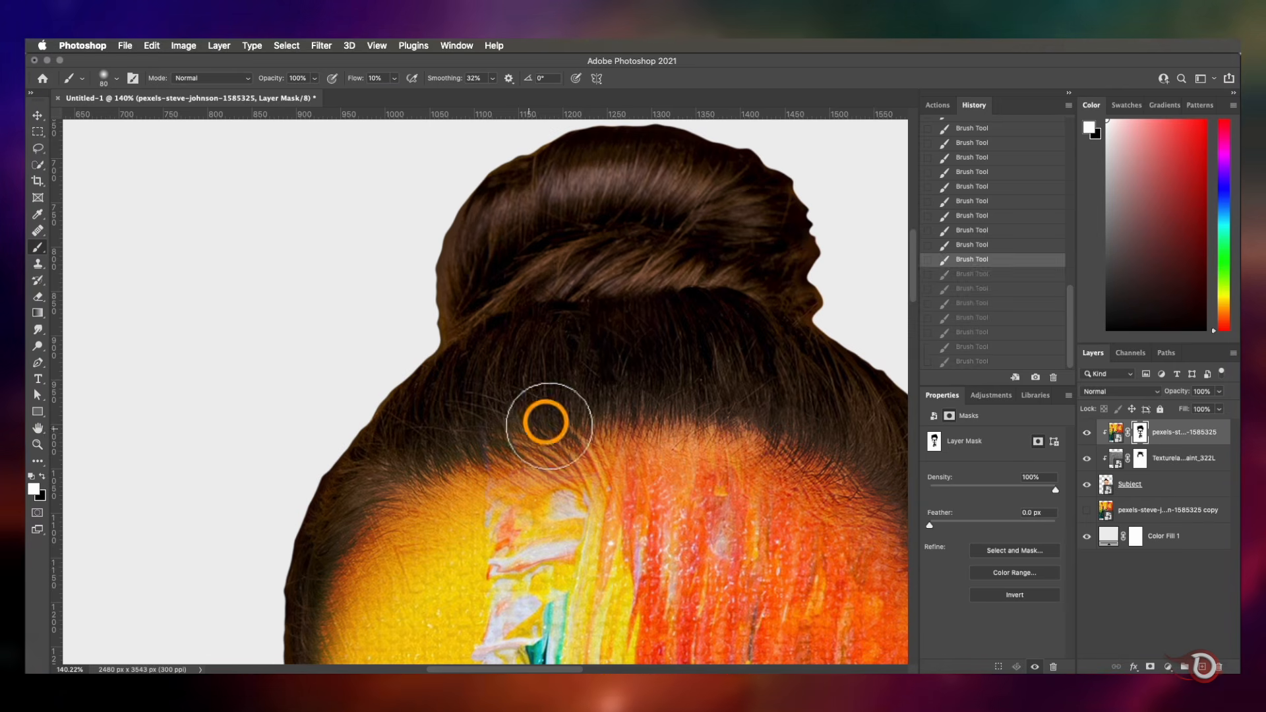
{"action": "left_click_drag", "start_coordinate": [422, 469], "coordinate": [343, 587]}
{"action": "left_click_drag", "start_coordinate": [450, 653], "coordinate": [390, 409]}
Restore the painting around the eye on the image's left with a 20 px white brush on the mask
{"action": "scroll", "coordinate": [389, 580], "scroll_direction": "up", "scroll_amount": 5}
{"action": "key", "text": "bracketleft"}
{"action": "key", "text": "bracketleft"}
{"action": "key", "text": "bracketleft"}
{"action": "key", "text": "bracketleft"}
{"action": "key", "text": "bracketleft"}
{"action": "key", "text": "bracketleft"}
{"action": "mouse_move", "coordinate": [602, 535]}
{"action": "left_mouse_down"}
{"action": "mouse_move", "coordinate": [237, 550]}
{"action": "mouse_move", "coordinate": [271, 528]}
{"action": "left_mouse_up"}
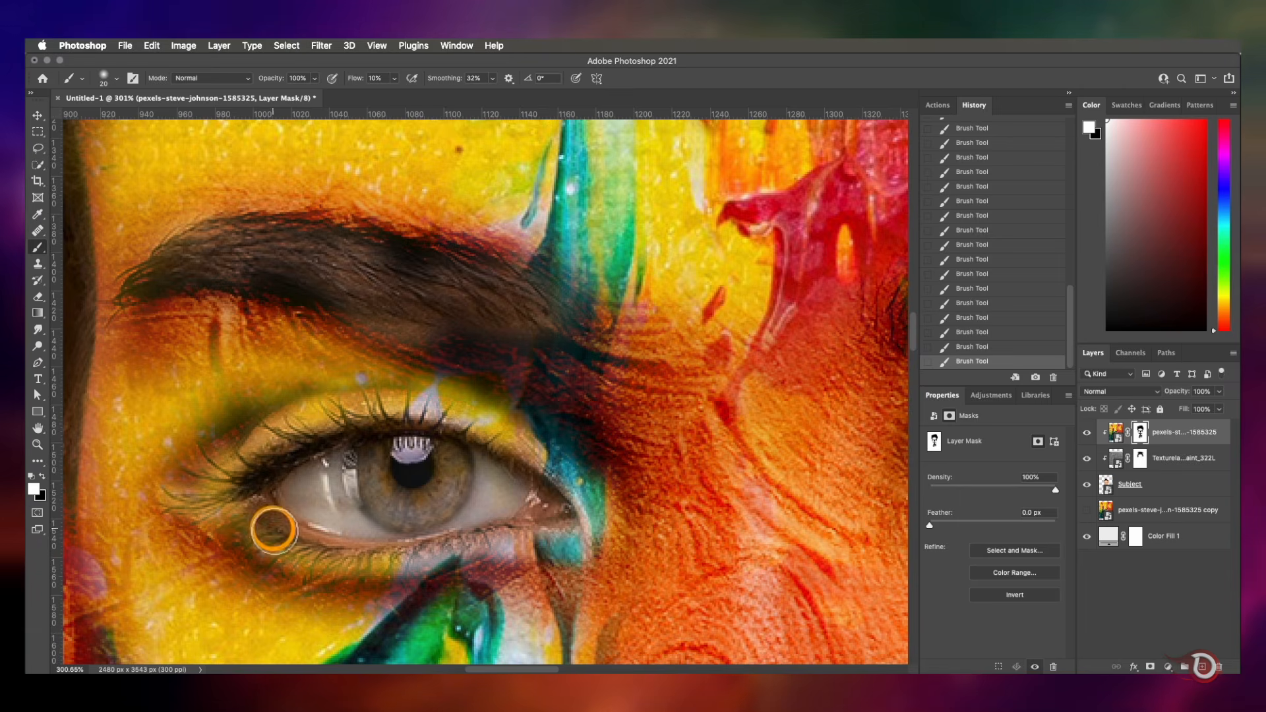
{"action": "scroll", "coordinate": [510, 563], "scroll_direction": "down", "scroll_amount": 4}
{"action": "left_click_drag", "start_coordinate": [510, 564], "coordinate": [653, 523]}
Refine the painting's mask around both eyes and the upper face with a slightly larger soft brush at 10% flow
{"action": "key", "text": "bracketright"}
{"action": "mouse_move", "coordinate": [441, 385]}
{"action": "left_mouse_down"}
{"action": "mouse_move", "coordinate": [537, 333]}
{"action": "mouse_move", "coordinate": [679, 353]}
{"action": "mouse_move", "coordinate": [497, 313]}
{"action": "left_mouse_up"}
{"action": "key", "text": "x"}
{"action": "key", "text": "x"}
{"action": "left_click_drag", "start_coordinate": [752, 395], "coordinate": [277, 379]}
{"action": "scroll", "coordinate": [540, 429], "scroll_direction": "up", "scroll_amount": 4}
{"action": "left_click_drag", "start_coordinate": [681, 384], "coordinate": [541, 429]}
{"action": "left_click_drag", "start_coordinate": [578, 283], "coordinate": [369, 409]}
Touch up the painting's mask around the lips and nose with a 25 px brush
{"action": "scroll", "coordinate": [780, 429], "scroll_direction": "down", "scroll_amount": 8}
{"action": "scroll", "coordinate": [780, 429], "scroll_direction": "up", "scroll_amount": 5}
{"action": "left_click_drag", "start_coordinate": [726, 554], "coordinate": [753, 399]}
{"action": "scroll", "coordinate": [515, 438], "scroll_direction": "up", "scroll_amount": 5}
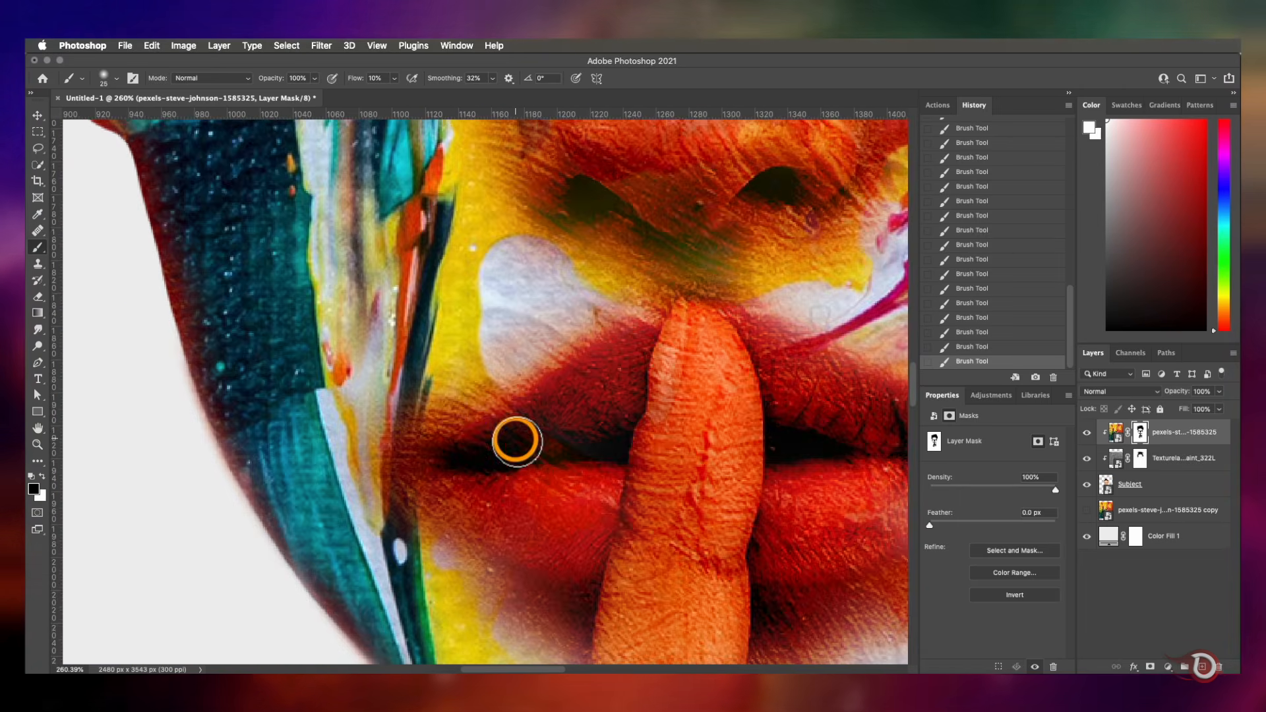
{"action": "key", "text": "x"}
{"action": "scroll", "coordinate": [633, 307], "scroll_direction": "down", "scroll_amount": 5}
{"action": "left_click_drag", "start_coordinate": [633, 308], "coordinate": [517, 266]}
Blend the painting back in around the mouth corner and cheek with white mask strokes, varying the brush size
{"action": "scroll", "coordinate": [632, 355], "scroll_direction": "down", "scroll_amount": 5}
{"action": "key", "text": "bracketright"}
{"action": "key", "text": "bracketright"}
{"action": "key", "text": "bracketright"}
{"action": "key", "text": "bracketright"}
{"action": "key", "text": "x"}
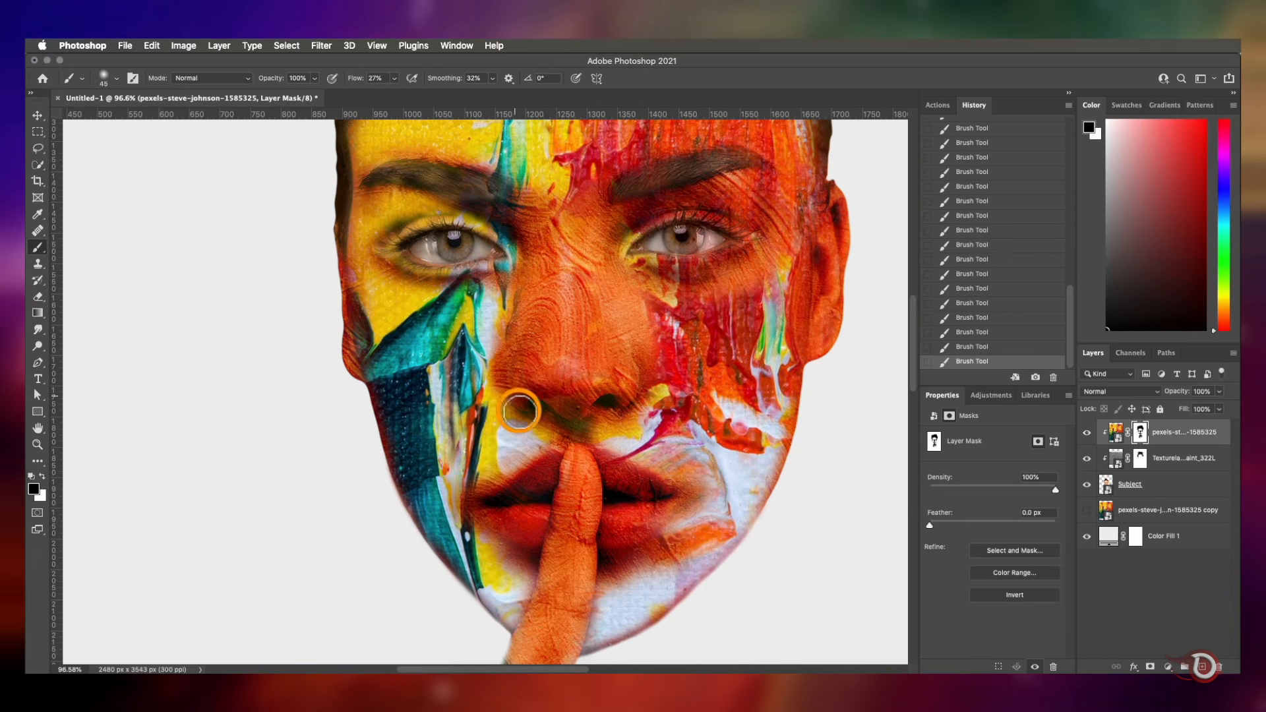
{"action": "scroll", "coordinate": [524, 569], "scroll_direction": "up", "scroll_amount": 3}
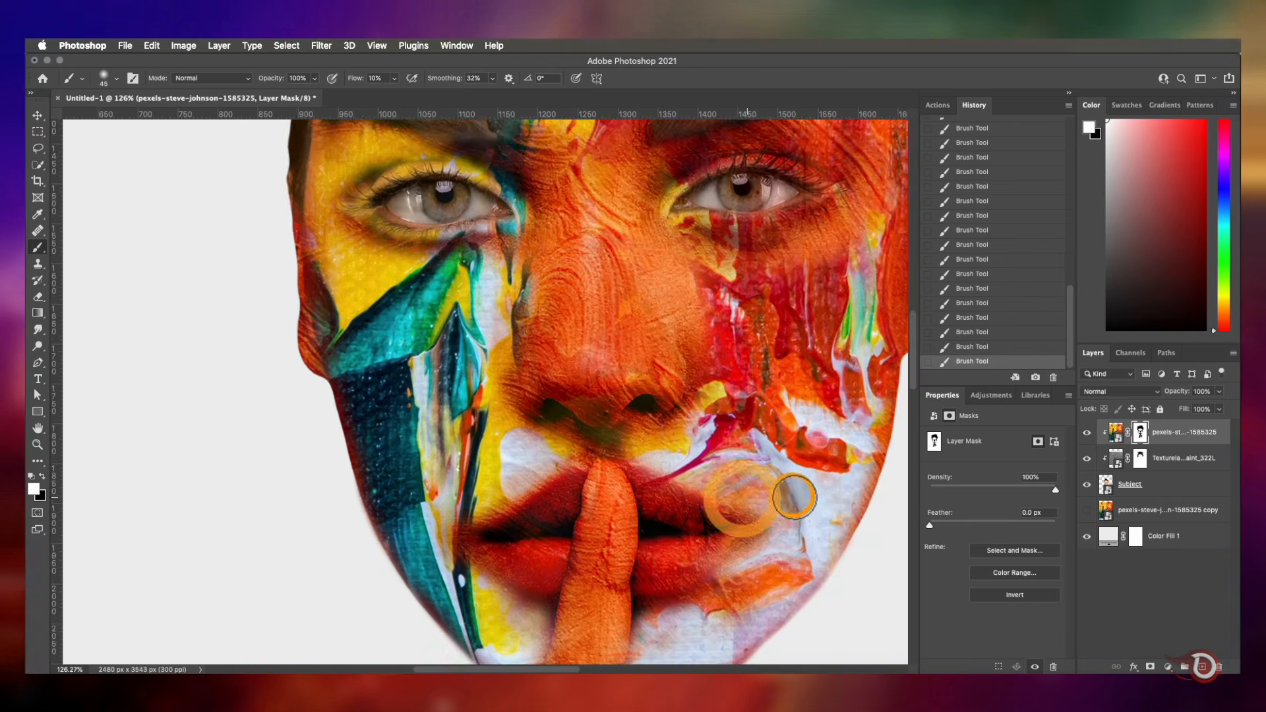
{"action": "scroll", "coordinate": [725, 499], "scroll_direction": "up", "scroll_amount": 5}
{"action": "key", "text": "bracketleft"}
{"action": "key", "text": "bracketleft"}
{"action": "key", "text": "bracketleft"}
{"action": "key", "text": "bracketleft"}
{"action": "left_click_drag", "start_coordinate": [463, 531], "coordinate": [416, 586]}
{"action": "scroll", "coordinate": [667, 578], "scroll_direction": "down", "scroll_amount": 5}
{"action": "mouse_move", "coordinate": [685, 207]}
{"action": "left_mouse_down"}
{"action": "mouse_move", "coordinate": [652, 500]}
{"action": "mouse_move", "coordinate": [617, 308]}
{"action": "left_mouse_up"}
Bring the painting back onto the hand and raised finger with a 60 px white brush on the mask at 10% flow
{"action": "key", "text": "x"}
{"action": "key", "text": "bracketright"}
{"action": "key", "text": "bracketright"}
{"action": "key", "text": "bracketright"}
{"action": "key", "text": "bracketright"}
{"action": "key", "text": "bracketright"}
{"action": "key", "text": "bracketright"}
{"action": "key", "text": "x"}
{"action": "left_click_drag", "start_coordinate": [474, 415], "coordinate": [517, 353]}
{"action": "left_click_drag", "start_coordinate": [516, 354], "coordinate": [457, 432]}
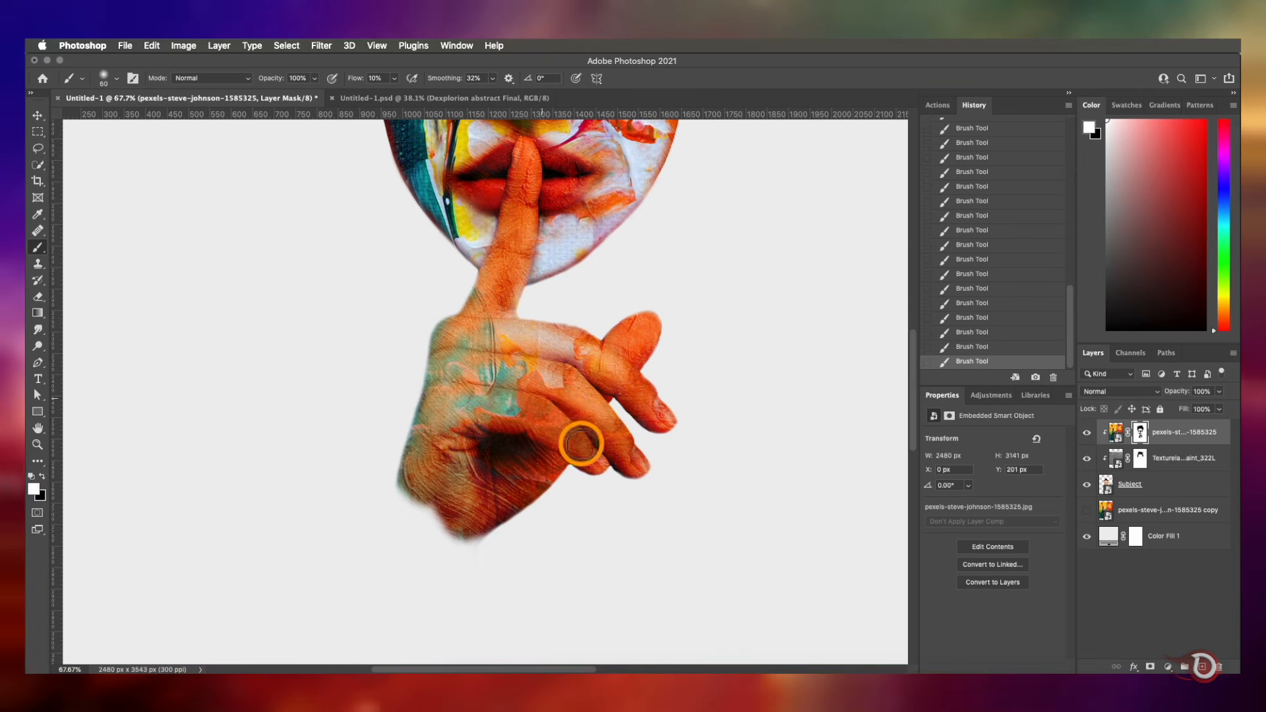
{"action": "left_click_drag", "start_coordinate": [580, 441], "coordinate": [536, 380]}
{"action": "left_click_drag", "start_coordinate": [455, 419], "coordinate": [449, 336]}
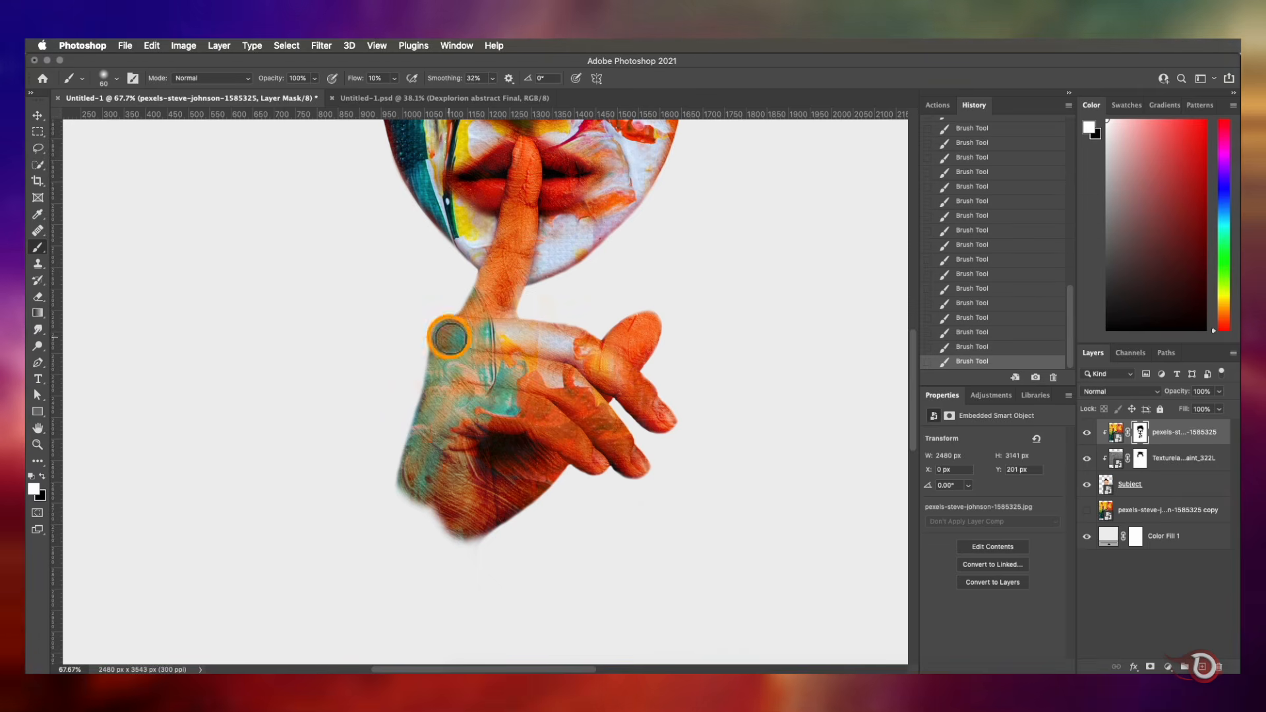
{"action": "left_click_drag", "start_coordinate": [524, 143], "coordinate": [520, 268]}
Soften the painting beneath the eye on the image's right with a 60 px black brush on the mask
{"action": "scroll", "coordinate": [519, 269], "scroll_direction": "down", "scroll_amount": 4}
{"action": "scroll", "coordinate": [526, 477], "scroll_direction": "up", "scroll_amount": 4}
{"action": "key", "text": "x"}
{"action": "scroll", "coordinate": [561, 296], "scroll_direction": "up", "scroll_amount": 6}
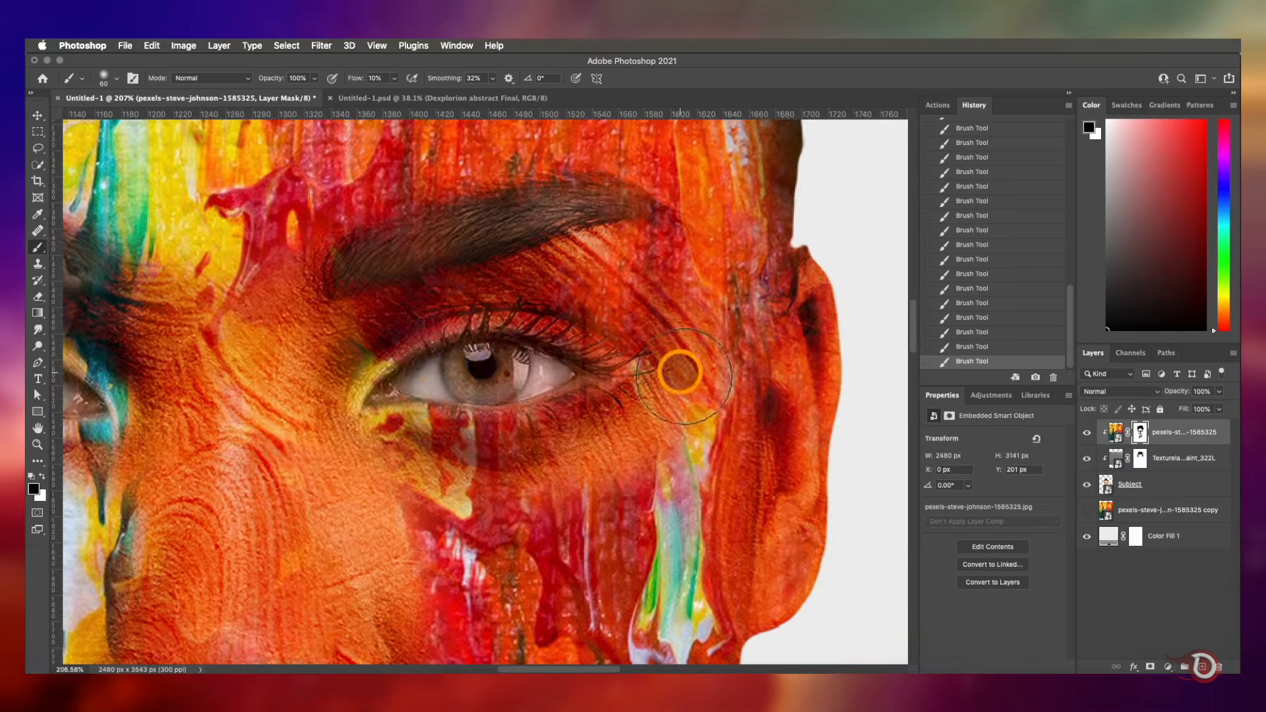
{"action": "left_click_drag", "start_coordinate": [263, 471], "coordinate": [613, 461]}
{"action": "scroll", "coordinate": [451, 400], "scroll_direction": "down", "scroll_amount": 7}
{"action": "key", "text": "x"}
{"action": "scroll", "coordinate": [481, 277], "scroll_direction": "down", "scroll_amount": 3}
Lower the painting layer's opacity to 85%
{"action": "left_click_drag", "start_coordinate": [1188, 393], "coordinate": [1105, 386]}
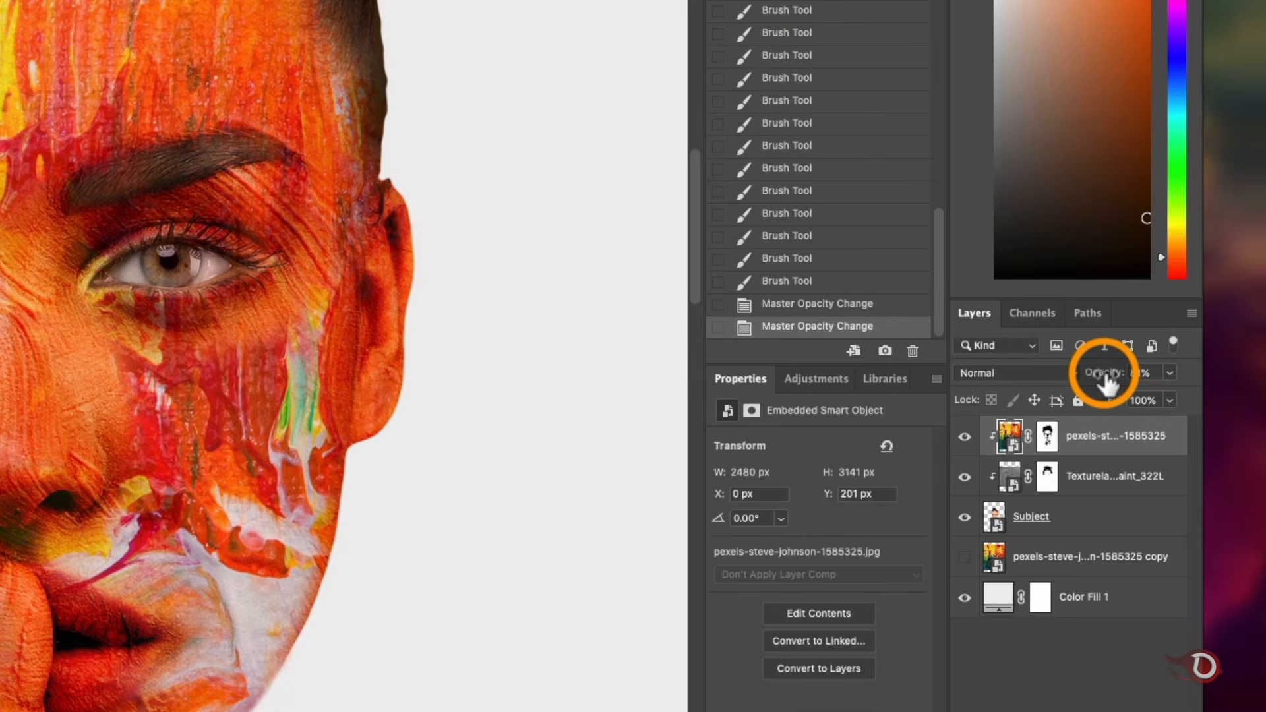
{"action": "scroll", "coordinate": [430, 370], "scroll_direction": "down", "scroll_amount": 4}
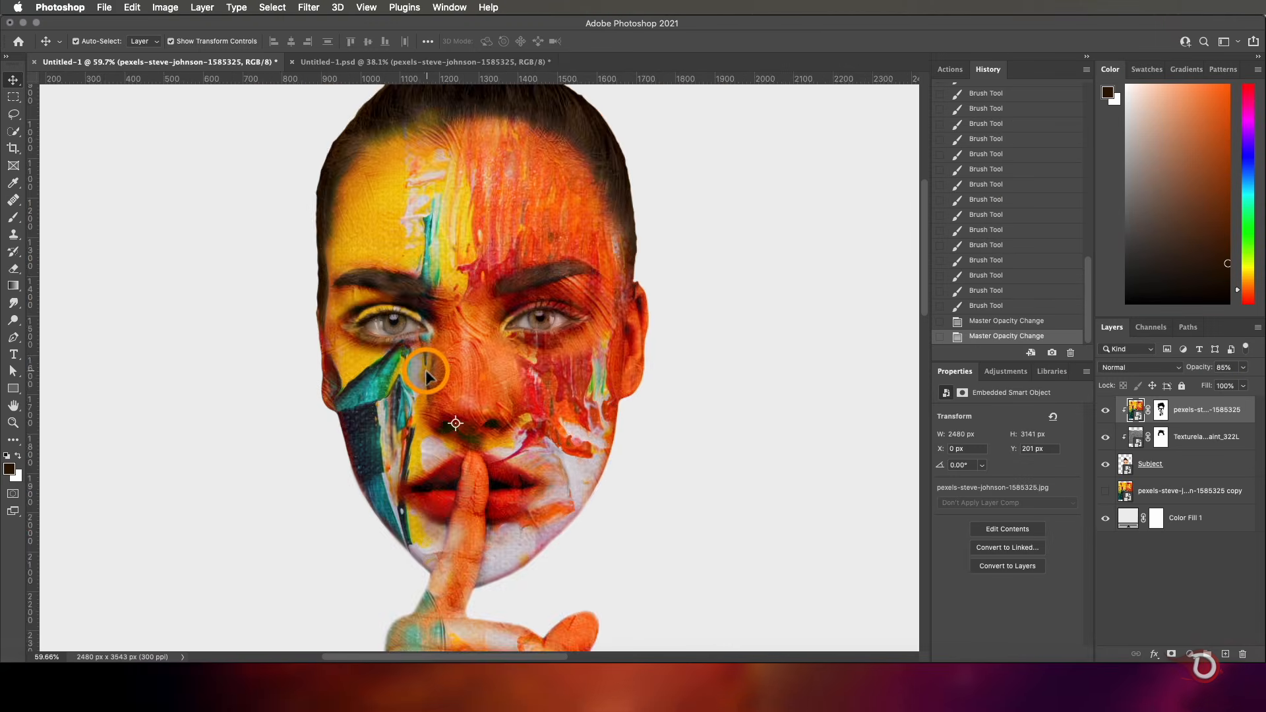
{"action": "scroll", "coordinate": [427, 371], "scroll_direction": "up", "scroll_amount": 5}
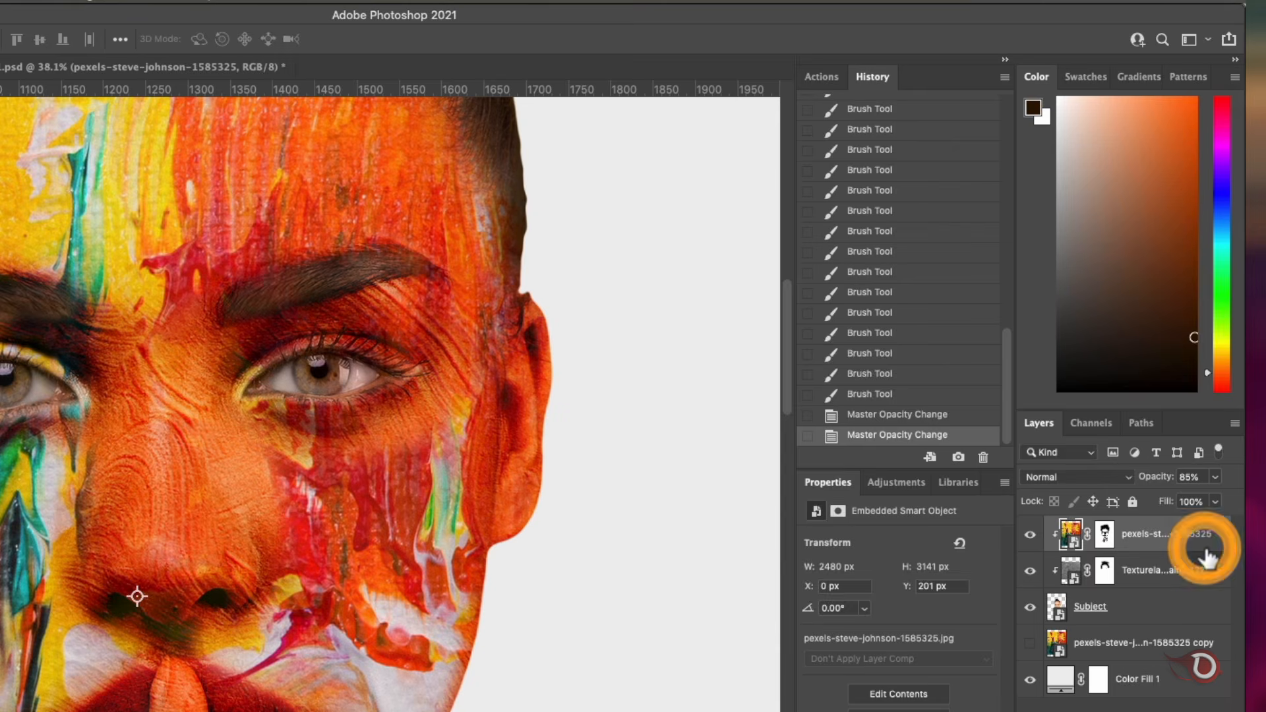
In the painting layer's Blend If settings, split This Layer's highlights to 158/255 and Underlying Layer to 0/36 and 172/255
{"action": "double_click", "coordinate": [1209, 557]}
{"action": "left_click_drag", "start_coordinate": [1104, 191], "coordinate": [863, 84]}
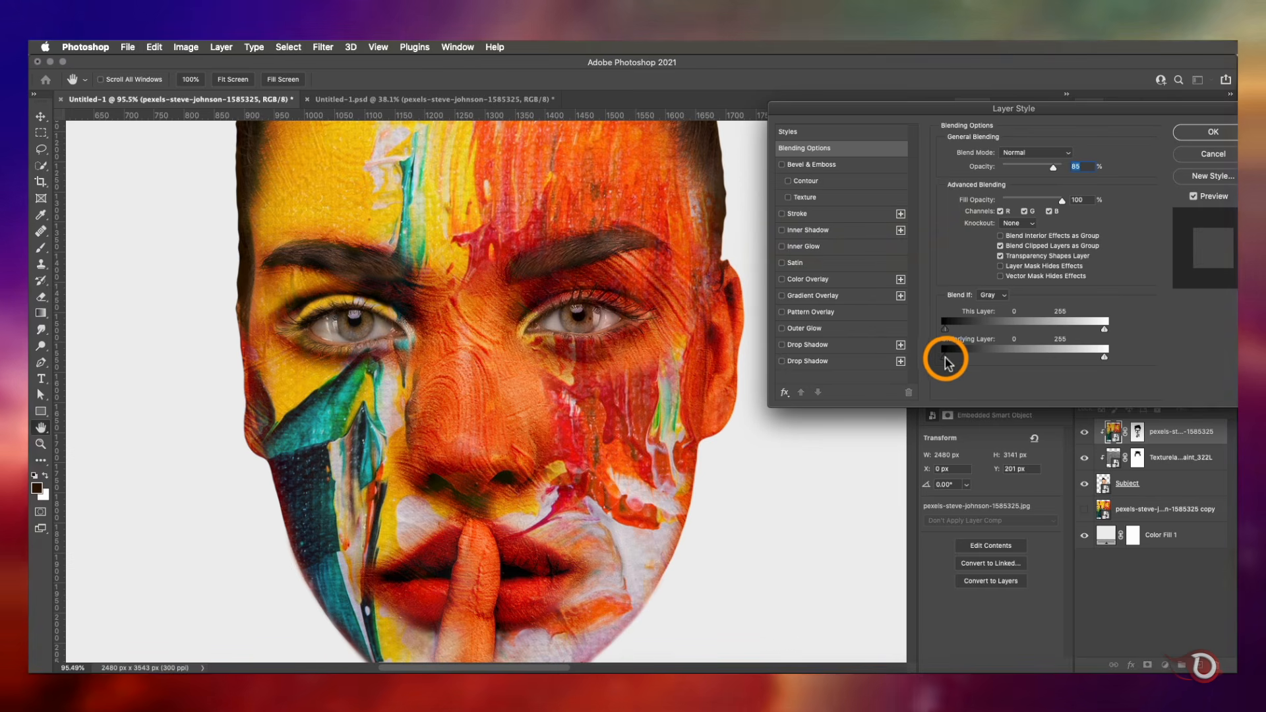
{"action": "left_click_drag", "start_coordinate": [957, 361], "coordinate": [1034, 344]}
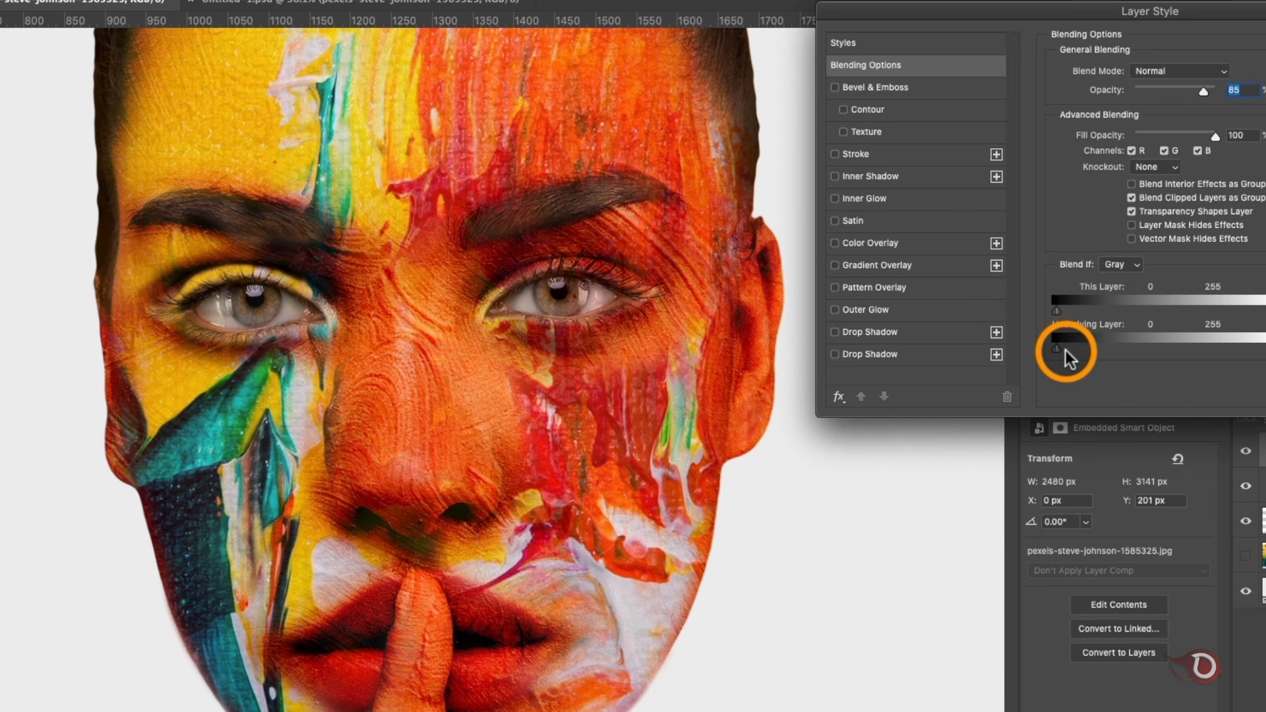
{"action": "mouse_move", "coordinate": [1058, 348]}
{"action": "left_mouse_down"}
{"action": "mouse_move", "coordinate": [1090, 333]}
{"action": "mouse_move", "coordinate": [1044, 332]}
{"action": "left_mouse_up"}
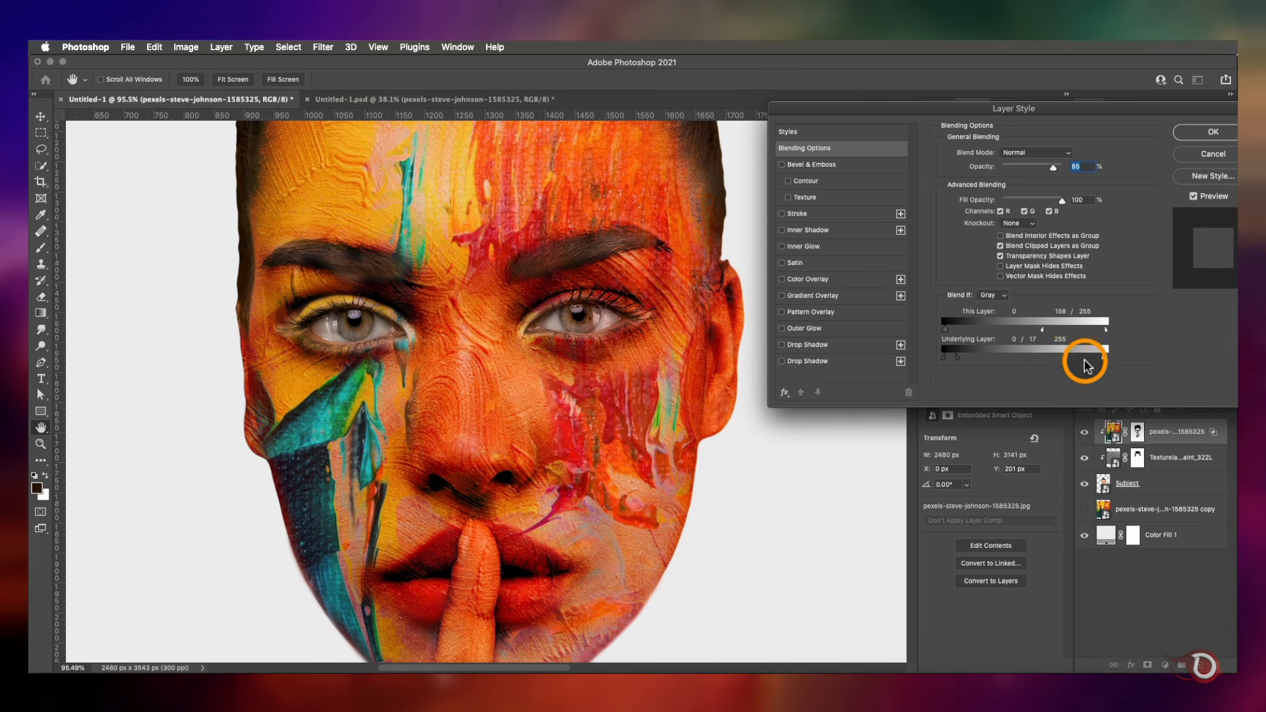
{"action": "left_click_drag", "start_coordinate": [1105, 357], "coordinate": [1051, 358]}
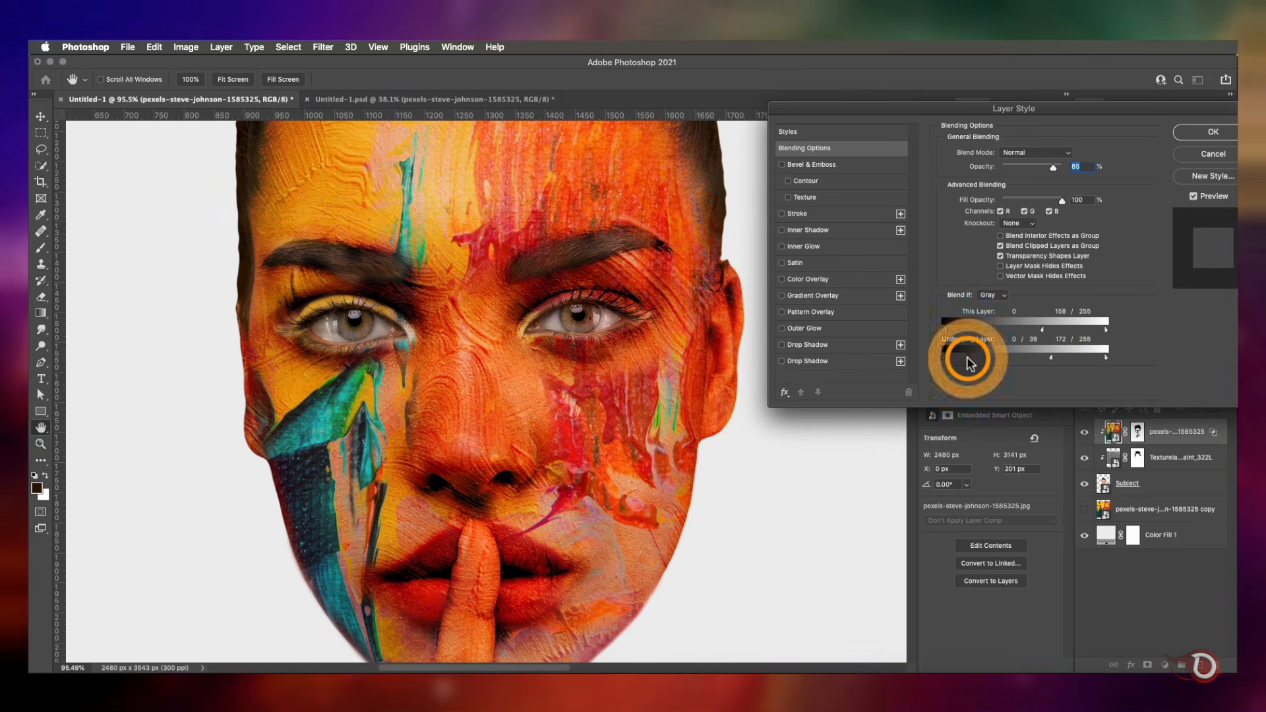
Fine-tune Blend If to 221/255 for This Layer's highlights and 0/45 and 169/255 for Underlying Layer, and apply the layer style
{"action": "left_click_drag", "start_coordinate": [968, 359], "coordinate": [961, 360]}
{"action": "scroll", "coordinate": [587, 456], "scroll_direction": "down", "scroll_amount": 10}
{"action": "scroll", "coordinate": [587, 456], "scroll_direction": "up", "scroll_amount": 12}
{"action": "left_click_drag", "start_coordinate": [1073, 360], "coordinate": [1090, 360]}
{"action": "left_click_drag", "start_coordinate": [1042, 329], "coordinate": [1060, 359]}
{"action": "left_click_drag", "start_coordinate": [962, 356], "coordinate": [974, 362]}
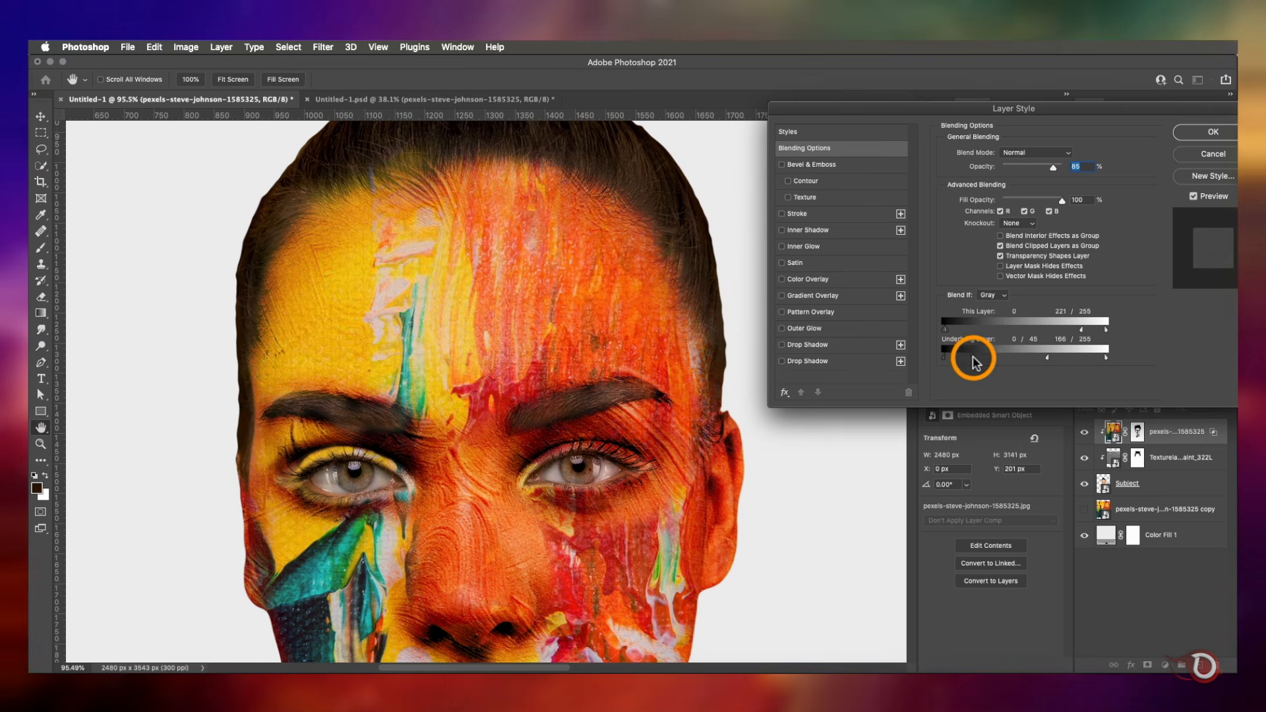
{"action": "left_click", "coordinate": [1213, 133]}
Touch up the painting layer's mask over the eyebrow on the image's right with the Brush tool and default colours
{"action": "left_click", "coordinate": [1138, 432]}
{"action": "key", "text": "d"}
{"action": "key", "text": "b"}
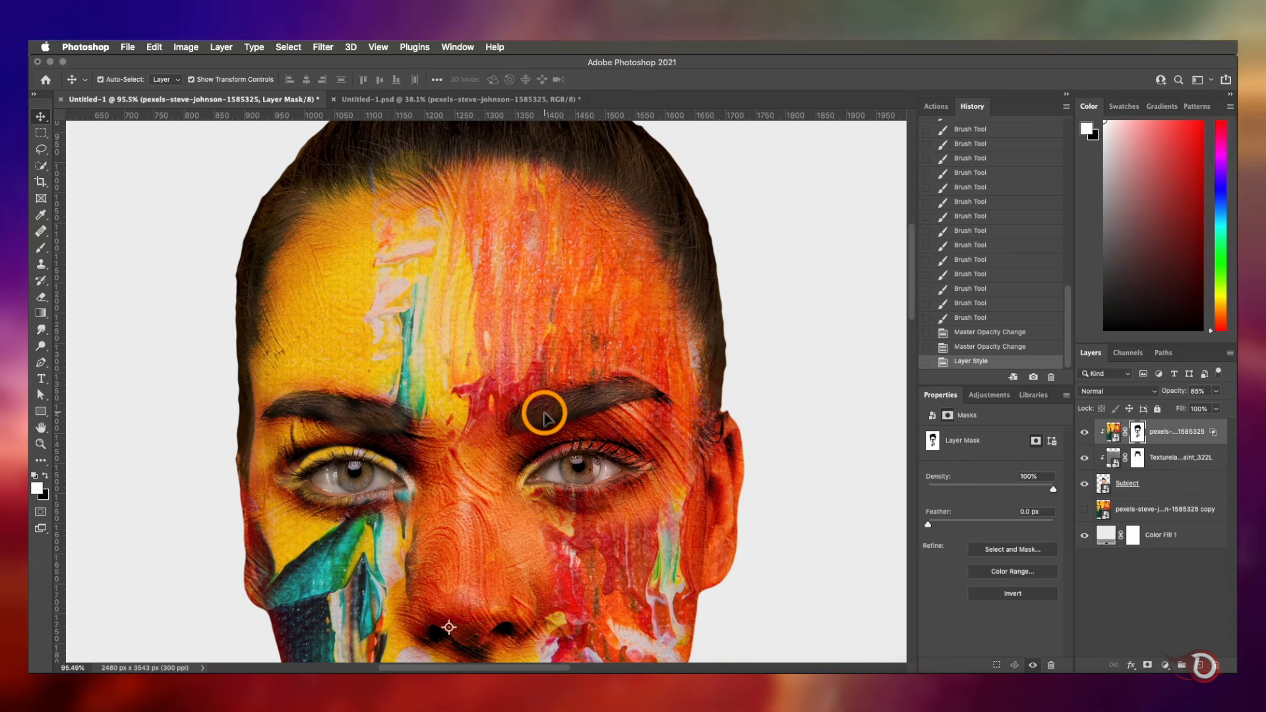
{"action": "mouse_move", "coordinate": [523, 416]}
{"action": "left_mouse_down"}
{"action": "mouse_move", "coordinate": [629, 385]}
{"action": "mouse_move", "coordinate": [580, 385]}
{"action": "mouse_move", "coordinate": [629, 388]}
{"action": "mouse_move", "coordinate": [547, 397]}
{"action": "mouse_move", "coordinate": [522, 423]}
{"action": "mouse_move", "coordinate": [575, 394]}
{"action": "mouse_move", "coordinate": [430, 453]}
{"action": "mouse_move", "coordinate": [585, 392]}
{"action": "left_mouse_up"}
{"action": "key", "text": "x"}
Paint white on the texture layer's mask over the eyebrow and face edge on the image's left
{"action": "left_click", "coordinate": [1122, 465]}
{"action": "key", "text": "x"}
{"action": "mouse_move", "coordinate": [388, 416]}
{"action": "left_mouse_down"}
{"action": "mouse_move", "coordinate": [277, 399]}
{"action": "mouse_move", "coordinate": [392, 422]}
{"action": "left_mouse_up"}
{"action": "left_click_drag", "start_coordinate": [274, 478], "coordinate": [261, 431]}
Extend the texture into the hair with white mask strokes from the temple on the image's right along the hairline
{"action": "left_click_drag", "start_coordinate": [708, 396], "coordinate": [706, 376]}
{"action": "mouse_move", "coordinate": [707, 394]}
{"action": "left_mouse_down"}
{"action": "mouse_move", "coordinate": [706, 334]}
{"action": "mouse_move", "coordinate": [676, 254]}
{"action": "left_mouse_up"}
{"action": "mouse_move", "coordinate": [673, 244]}
{"action": "left_mouse_down"}
{"action": "mouse_move", "coordinate": [602, 175]}
{"action": "mouse_move", "coordinate": [649, 210]}
{"action": "left_mouse_up"}
{"action": "left_click_drag", "start_coordinate": [650, 210], "coordinate": [587, 163]}
{"action": "scroll", "coordinate": [659, 303], "scroll_direction": "up", "scroll_amount": 5}
{"action": "scroll", "coordinate": [659, 303], "scroll_direction": "left", "scroll_amount": 5}
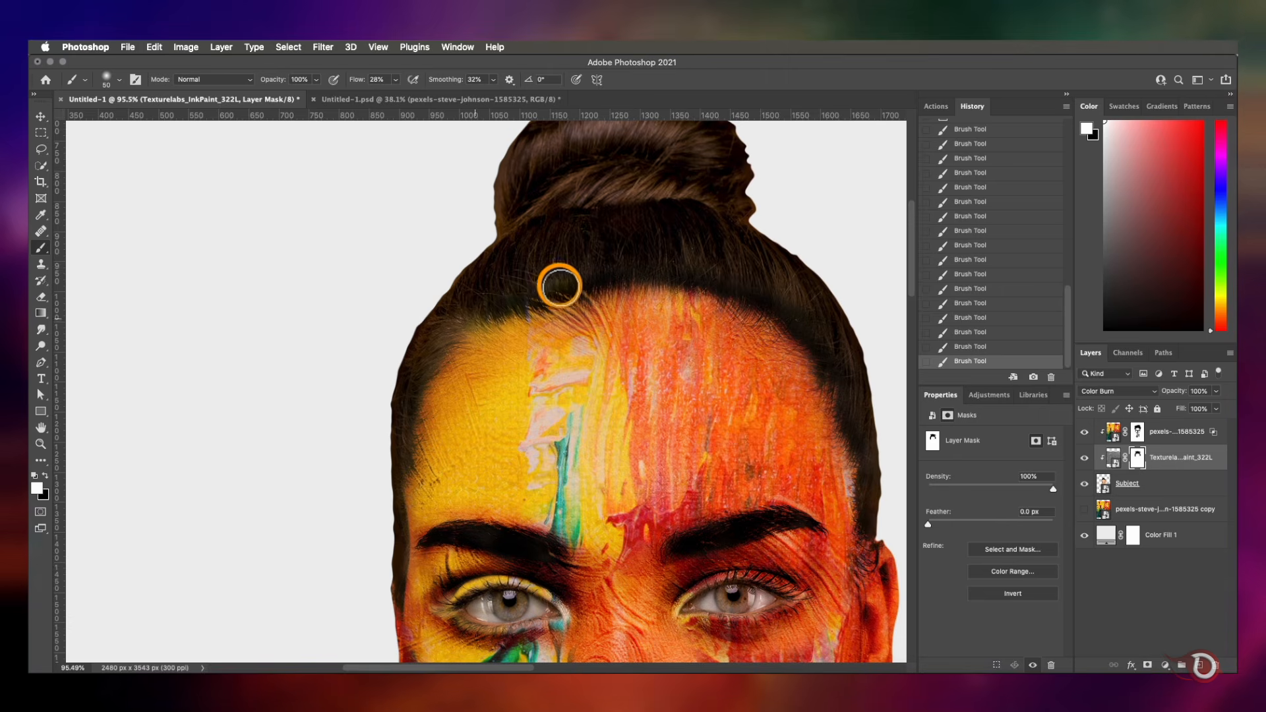
{"action": "left_click_drag", "start_coordinate": [712, 451], "coordinate": [630, 132]}
{"action": "scroll", "coordinate": [614, 468], "scroll_direction": "down", "scroll_amount": 5}
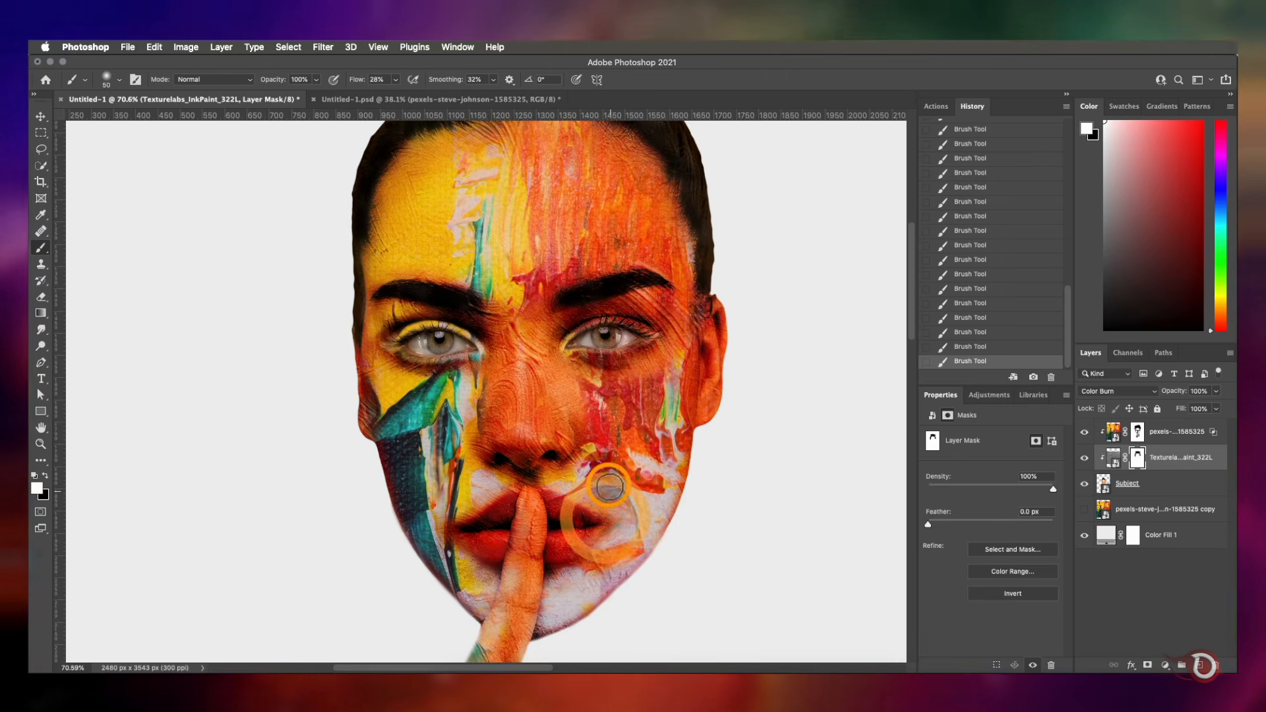
{"action": "scroll", "coordinate": [595, 450], "scroll_direction": "down", "scroll_amount": 4}
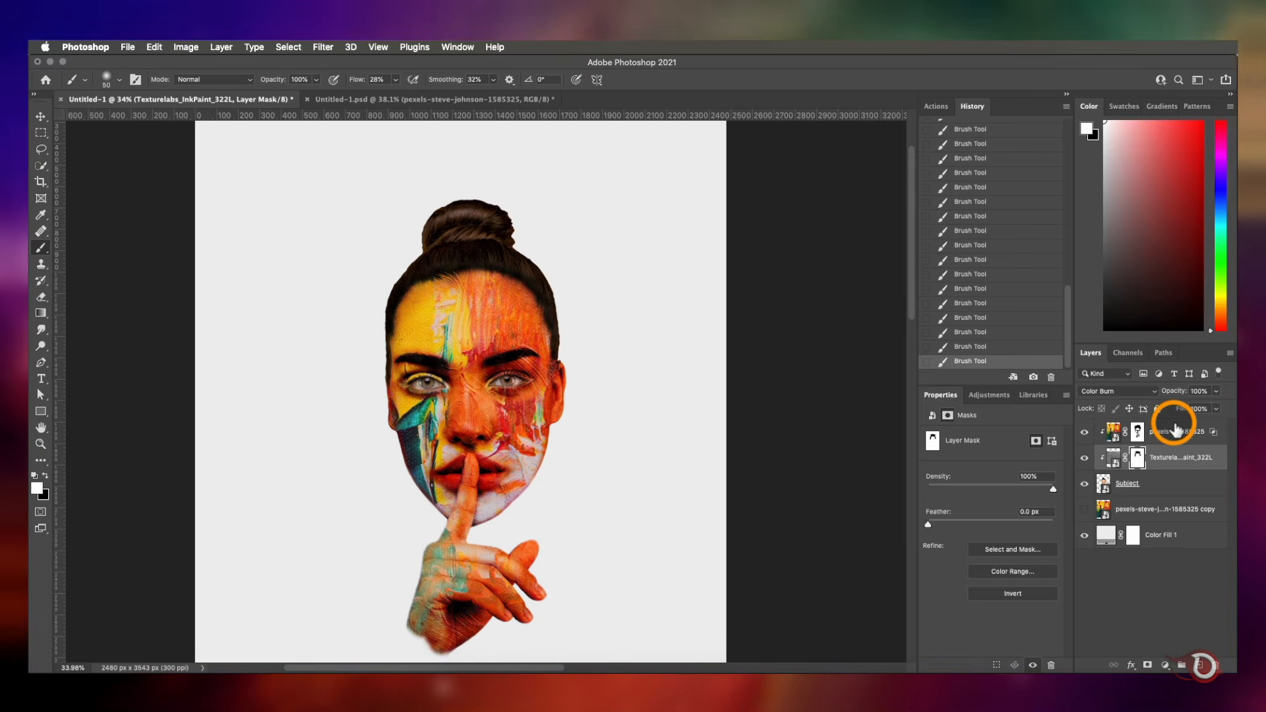
Convert the painting, texture and Subject layers together into one smart object
{"action": "left_click", "coordinate": [1177, 430]}
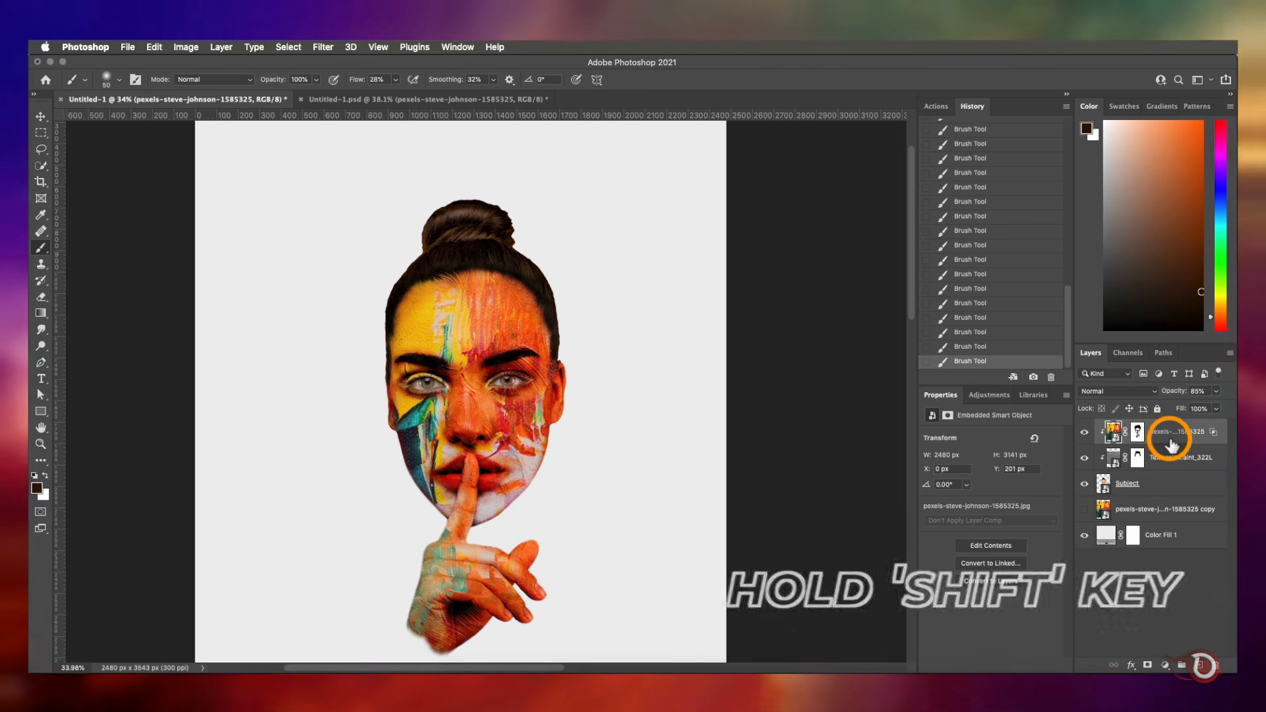
{"action": "left_click", "coordinate": [1169, 488], "text": "shift"}
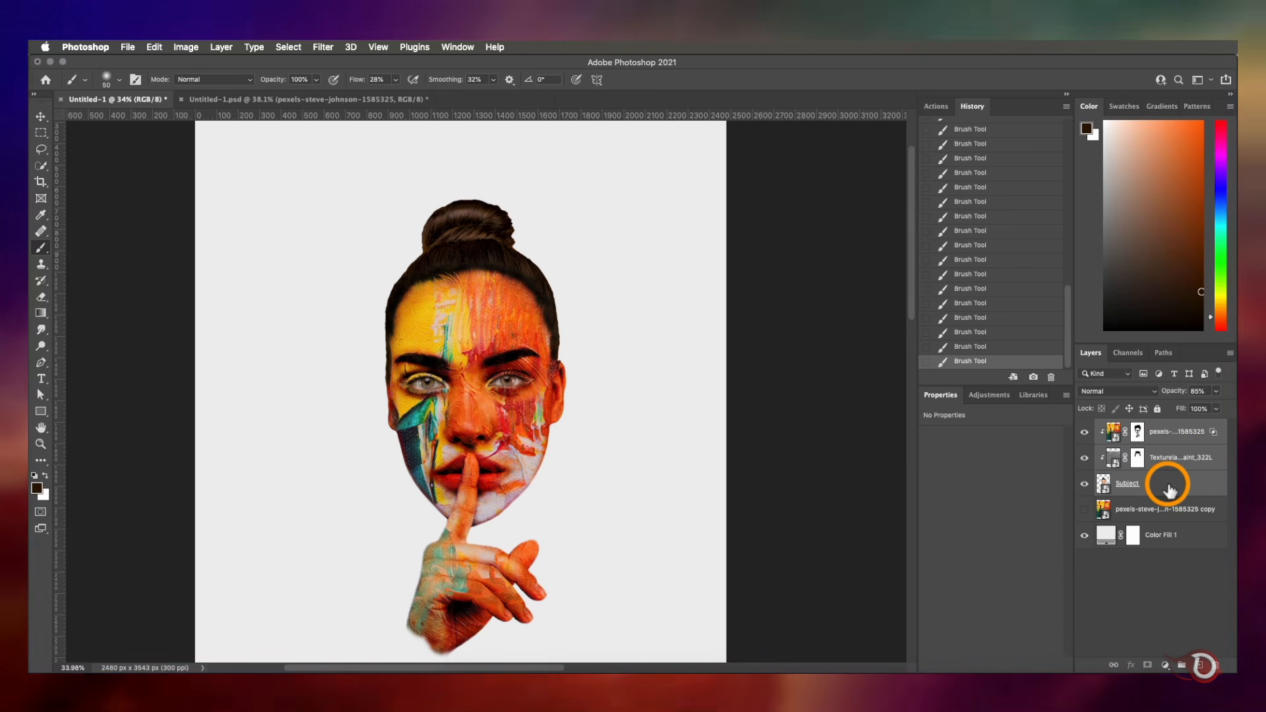
{"action": "right_click", "coordinate": [1169, 488]}
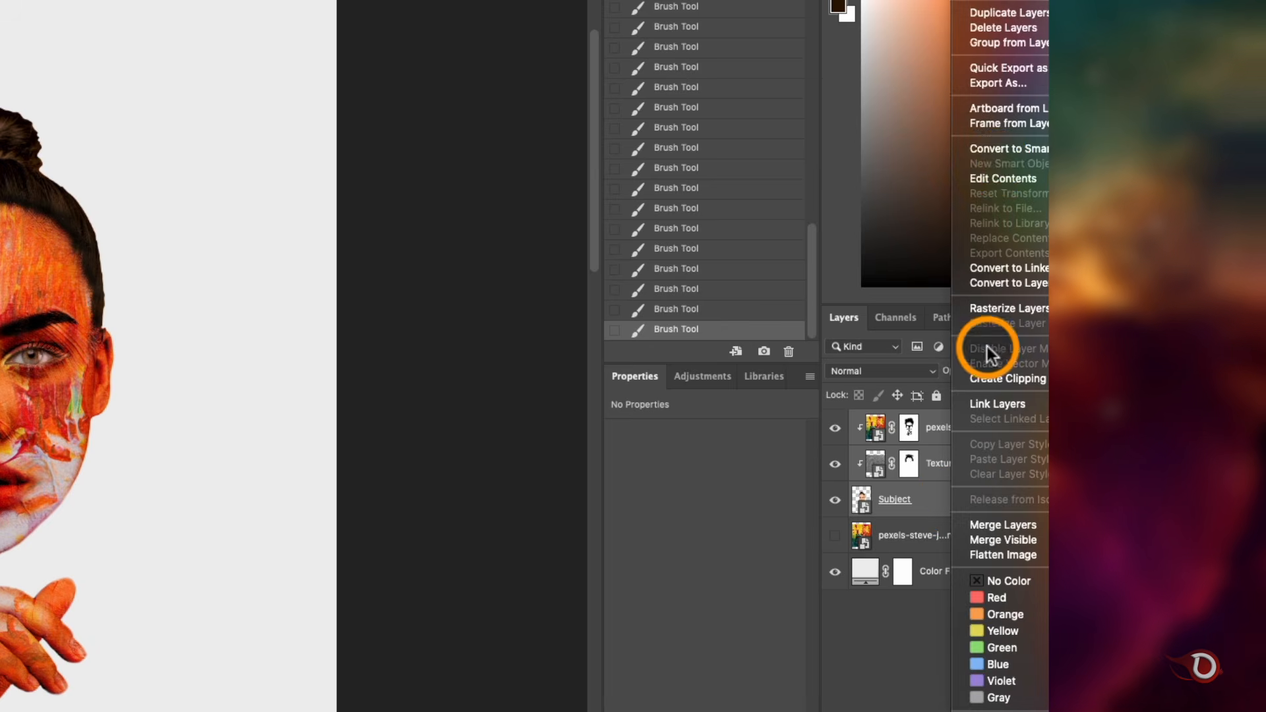
{"action": "left_click", "coordinate": [998, 149]}
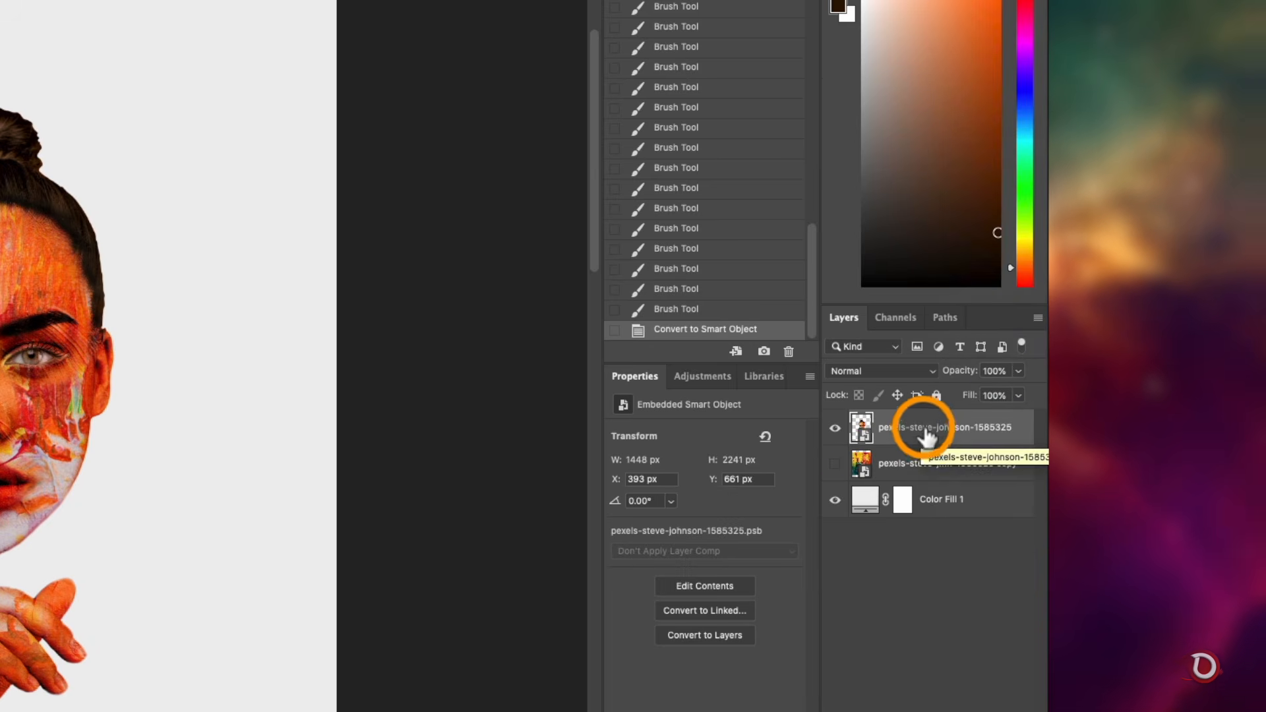
Rename the combined smart object layer as Subject Final
{"action": "double_click", "coordinate": [924, 428]}
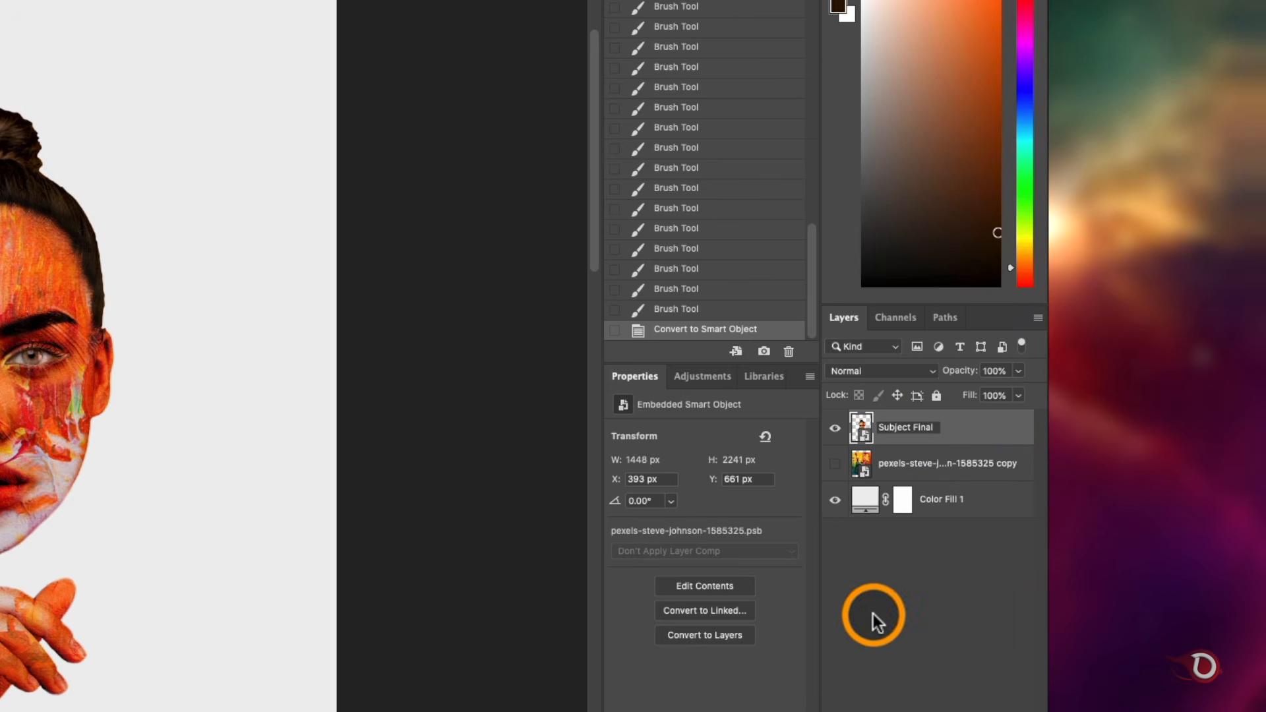
{"action": "left_click", "coordinate": [878, 599]}
{"action": "left_click", "coordinate": [958, 435]}
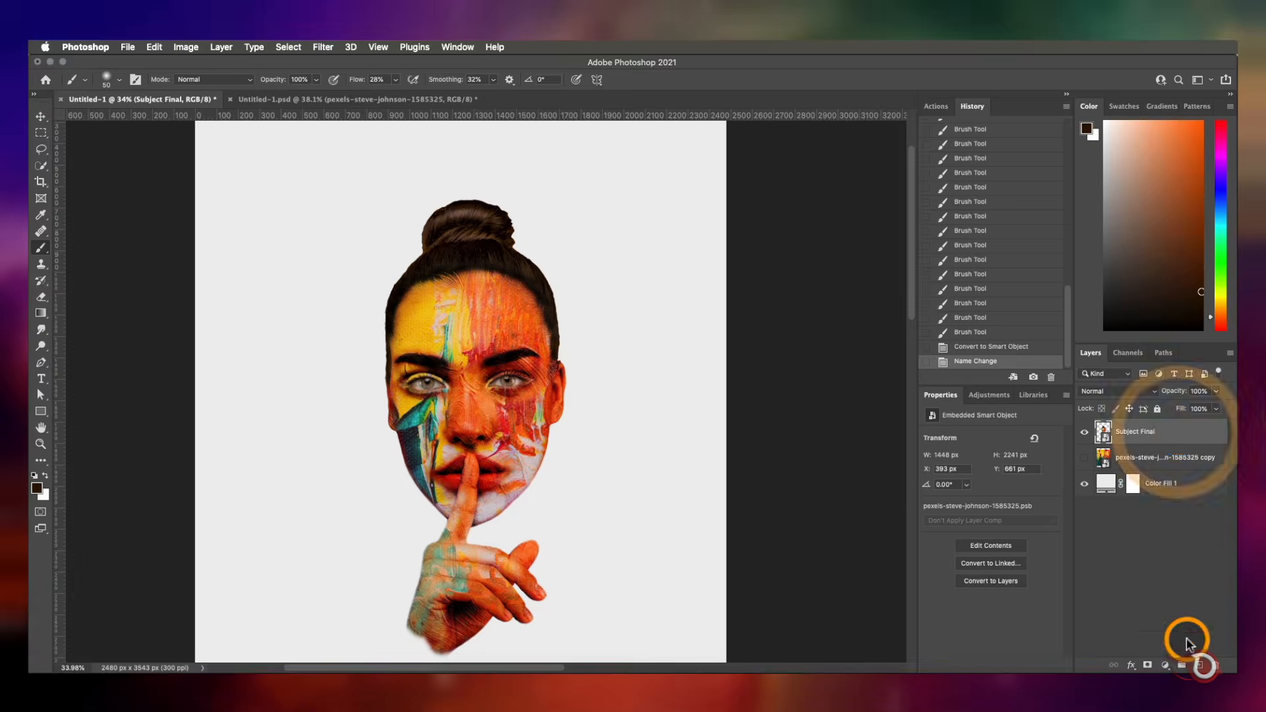
Add a Brightness/Contrast adjustment clipped to Subject Final, with brightness 10 and contrast 4
{"action": "left_click", "coordinate": [1165, 666]}
{"action": "left_click", "coordinate": [1187, 463]}
{"action": "mouse_move", "coordinate": [996, 475]}
{"action": "left_mouse_down"}
{"action": "mouse_move", "coordinate": [1012, 472]}
{"action": "mouse_move", "coordinate": [991, 496]}
{"action": "mouse_move", "coordinate": [995, 474]}
{"action": "mouse_move", "coordinate": [993, 495]}
{"action": "left_mouse_up"}
{"action": "left_click", "coordinate": [1102, 444], "text": "alt"}
{"action": "scroll", "coordinate": [472, 493], "scroll_direction": "up", "scroll_amount": 5}
{"action": "scroll", "coordinate": [472, 493], "scroll_direction": "down", "scroll_amount": 5}
{"action": "scroll", "coordinate": [473, 494], "scroll_direction": "up", "scroll_amount": 5}
{"action": "scroll", "coordinate": [473, 493], "scroll_direction": "down", "scroll_amount": 5}
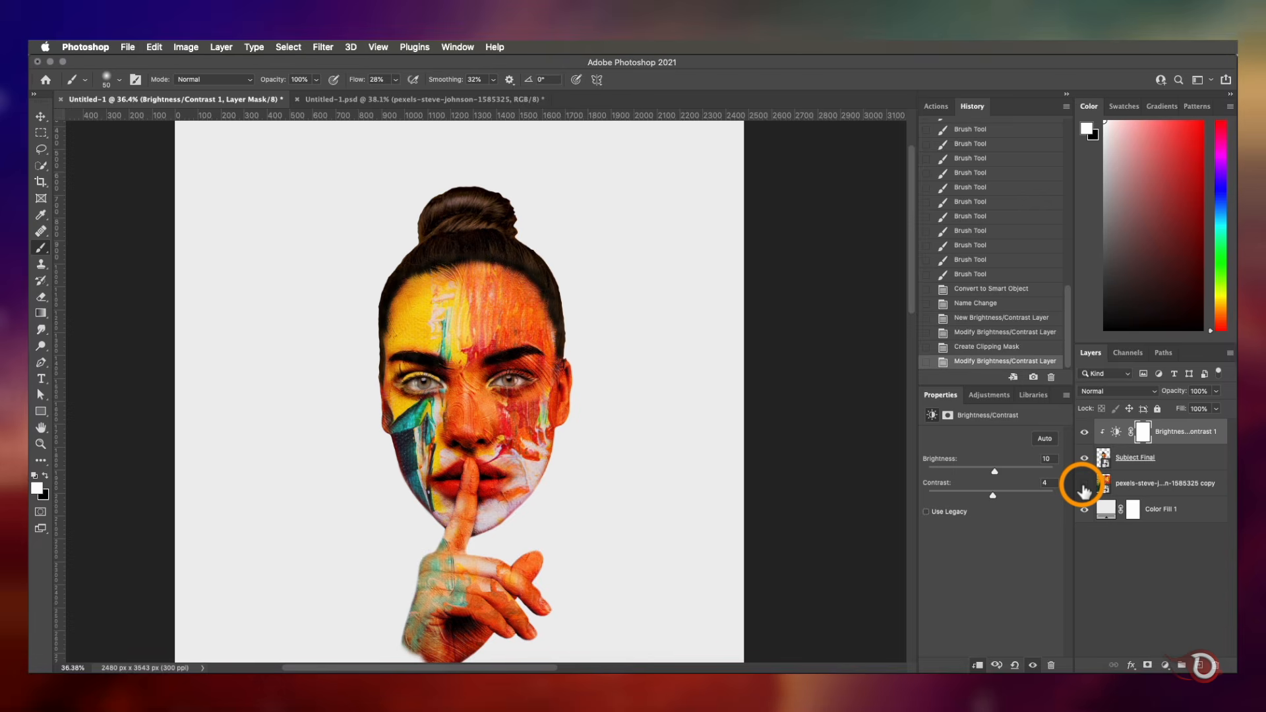
Show the hidden painting copy layer behind the subject and add a layer mask to it
{"action": "left_click", "coordinate": [1083, 488]}
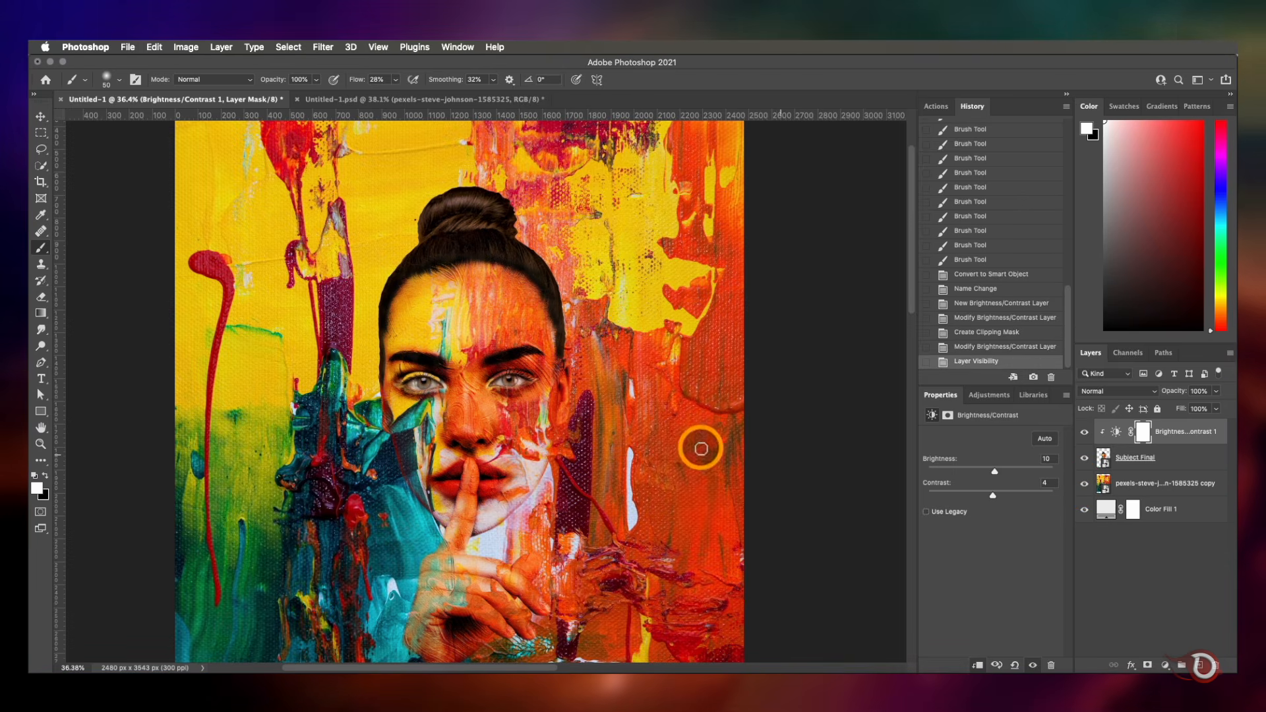
{"action": "scroll", "coordinate": [509, 455], "scroll_direction": "down", "scroll_amount": 5}
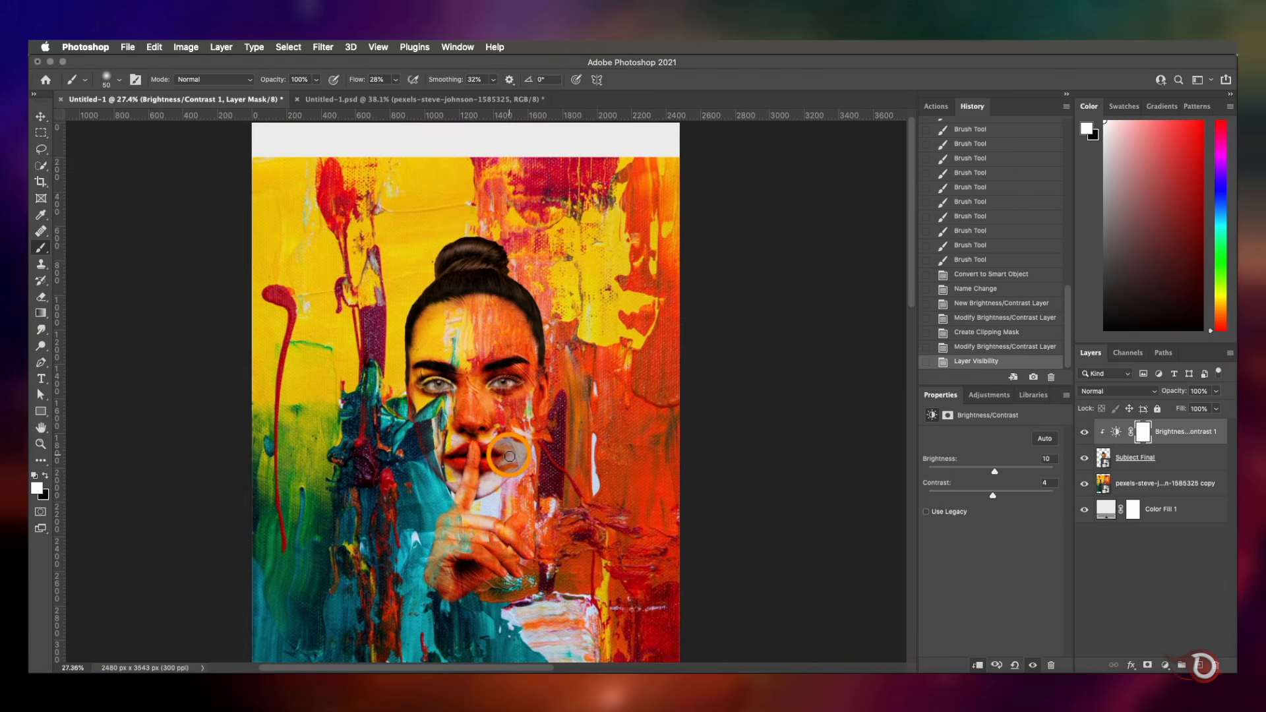
{"action": "left_click", "coordinate": [1161, 483]}
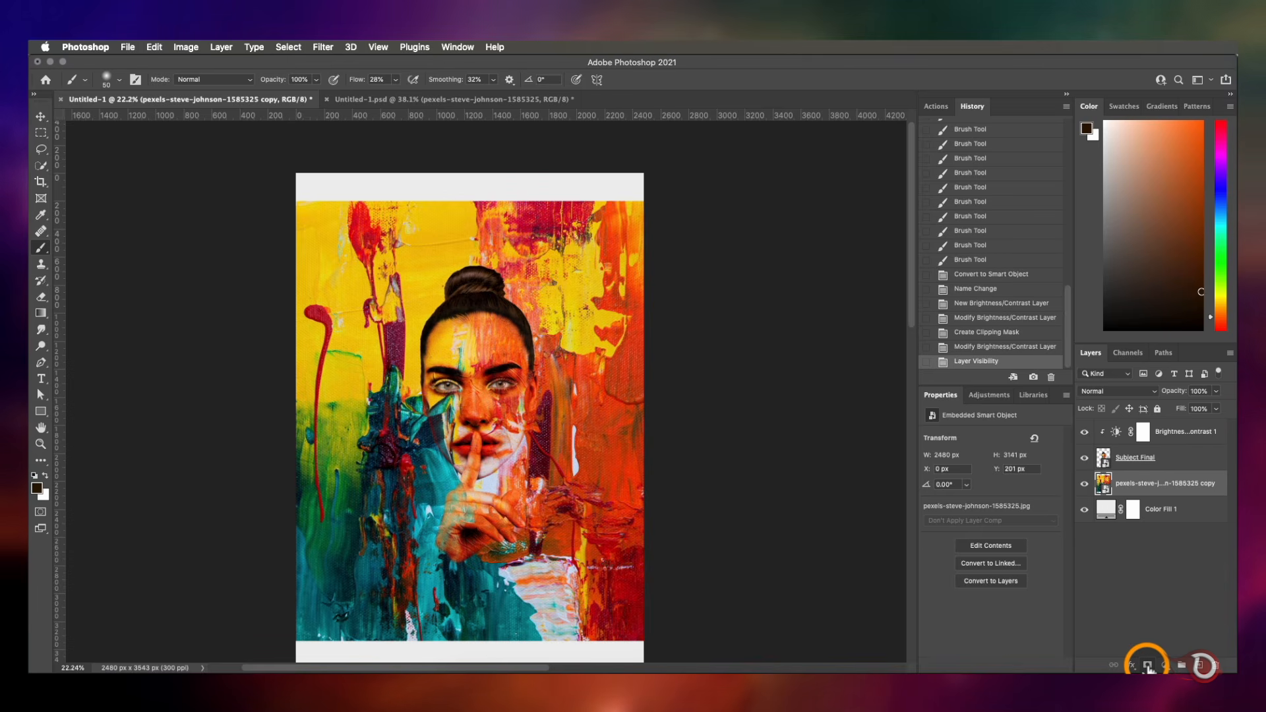
{"action": "left_click", "coordinate": [1147, 666]}
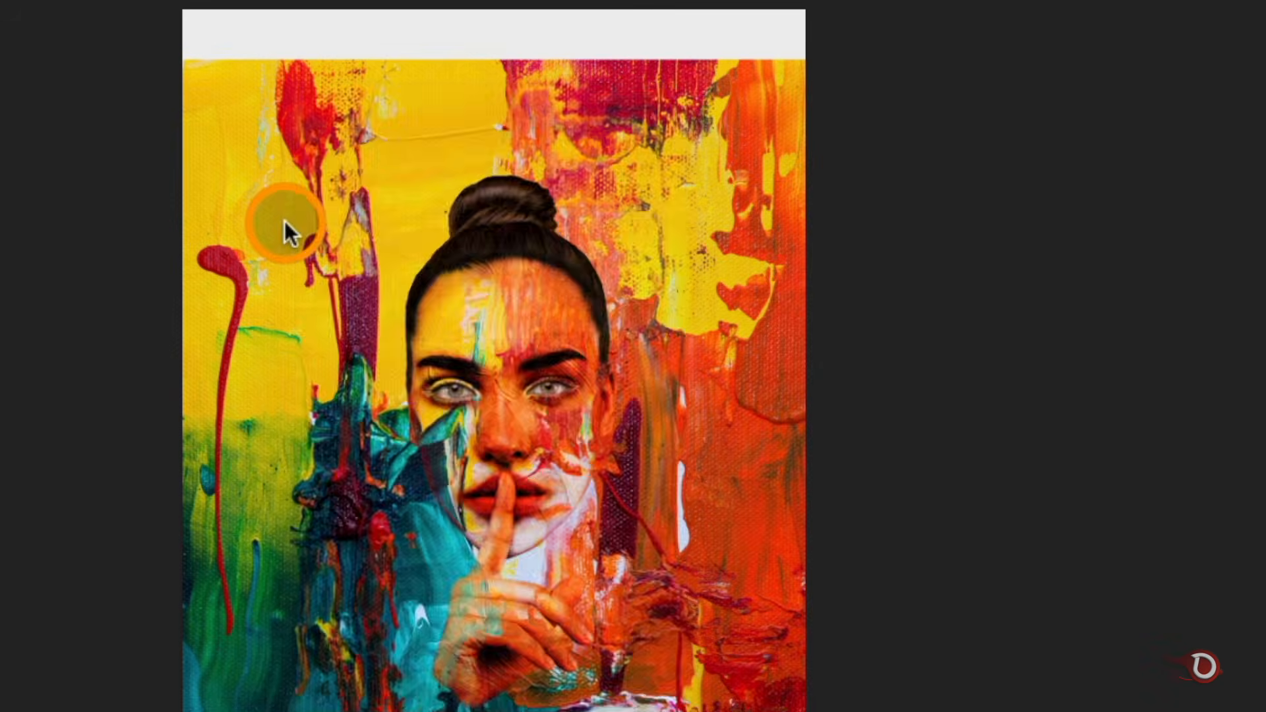
Choose the d 3 brush at 2500 px from the Free Disintegration Photoshop Brushes 16 set
{"action": "right_click", "coordinate": [352, 293]}
{"action": "left_click_drag", "start_coordinate": [622, 366], "coordinate": [615, 556]}
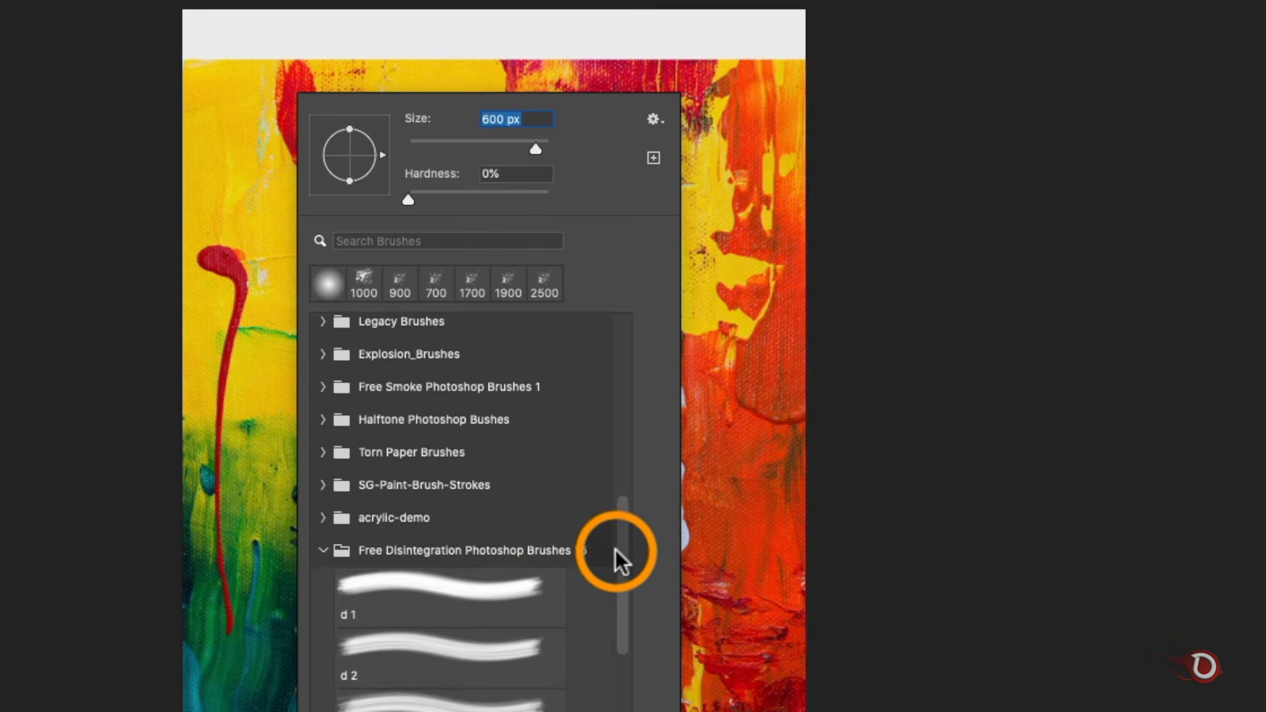
{"action": "scroll", "coordinate": [580, 461], "scroll_direction": "down", "scroll_amount": 3}
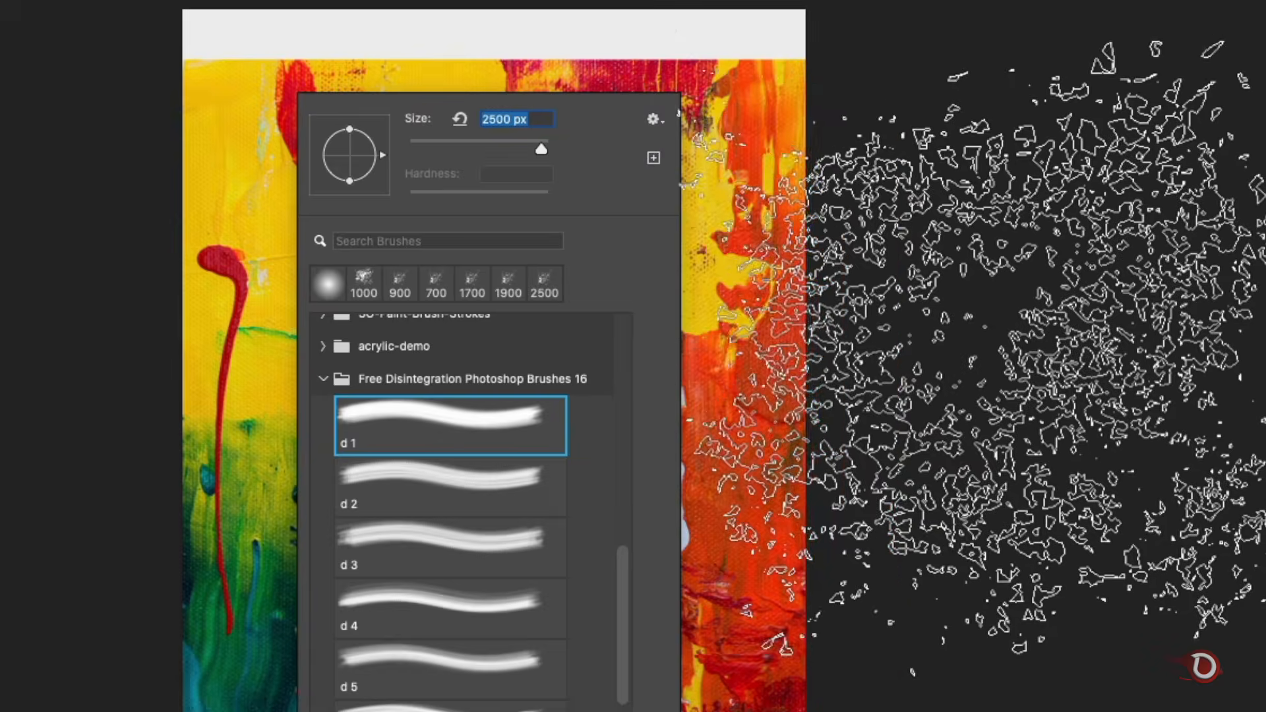
{"action": "left_click", "coordinate": [409, 480]}
{"action": "left_click", "coordinate": [557, 541]}
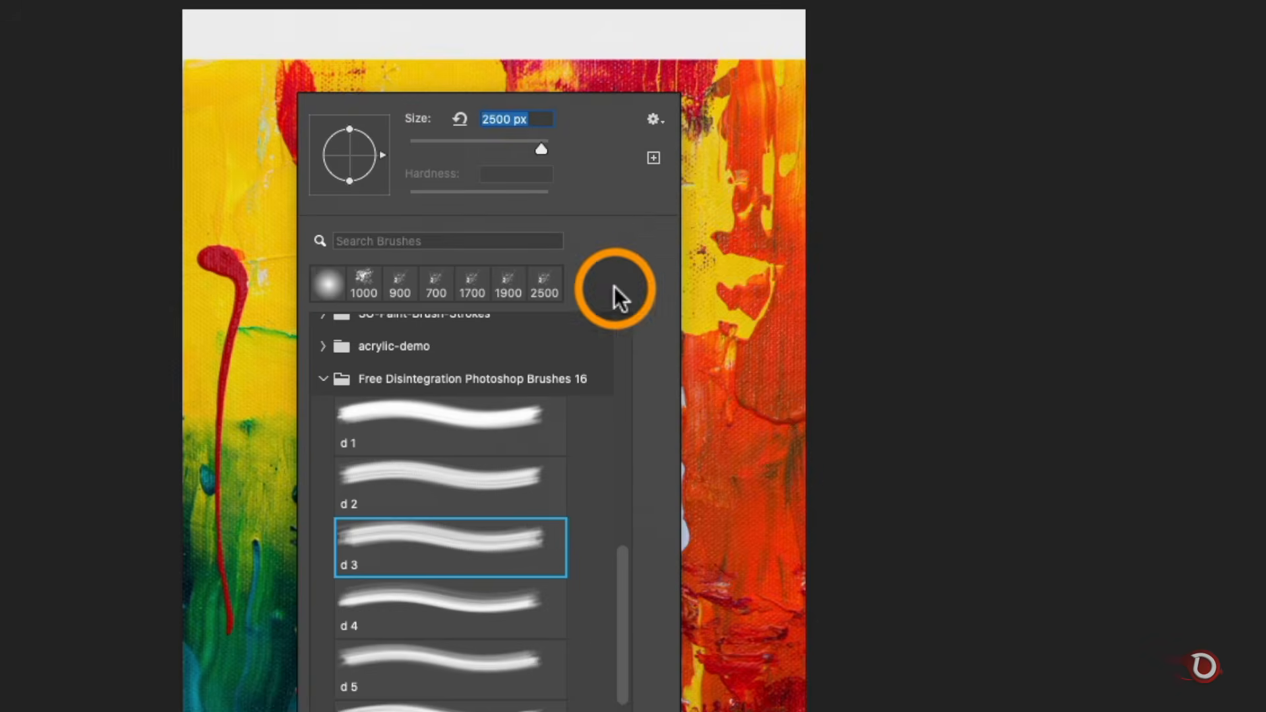
Try the d 2 and d 3 brushes and choose d 1 from the Free Disintegration Photoshop Brushes 16 set
{"action": "left_click", "coordinate": [430, 602]}
{"action": "left_click", "coordinate": [463, 491]}
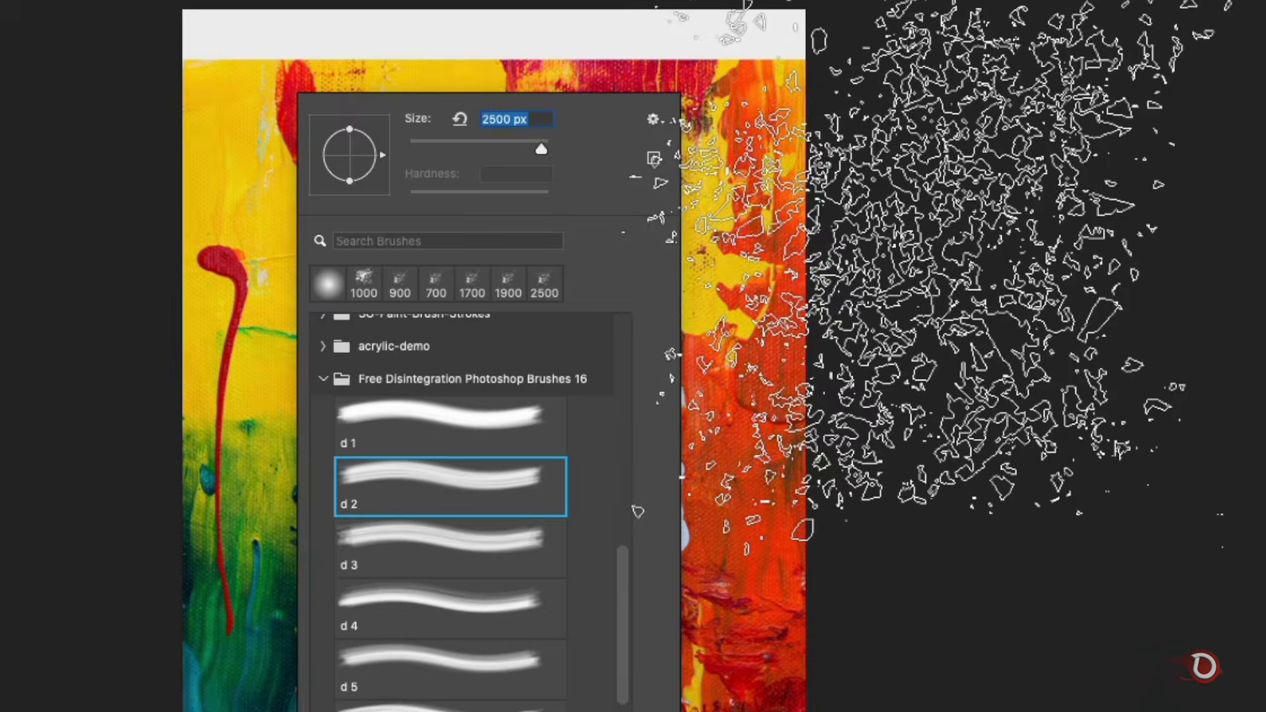
{"action": "left_click", "coordinate": [438, 574]}
{"action": "left_click", "coordinate": [447, 427]}
{"action": "left_click", "coordinate": [679, 418]}
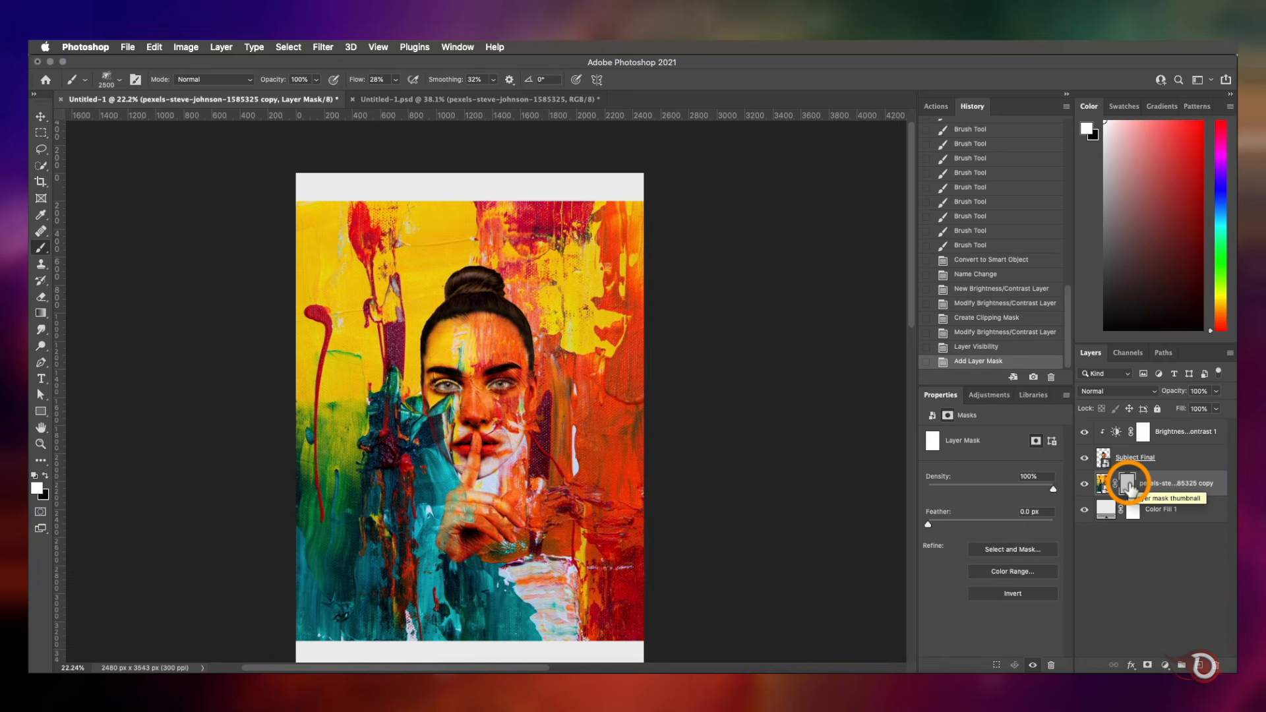
Fill the painting copy layer's mask with black and set the brush flow to 100%
{"action": "left_click", "coordinate": [1128, 486]}
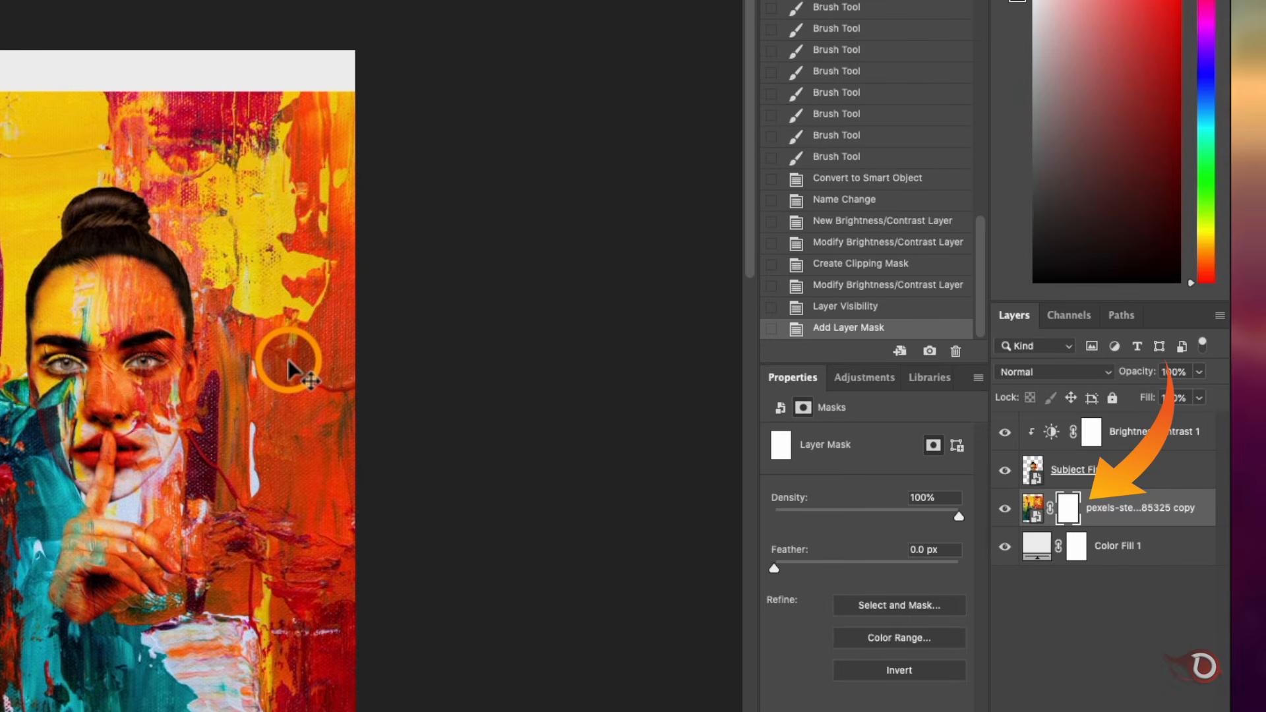
{"action": "key", "text": "super+BackSpace"}
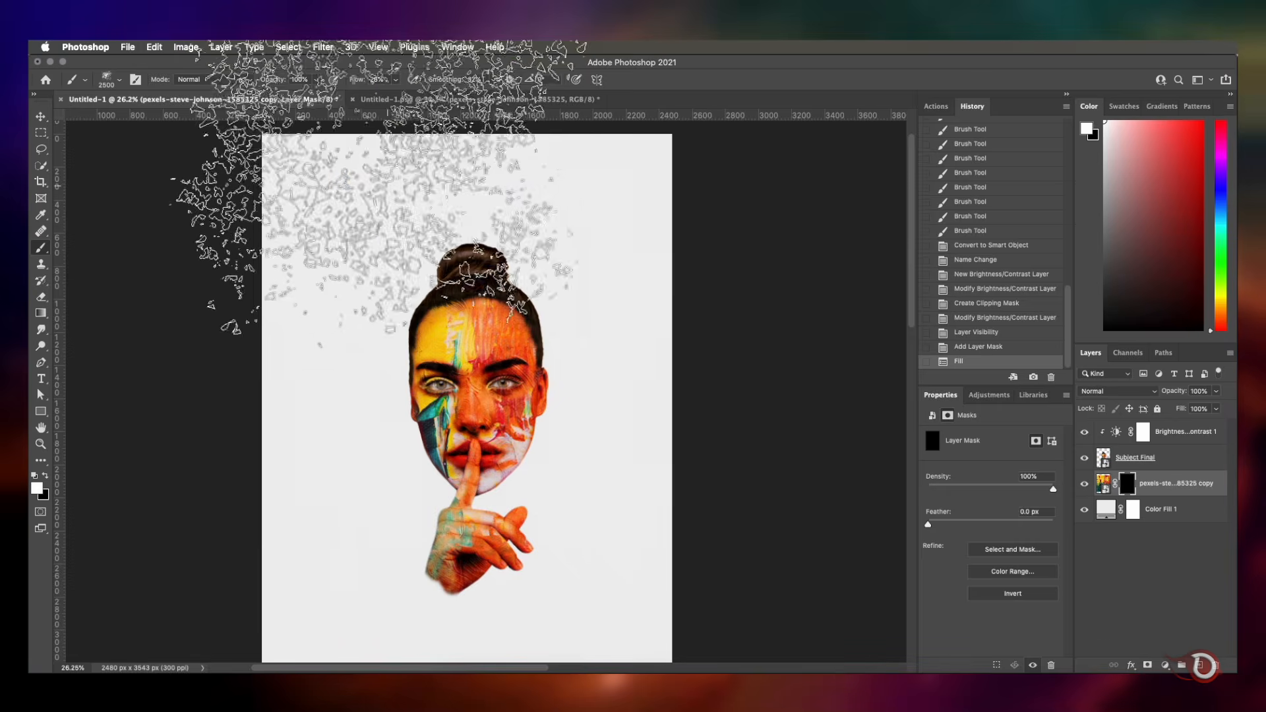
{"action": "left_click", "coordinate": [375, 83]}
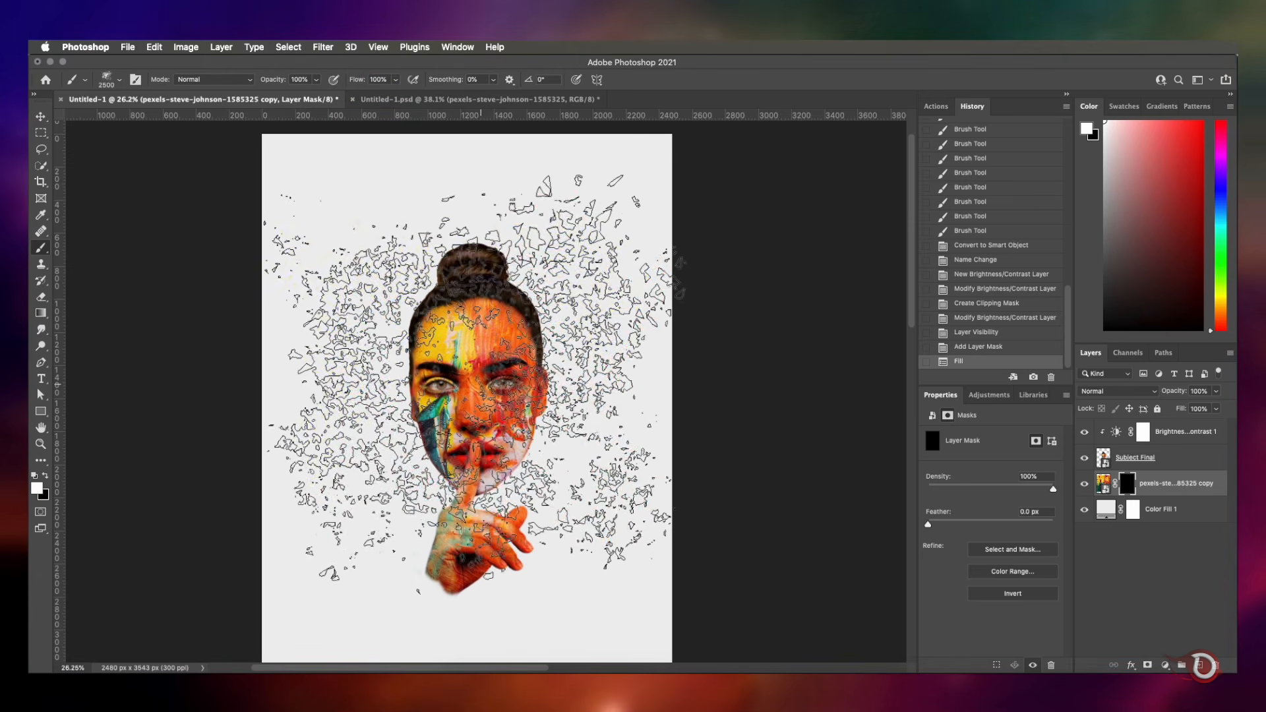
Stamp white with the 2500 px disintegration brush on the painting copy's mask, revealing the painting around the head
{"action": "left_click", "coordinate": [478, 386]}
{"action": "left_click", "coordinate": [445, 356]}
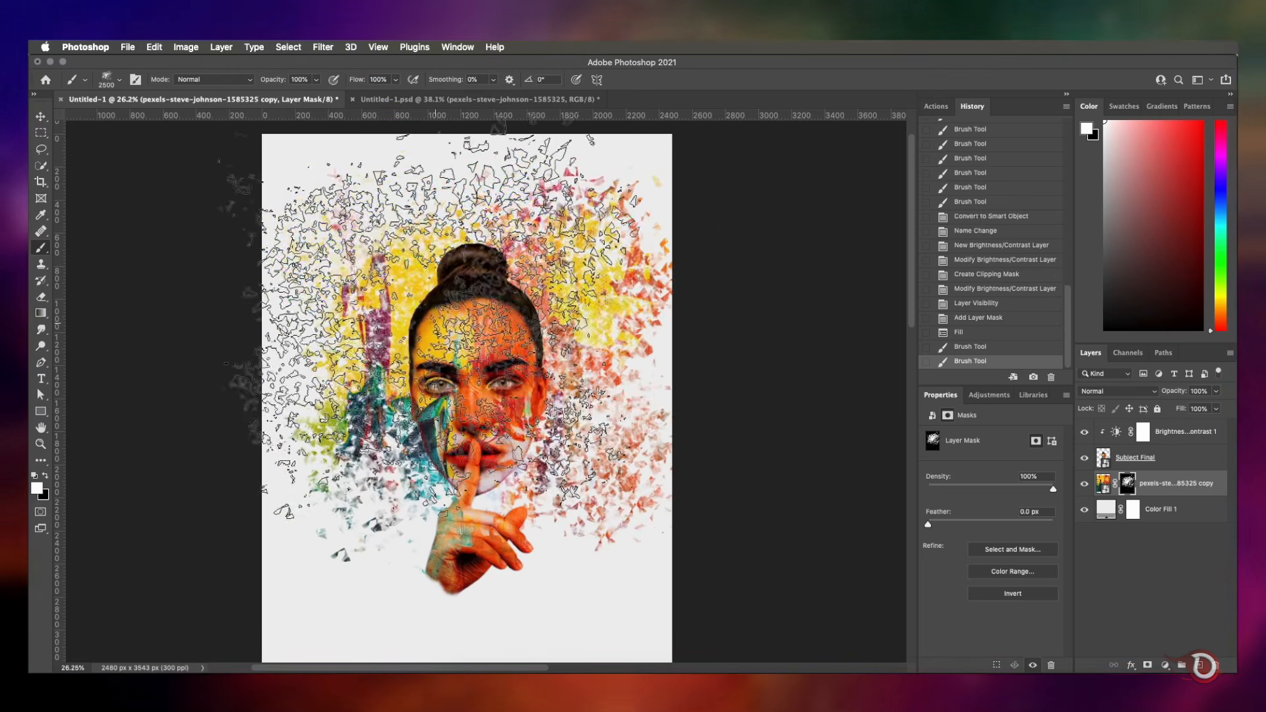
{"action": "left_click", "coordinate": [364, 333]}
{"action": "left_click", "coordinate": [190, 131]}
{"action": "left_click", "coordinate": [745, 132]}
{"action": "left_click", "coordinate": [732, 561]}
{"action": "left_click", "coordinate": [491, 422]}
{"action": "left_click", "coordinate": [581, 402]}
{"action": "left_click", "coordinate": [528, 402]}
Shrink the disintegration brush to 700 px and fill in the painting close around the face in white on the mask
{"action": "key", "text": "bracketleft"}
{"action": "key", "text": "bracketleft"}
{"action": "key", "text": "bracketleft"}
{"action": "key", "text": "bracketleft"}
{"action": "key", "text": "bracketleft"}
{"action": "key", "text": "bracketleft"}
{"action": "key", "text": "bracketleft"}
{"action": "key", "text": "bracketleft"}
{"action": "key", "text": "bracketleft"}
{"action": "key", "text": "bracketleft"}
{"action": "key", "text": "bracketleft"}
{"action": "key", "text": "bracketleft"}
{"action": "key", "text": "bracketleft"}
{"action": "key", "text": "bracketleft"}
{"action": "key", "text": "bracketleft"}
{"action": "key", "text": "bracketleft"}
{"action": "key", "text": "bracketleft"}
{"action": "key", "text": "bracketleft"}
{"action": "scroll", "coordinate": [486, 391], "scroll_direction": "up", "scroll_amount": 5}
{"action": "left_click", "coordinate": [553, 408]}
{"action": "left_click", "coordinate": [461, 405]}
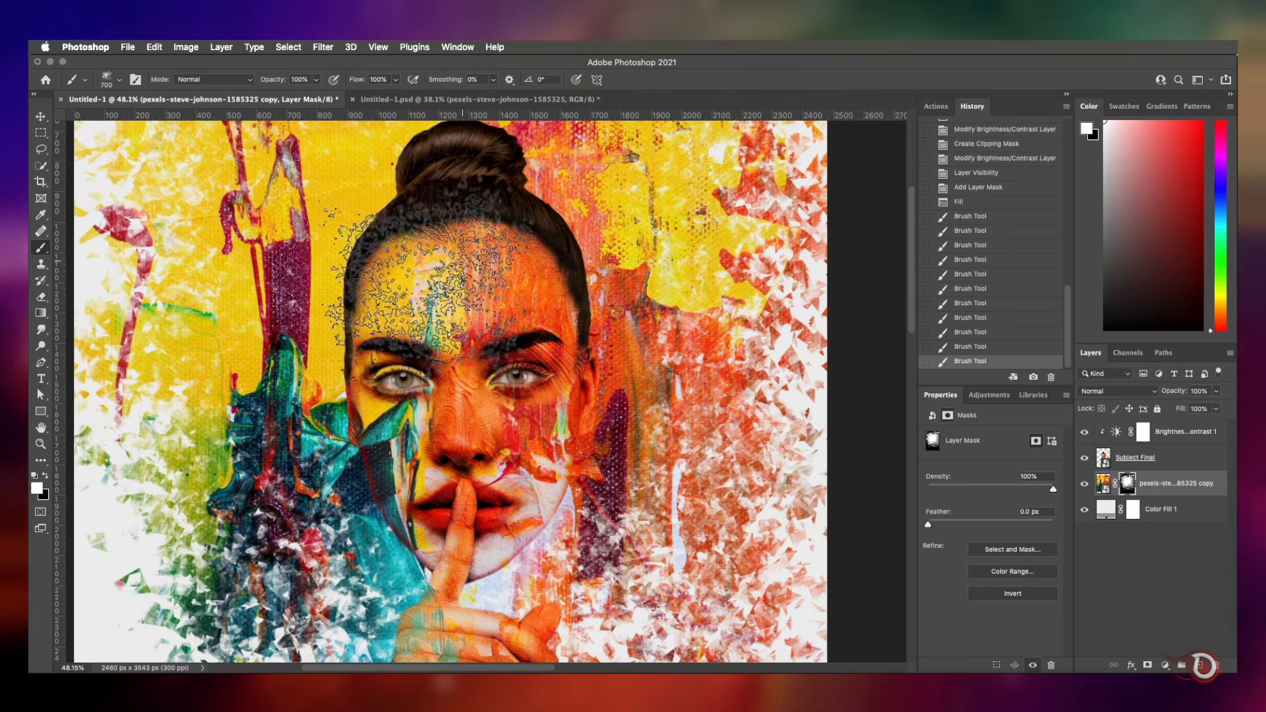
{"action": "left_click", "coordinate": [442, 287]}
{"action": "left_click", "coordinate": [478, 231]}
{"action": "left_click", "coordinate": [485, 244]}
{"action": "left_click", "coordinate": [487, 534]}
Enlarge the brush to 1000 px and break up the painting's upper area with alternating black and white stamps on the mask
{"action": "scroll", "coordinate": [487, 527], "scroll_direction": "up", "scroll_amount": 5}
{"action": "key", "text": "bracketright"}
{"action": "key", "text": "bracketright"}
{"action": "key", "text": "bracketright"}
{"action": "key", "text": "bracketright"}
{"action": "key", "text": "bracketright"}
{"action": "key", "text": "bracketright"}
{"action": "key", "text": "x"}
{"action": "left_click", "coordinate": [788, 333]}
{"action": "key", "text": "x"}
{"action": "left_click", "coordinate": [794, 310]}
{"action": "key", "text": "x"}
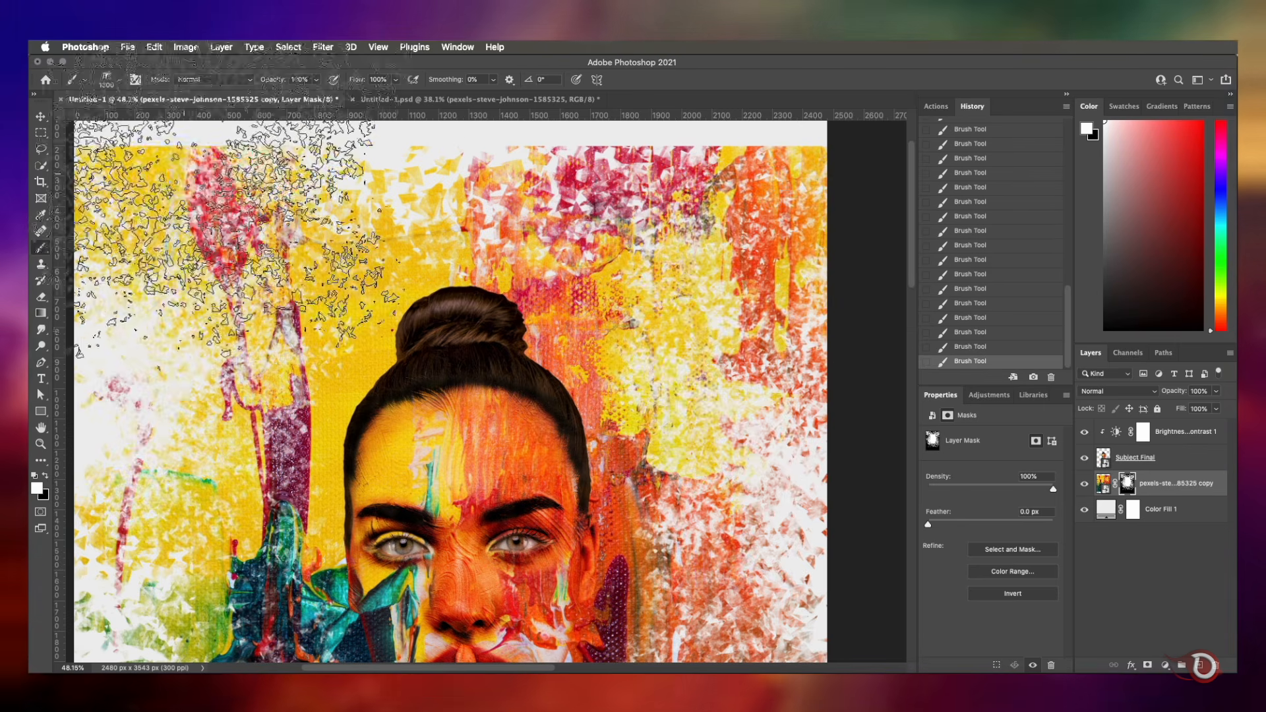
Stamp black with the 1300 px disintegration brush on the mask to clear the painting's lower area and outer sides
{"action": "scroll", "coordinate": [692, 152], "scroll_direction": "up", "scroll_amount": 3}
{"action": "scroll", "coordinate": [162, 343], "scroll_direction": "down", "scroll_amount": 5}
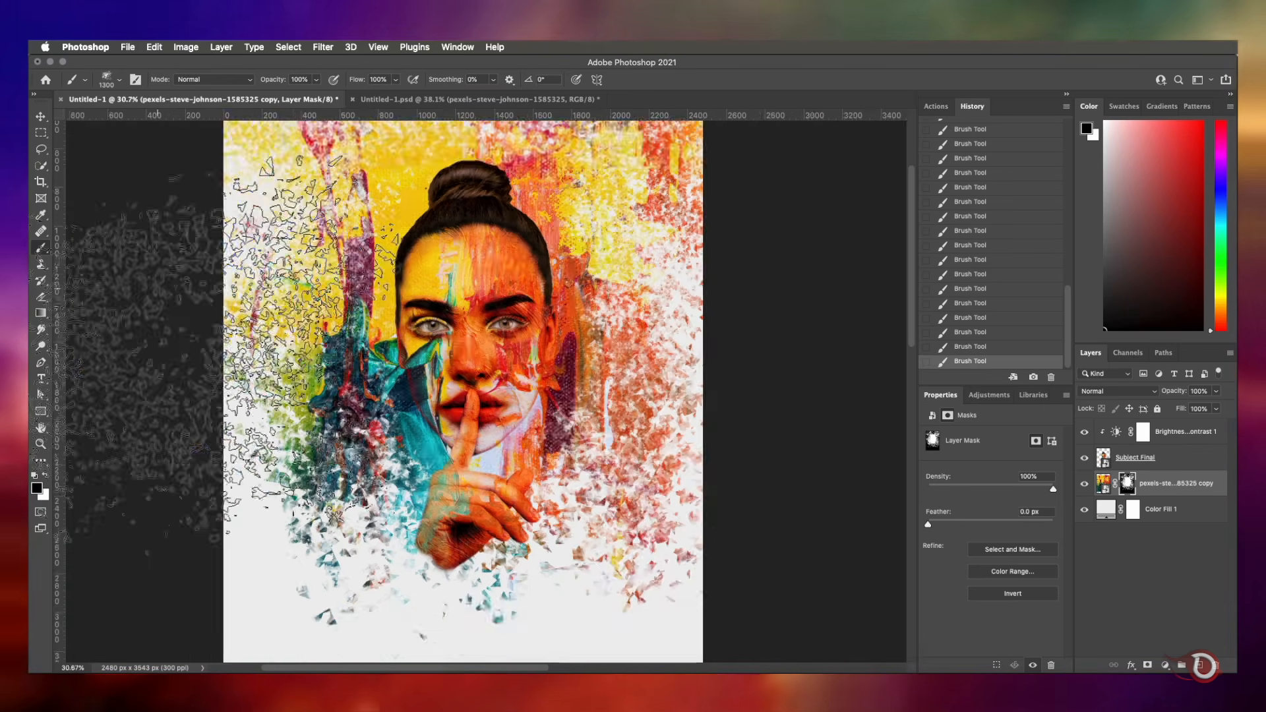
{"action": "scroll", "coordinate": [161, 342], "scroll_direction": "up", "scroll_amount": 2}
{"action": "left_click", "coordinate": [731, 481]}
{"action": "left_click", "coordinate": [751, 495]}
{"action": "left_click", "coordinate": [310, 567]}
{"action": "left_click", "coordinate": [155, 361]}
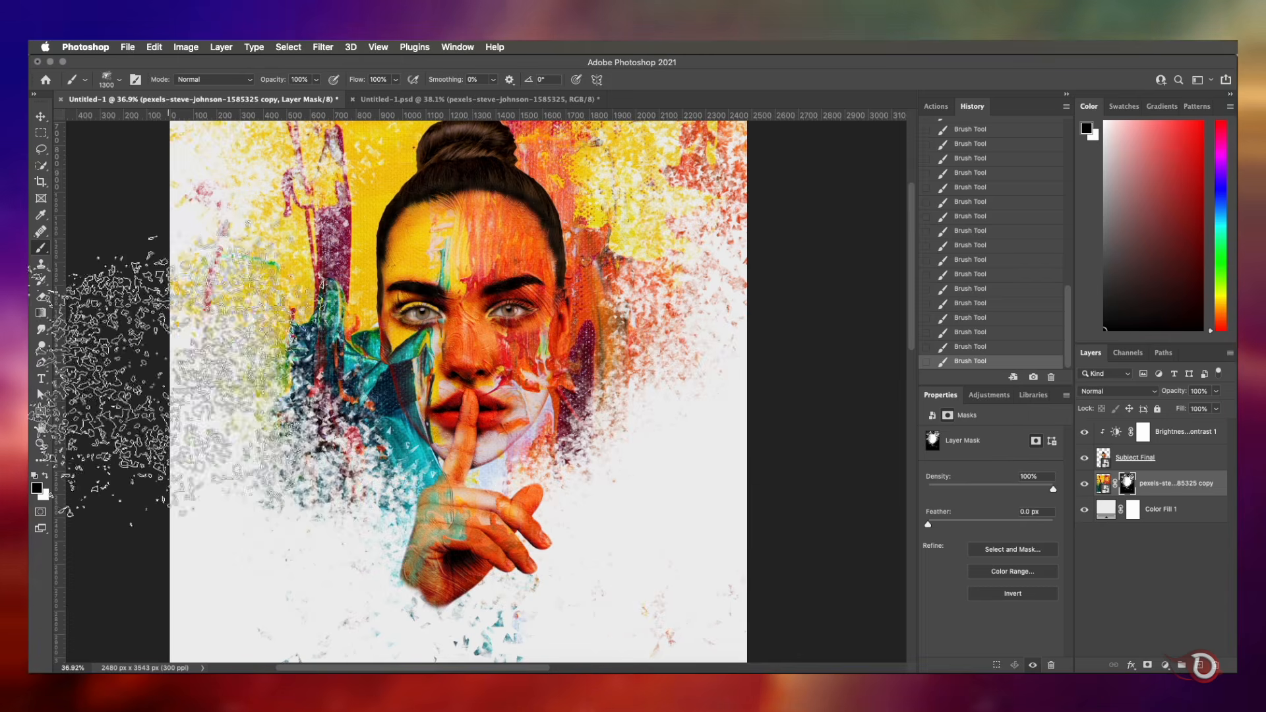
{"action": "scroll", "coordinate": [155, 361], "scroll_direction": "down", "scroll_amount": 1}
{"action": "left_click", "coordinate": [267, 442]}
Reduce the brush to 600 px and trim the painting's edge beside the face and hand with black on the mask
{"action": "key", "text": "bracketleft"}
{"action": "key", "text": "bracketleft"}
{"action": "key", "text": "bracketleft"}
{"action": "key", "text": "bracketleft"}
{"action": "key", "text": "bracketleft"}
{"action": "key", "text": "bracketleft"}
{"action": "key", "text": "bracketleft"}
{"action": "left_click", "coordinate": [303, 431]}
{"action": "left_click", "coordinate": [247, 342]}
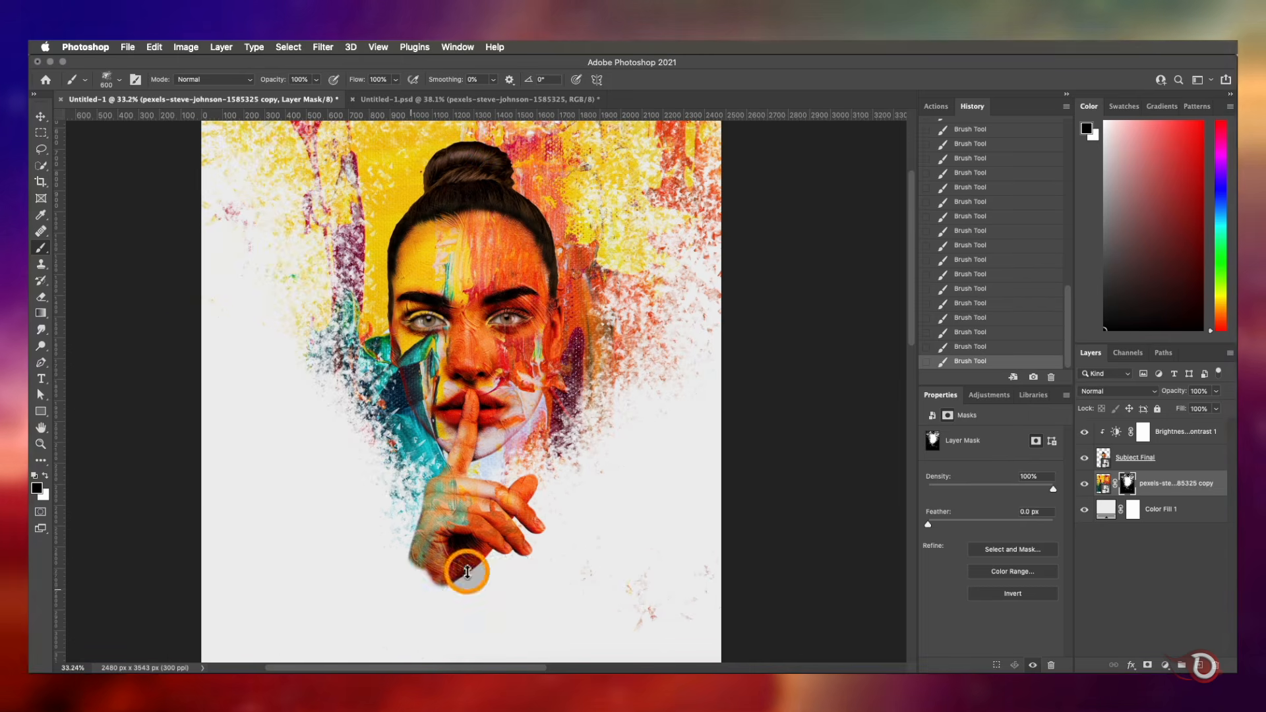
{"action": "left_click", "coordinate": [467, 575]}
{"action": "scroll", "coordinate": [573, 485], "scroll_direction": "down", "scroll_amount": 8}
{"action": "scroll", "coordinate": [586, 475], "scroll_direction": "up", "scroll_amount": 4}
{"action": "scroll", "coordinate": [579, 434], "scroll_direction": "up", "scroll_amount": 4}
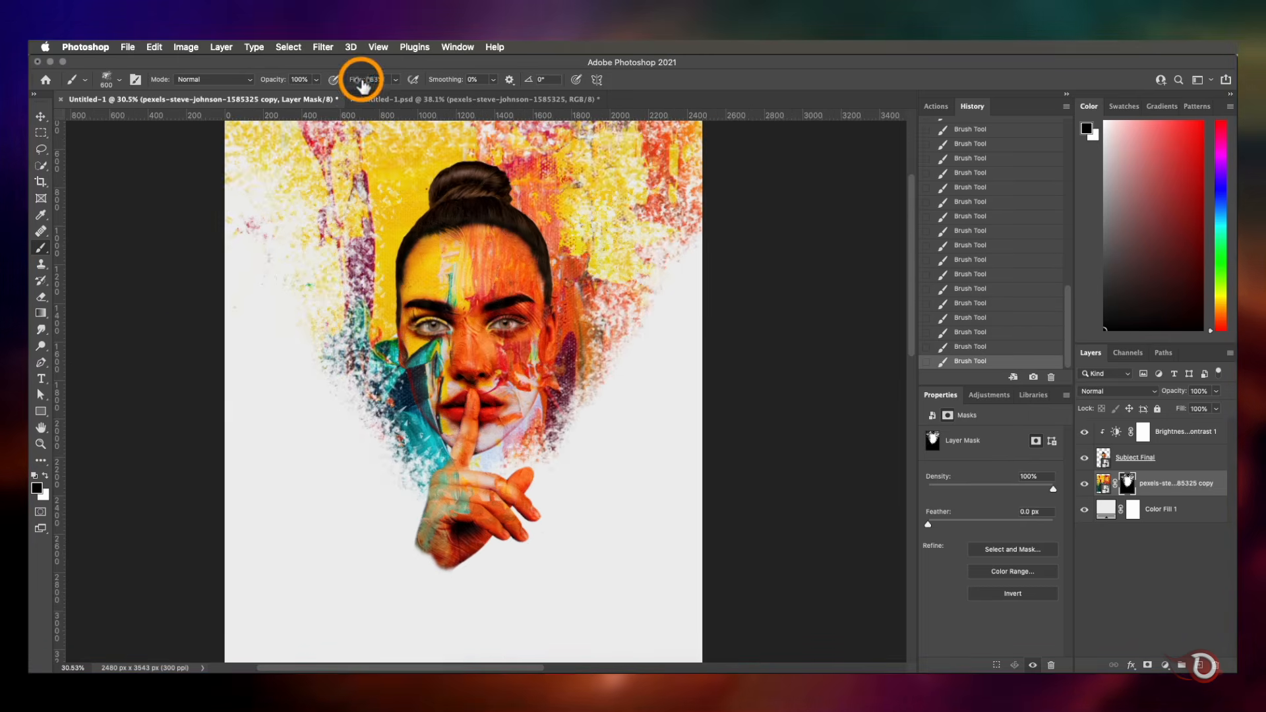
Lower the brush flow to 36% and fade the painting near its upper edge with black on the mask
{"action": "left_click_drag", "start_coordinate": [359, 80], "coordinate": [316, 80]}
{"action": "left_click", "coordinate": [325, 191]}
{"action": "scroll", "coordinate": [356, 316], "scroll_direction": "down", "scroll_amount": 4}
{"action": "scroll", "coordinate": [404, 201], "scroll_direction": "up", "scroll_amount": 2}
{"action": "scroll", "coordinate": [461, 217], "scroll_direction": "up", "scroll_amount": 3}
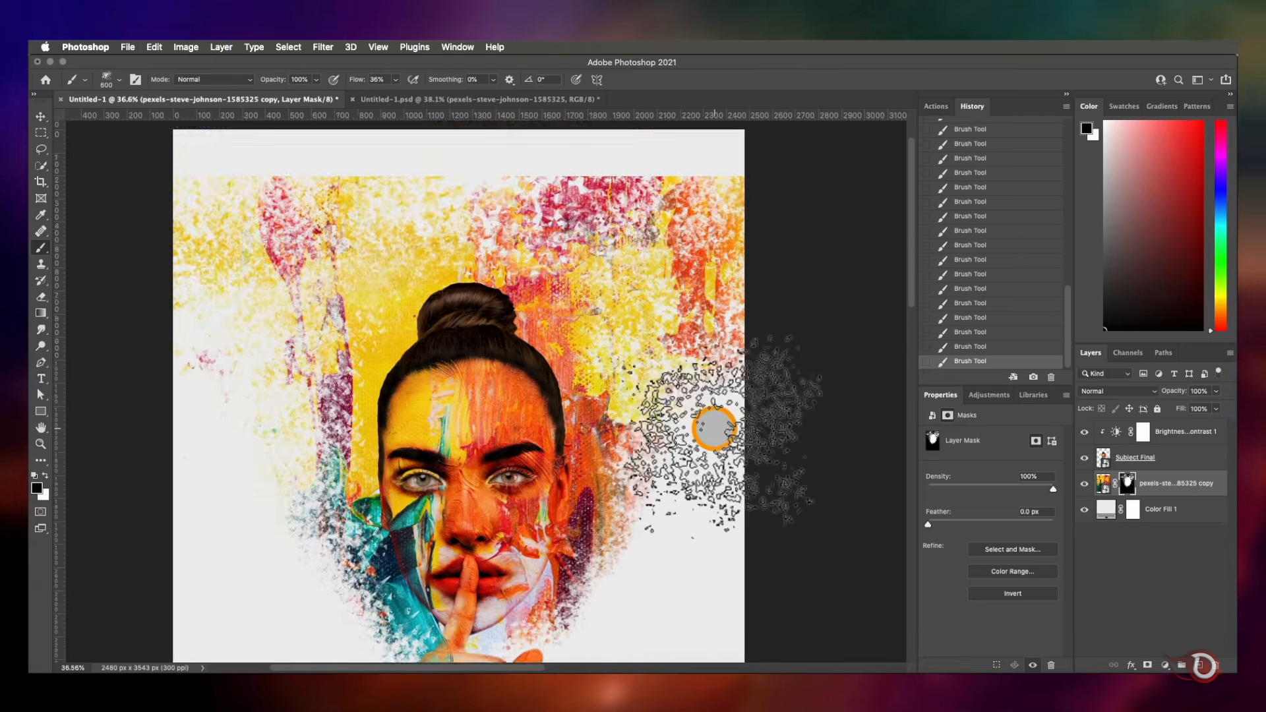
Add a layer mask to Subject Final and choose a soft round brush
{"action": "left_click", "coordinate": [1163, 457]}
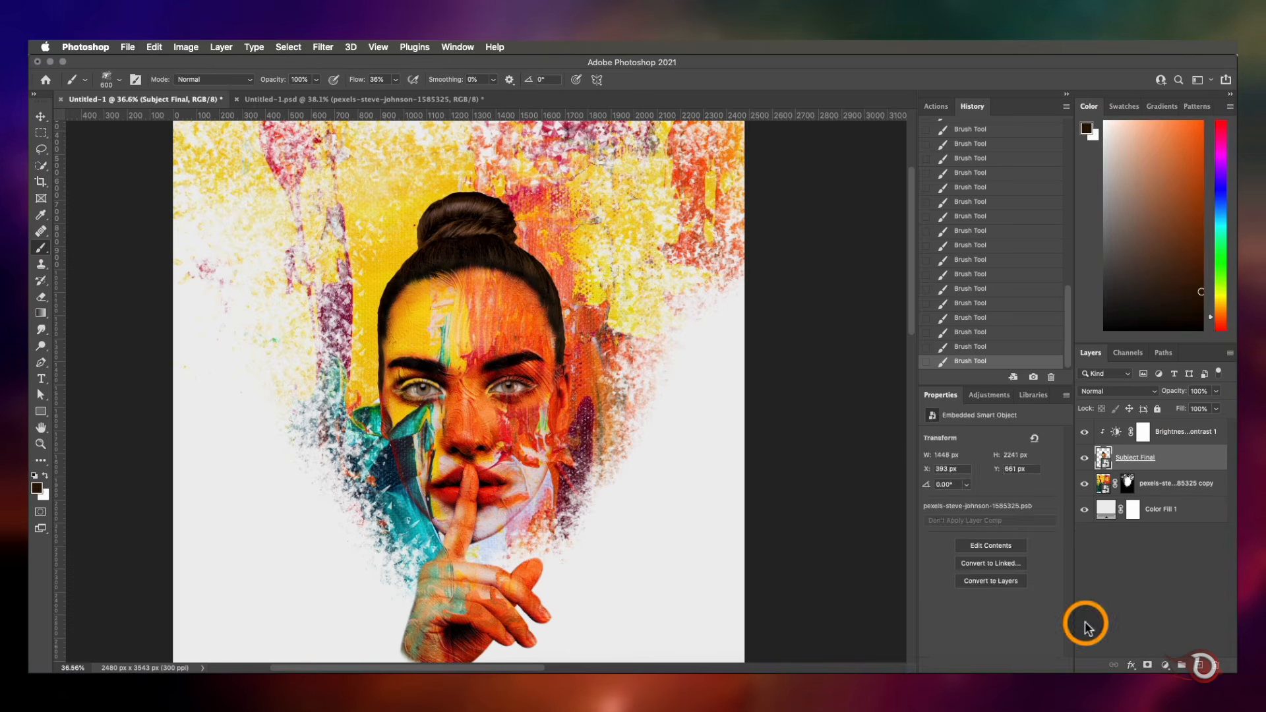
{"action": "left_click", "coordinate": [1148, 665]}
{"action": "right_click", "coordinate": [534, 303]}
{"action": "scroll", "coordinate": [618, 430], "scroll_direction": "up", "scroll_amount": 10}
{"action": "double_click", "coordinate": [633, 375]}
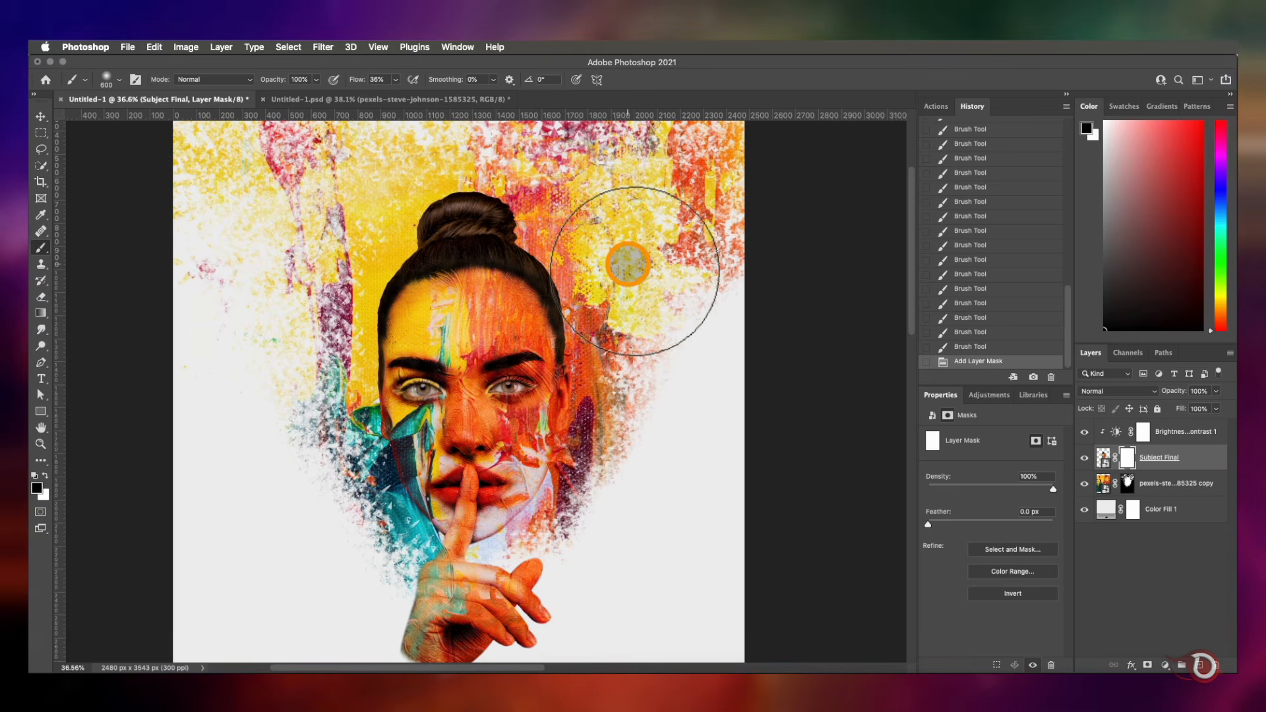
Paint black on the Subject Final mask with the 600 px soft brush to hide the hair
{"action": "mouse_move", "coordinate": [618, 284]}
{"action": "left_mouse_down"}
{"action": "mouse_move", "coordinate": [612, 360]}
{"action": "mouse_move", "coordinate": [559, 247]}
{"action": "mouse_move", "coordinate": [500, 207]}
{"action": "mouse_move", "coordinate": [466, 209]}
{"action": "mouse_move", "coordinate": [328, 324]}
{"action": "mouse_move", "coordinate": [369, 226]}
{"action": "mouse_move", "coordinate": [393, 262]}
{"action": "mouse_move", "coordinate": [479, 223]}
{"action": "mouse_move", "coordinate": [595, 274]}
{"action": "mouse_move", "coordinate": [597, 363]}
{"action": "mouse_move", "coordinate": [399, 176]}
{"action": "mouse_move", "coordinate": [336, 358]}
{"action": "left_mouse_up"}
{"action": "scroll", "coordinate": [337, 358], "scroll_direction": "up", "scroll_amount": 5}
{"action": "mouse_move", "coordinate": [300, 319]}
{"action": "left_mouse_down"}
{"action": "mouse_move", "coordinate": [406, 339]}
{"action": "mouse_move", "coordinate": [408, 263]}
{"action": "mouse_move", "coordinate": [406, 331]}
{"action": "left_mouse_up"}
Shrink the soft brush and paint away the remaining hair and head edges on the Subject Final mask
{"action": "key", "text": "bracketleft"}
{"action": "key", "text": "bracketleft"}
{"action": "key", "text": "bracketleft"}
{"action": "key", "text": "bracketleft"}
{"action": "key", "text": "bracketleft"}
{"action": "key", "text": "bracketleft"}
{"action": "left_click", "coordinate": [473, 199]}
{"action": "mouse_move", "coordinate": [741, 313]}
{"action": "left_mouse_down"}
{"action": "mouse_move", "coordinate": [741, 334]}
{"action": "mouse_move", "coordinate": [729, 277]}
{"action": "left_mouse_up"}
{"action": "key", "text": "super+minus"}
{"action": "key", "text": "super+minus"}
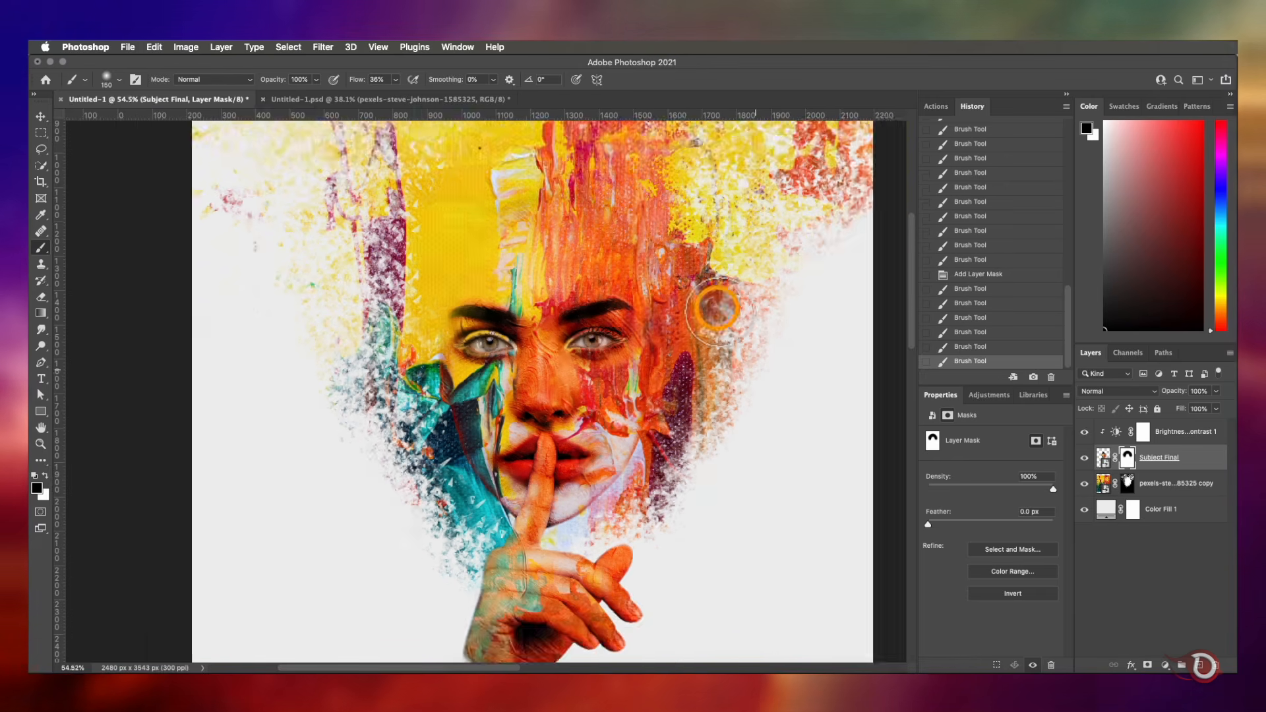
Refine the forehead and side edges on the Subject Final mask, alternating white to restore and black to hide
{"action": "scroll", "coordinate": [718, 308], "scroll_direction": "up", "scroll_amount": 2}
{"action": "key", "text": "x"}
{"action": "mouse_move", "coordinate": [524, 192]}
{"action": "left_mouse_down"}
{"action": "mouse_move", "coordinate": [641, 239]}
{"action": "mouse_move", "coordinate": [624, 204]}
{"action": "mouse_move", "coordinate": [550, 171]}
{"action": "left_mouse_up"}
{"action": "left_click", "coordinate": [459, 308]}
{"action": "key", "text": "x"}
{"action": "left_click_drag", "start_coordinate": [427, 252], "coordinate": [461, 230]}
{"action": "left_click", "coordinate": [739, 251]}
{"action": "left_click", "coordinate": [723, 268]}
{"action": "key", "text": "super+plus"}
{"action": "key", "text": "super+minus"}
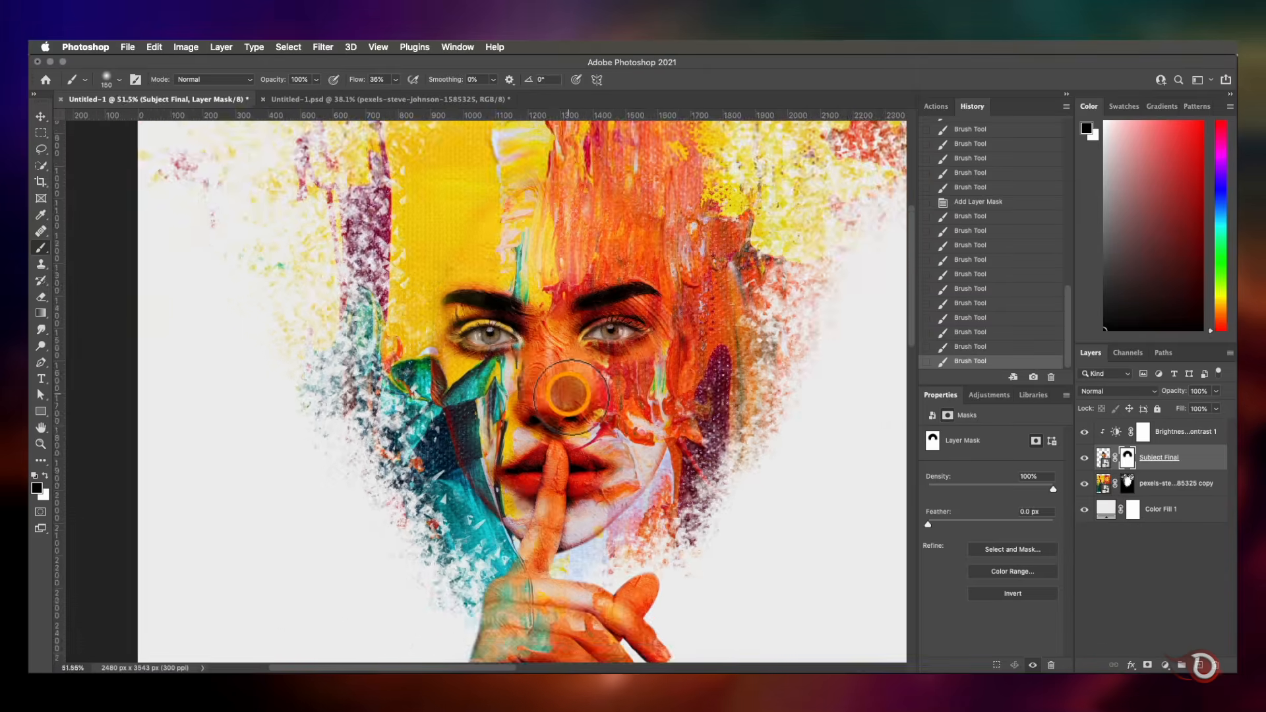
{"action": "key", "text": "super+minus"}
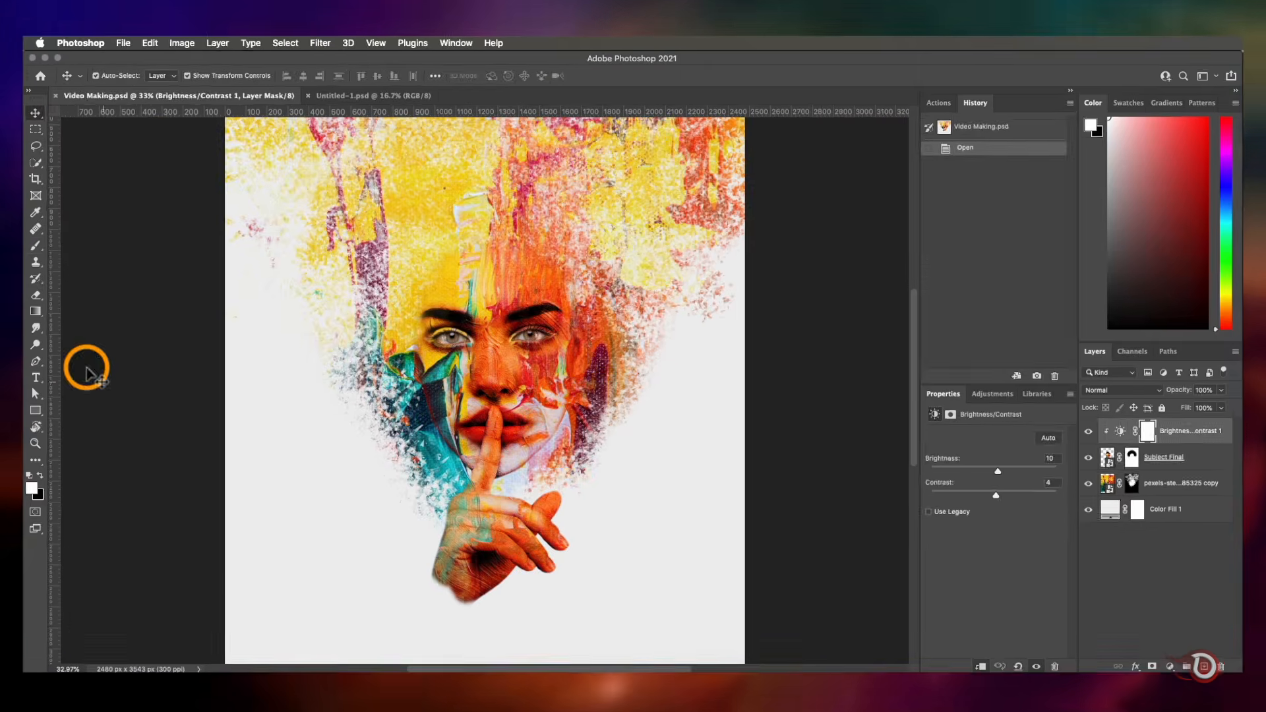
Draw an ellipse over the face and stretch it to about 691 px wide and 1043 px high
{"action": "left_click", "coordinate": [47, 415]}
{"action": "left_click", "coordinate": [132, 439]}
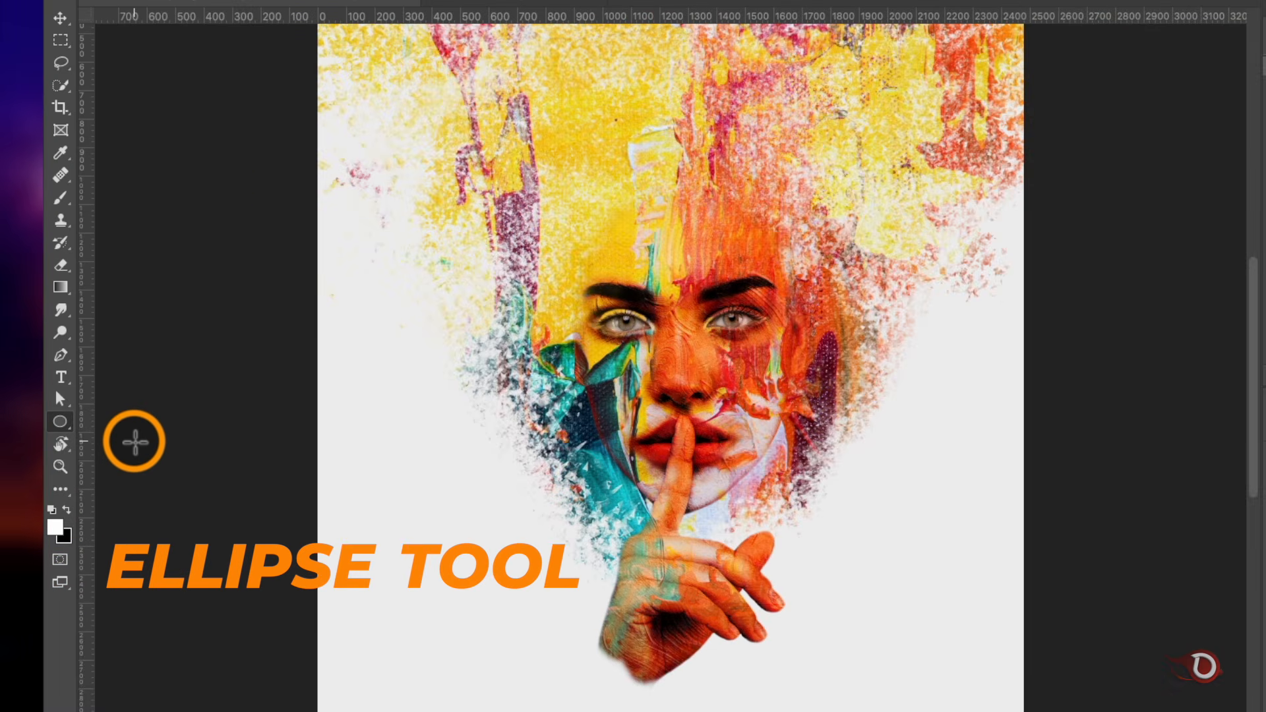
{"action": "left_click_drag", "start_coordinate": [654, 212], "coordinate": [737, 504]}
{"action": "left_click_drag", "start_coordinate": [661, 355], "coordinate": [622, 355]}
{"action": "left_click_drag", "start_coordinate": [737, 356], "coordinate": [744, 356]}
{"action": "left_click_drag", "start_coordinate": [623, 355], "coordinate": [613, 355]}
{"action": "left_click_drag", "start_coordinate": [746, 356], "coordinate": [783, 356]}
{"action": "left_click_drag", "start_coordinate": [614, 356], "coordinate": [587, 356]}
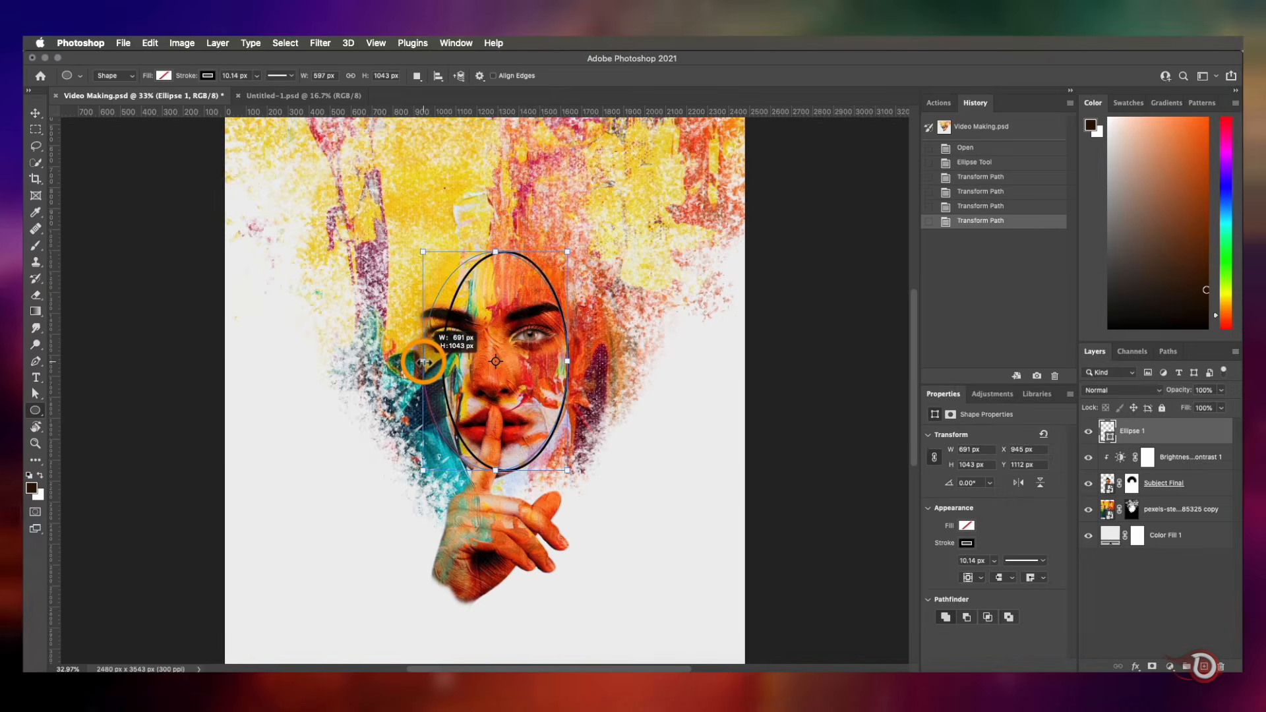
{"action": "left_click_drag", "start_coordinate": [423, 361], "coordinate": [423, 361]}
Give the ellipse a black fill and no stroke
{"action": "left_click", "coordinate": [36, 115]}
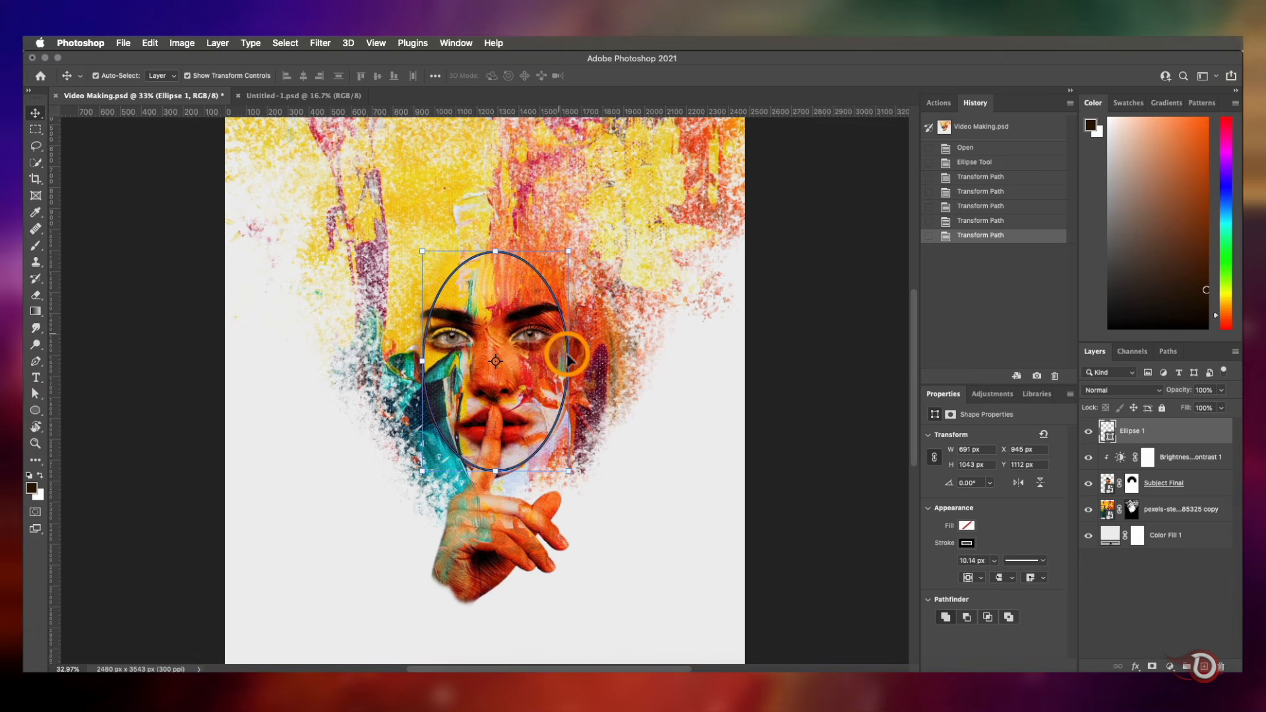
{"action": "left_click", "coordinate": [967, 527]}
{"action": "left_click", "coordinate": [939, 530]}
{"action": "left_click", "coordinate": [1053, 465]}
{"action": "left_click", "coordinate": [966, 543]}
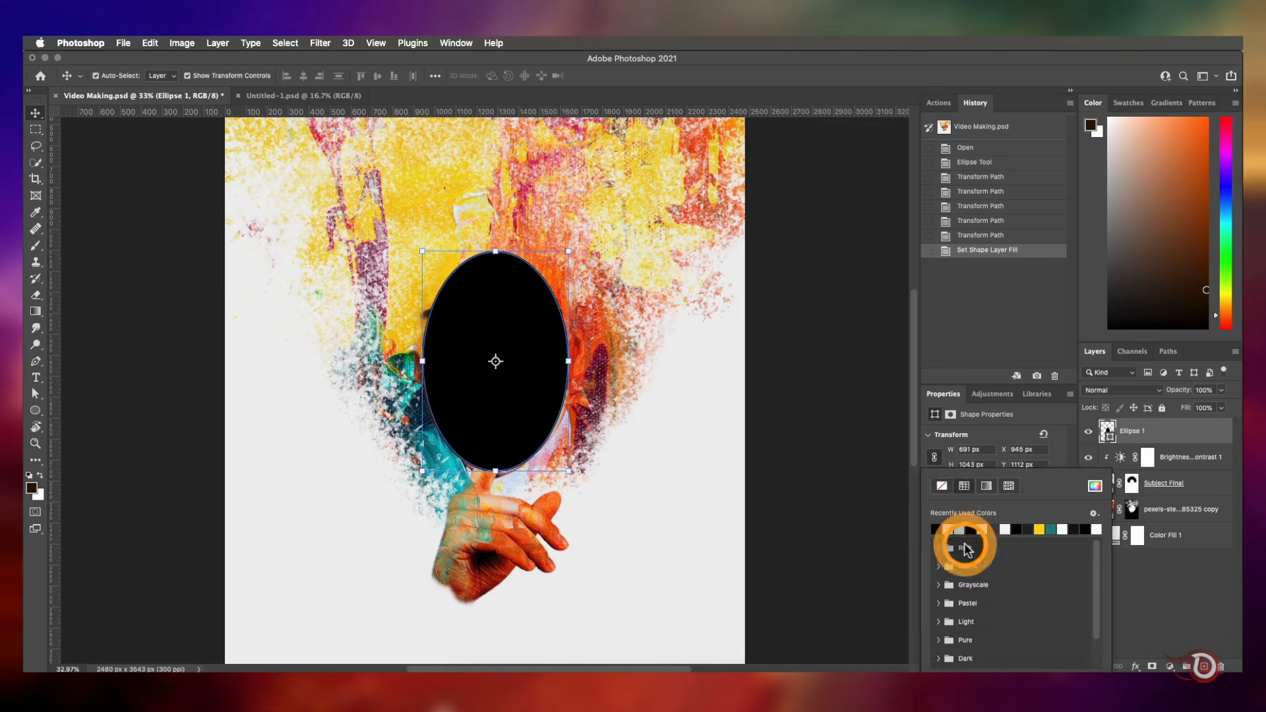
{"action": "left_click", "coordinate": [938, 487]}
{"action": "left_click", "coordinate": [1060, 465]}
Convert the ellipse to a smart object and apply a Gaussian Blur with a 132.5 px radius
{"action": "right_click", "coordinate": [1167, 428]}
{"action": "left_click", "coordinate": [1187, 291]}
{"action": "left_click", "coordinate": [211, 60]}
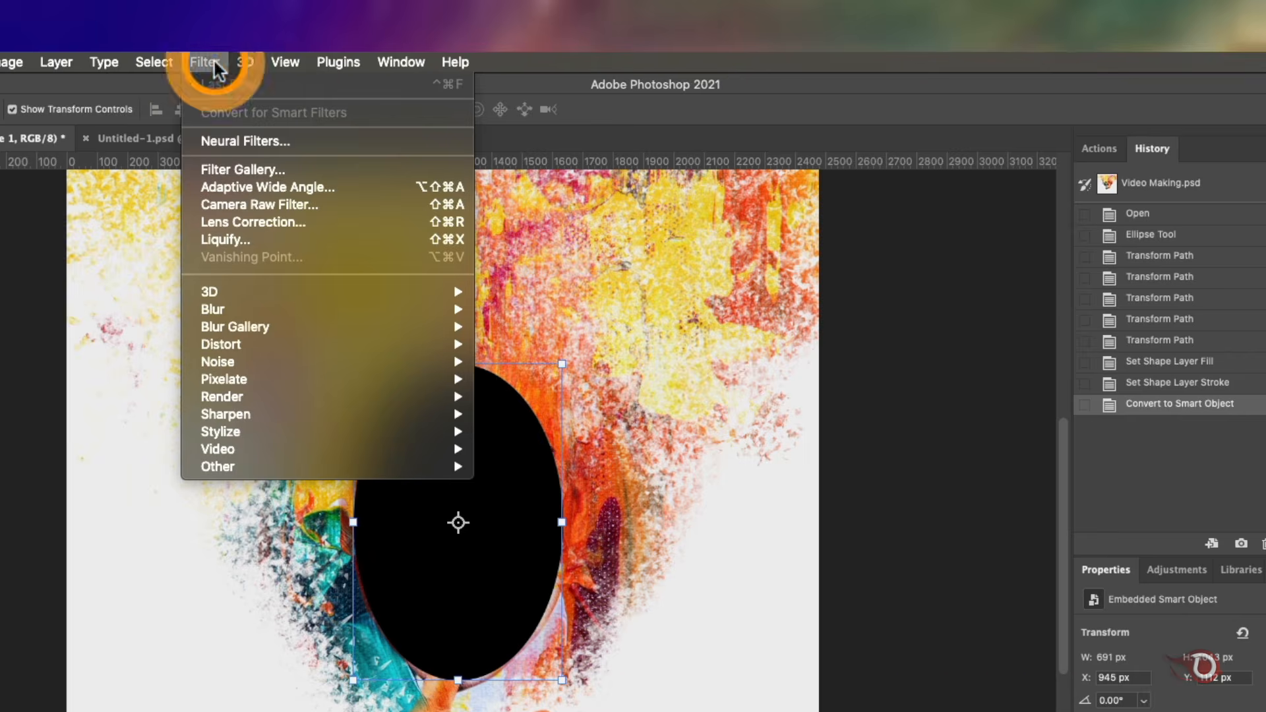
{"action": "mouse_move", "coordinate": [251, 311]}
{"action": "left_click", "coordinate": [540, 380]}
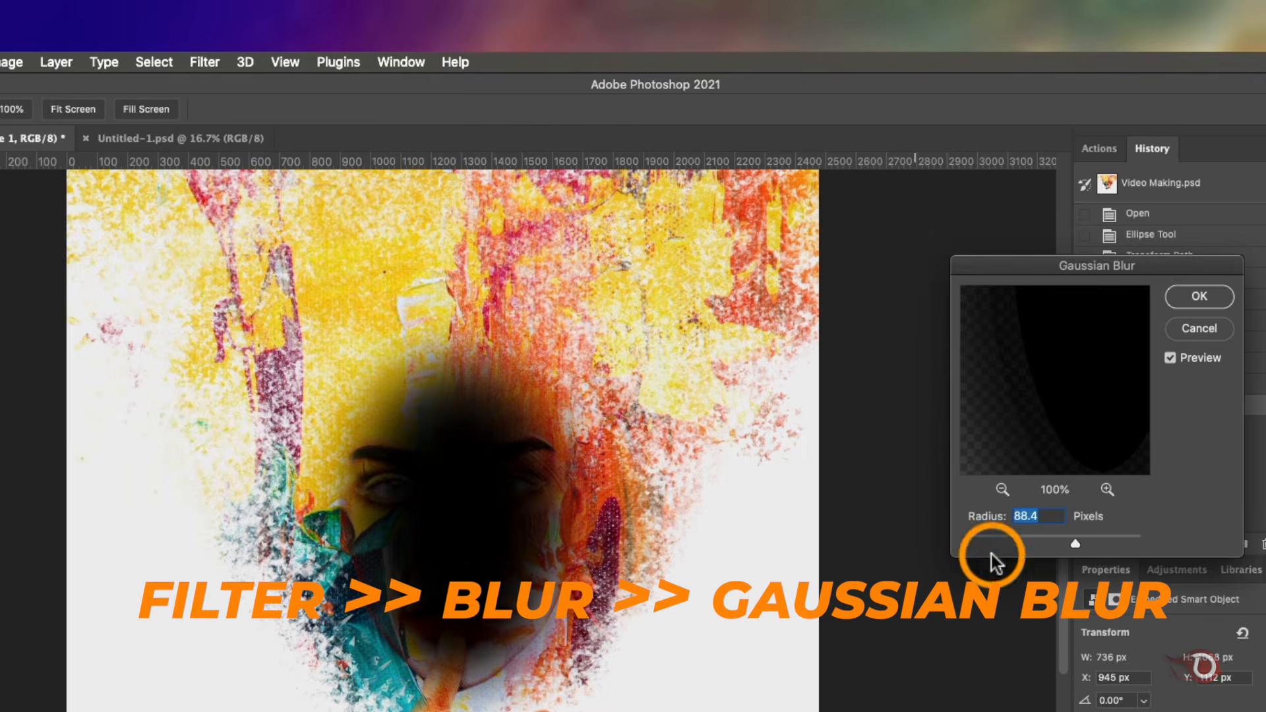
{"action": "left_click_drag", "start_coordinate": [1078, 543], "coordinate": [1089, 542]}
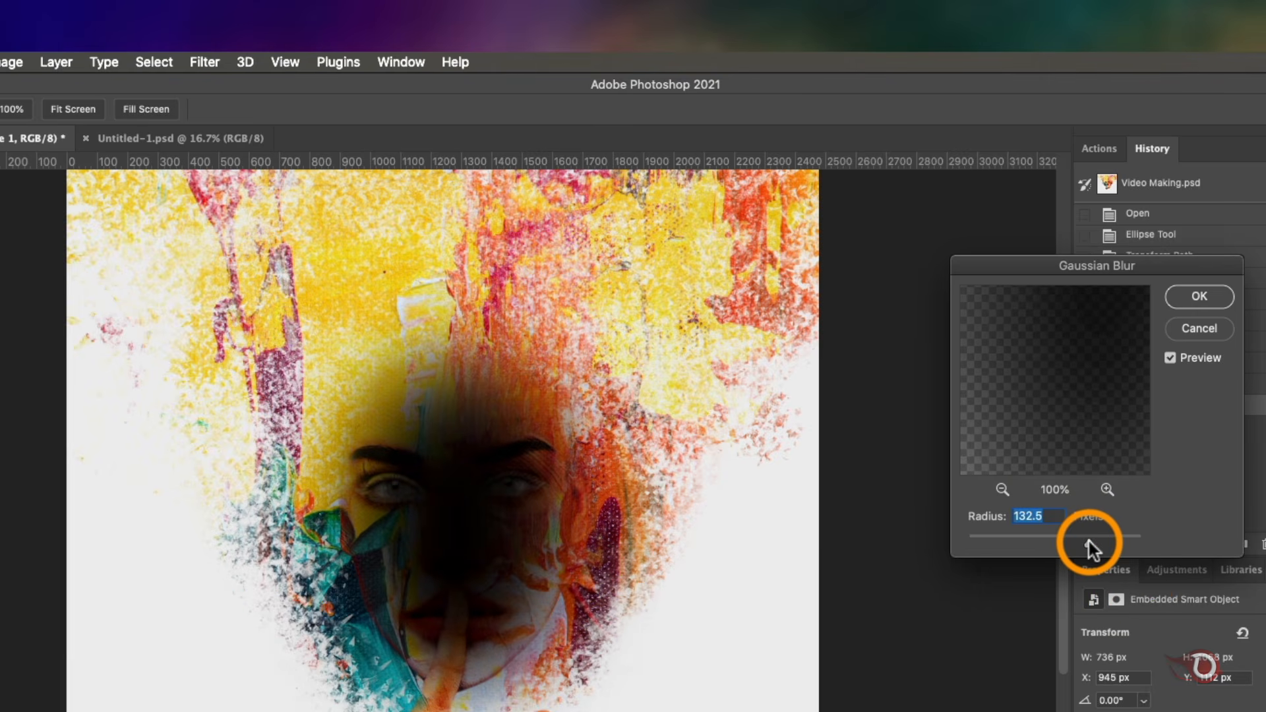
{"action": "left_click", "coordinate": [1197, 297]}
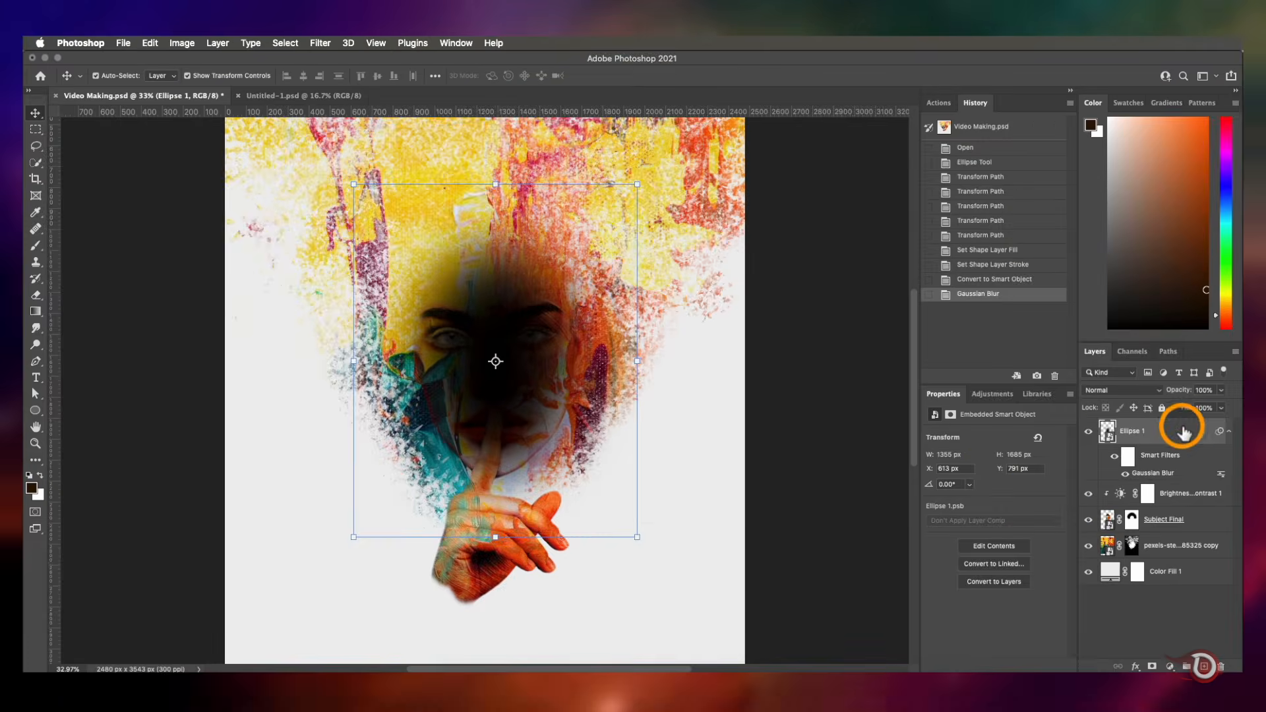
Rename the blurred ellipse layer as Back shadow and move it below Subject Final
{"action": "double_click", "coordinate": [1139, 434]}
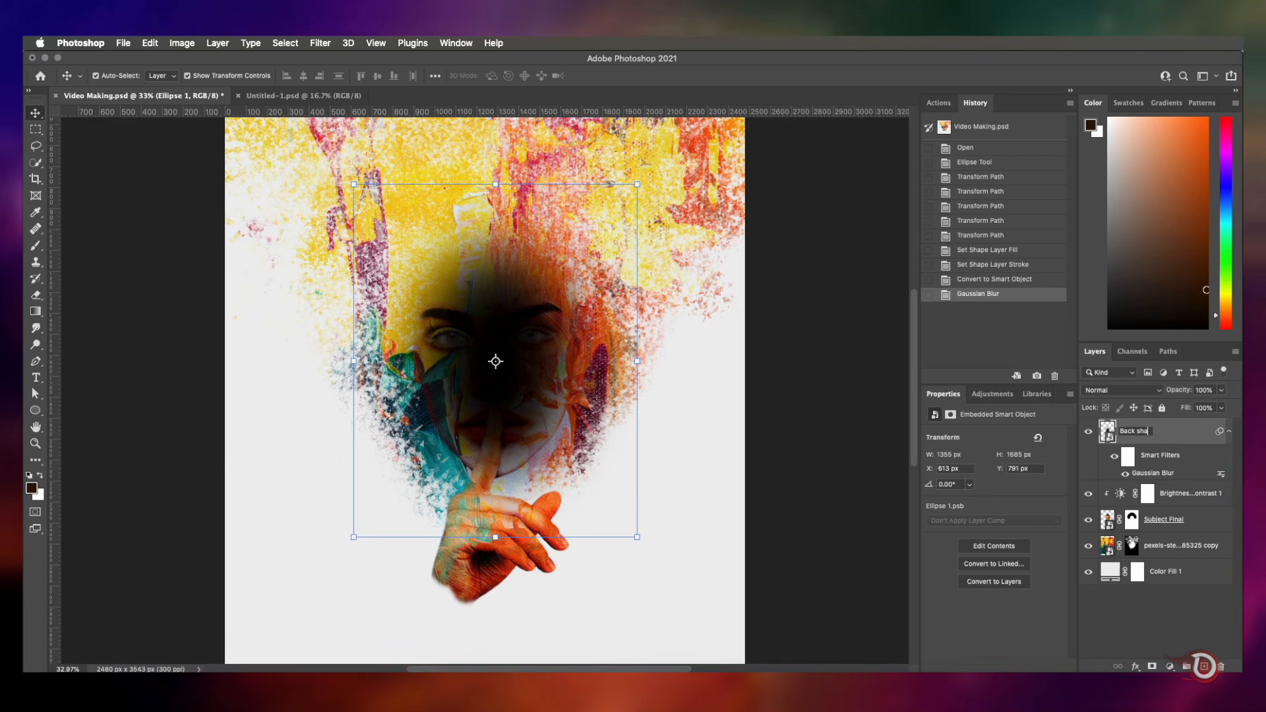
{"action": "type", "text": "Back shadow"}
{"action": "left_click_drag", "start_coordinate": [1187, 447], "coordinate": [1177, 524]}
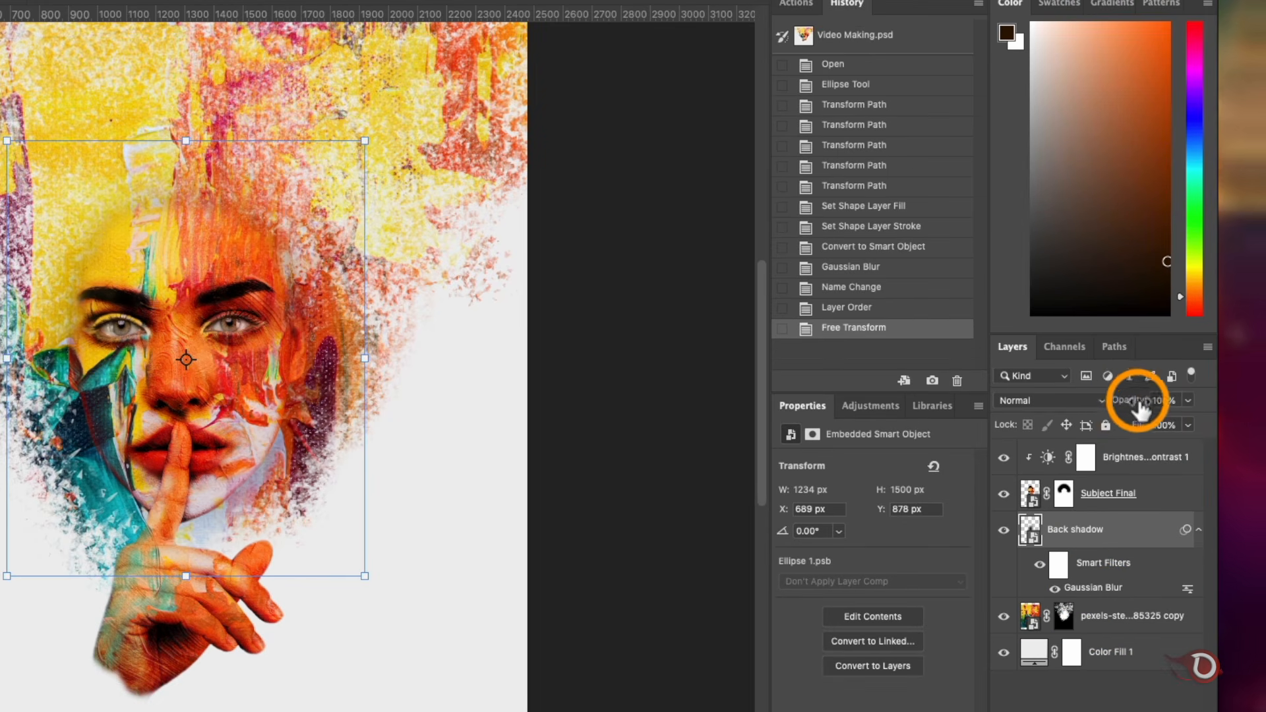
Set the Back shadow layer's opacity to 92% and add a layer mask to it
{"action": "left_click_drag", "start_coordinate": [1138, 404], "coordinate": [1133, 409]}
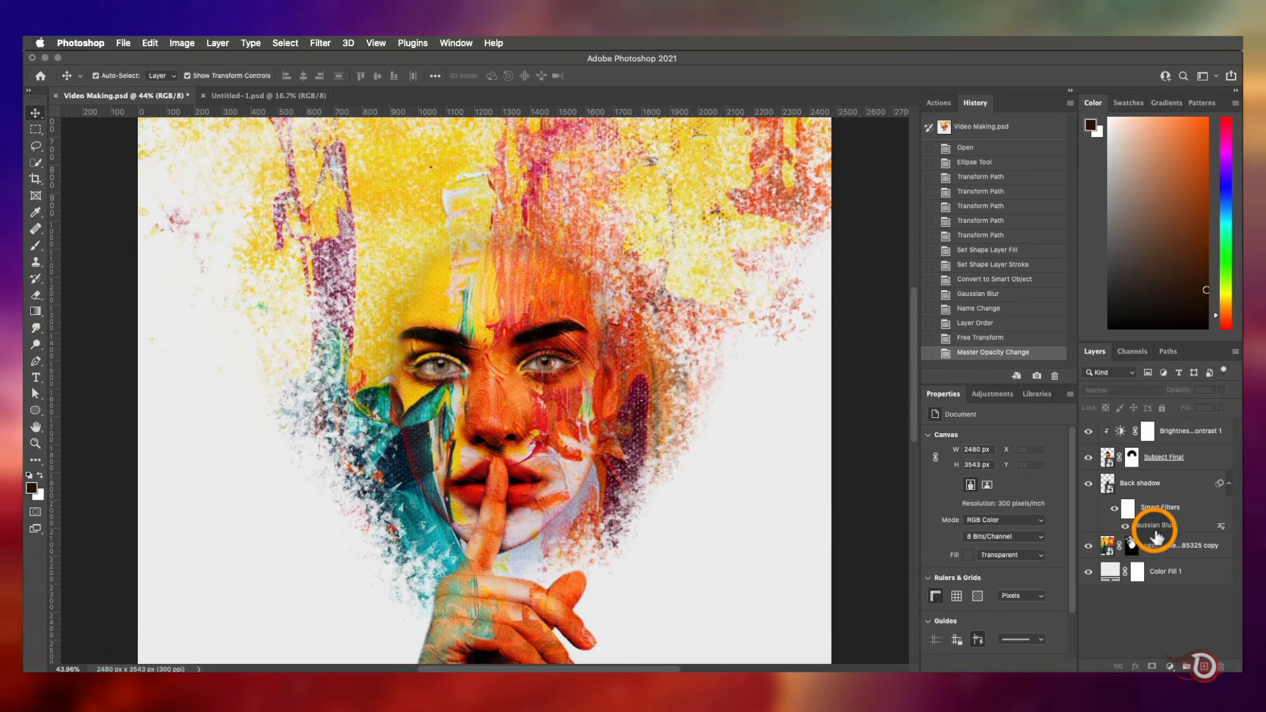
{"action": "left_click", "coordinate": [1142, 483]}
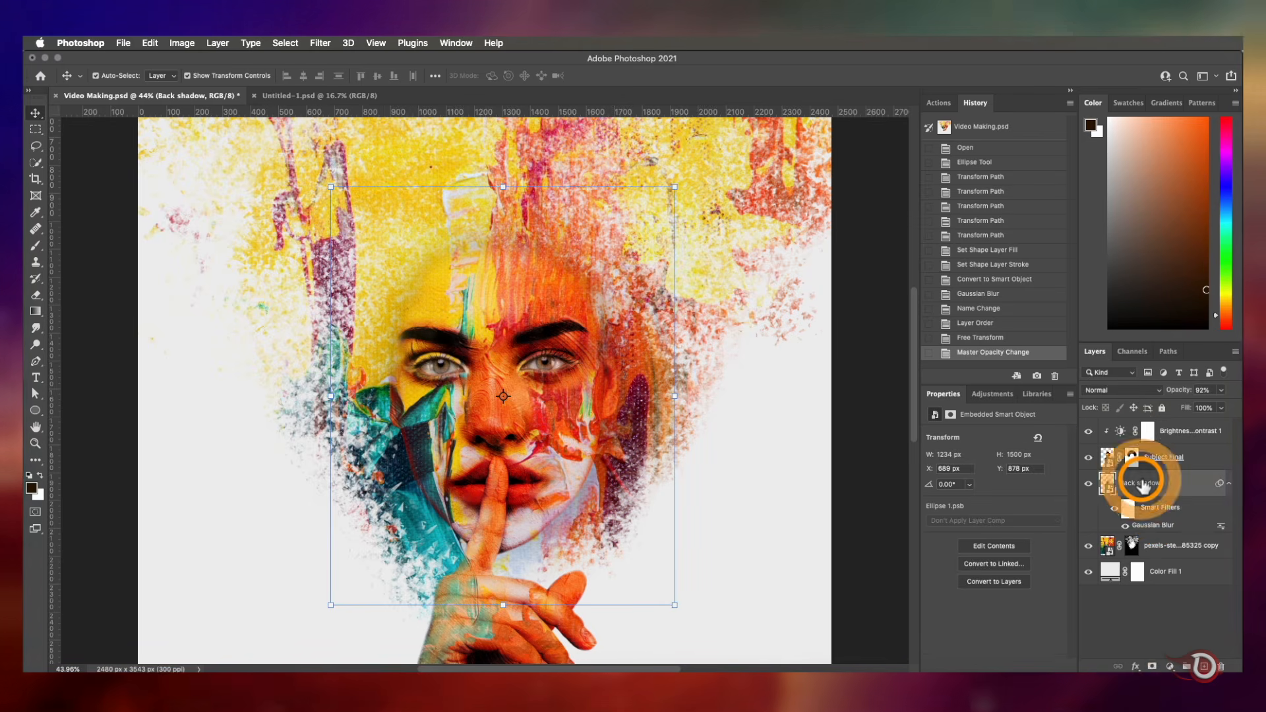
{"action": "left_click", "coordinate": [1153, 666]}
Paint black on the Back shadow mask to hide the shadow around the forehead and above the face
{"action": "key", "text": "b"}
{"action": "mouse_move", "coordinate": [418, 315]}
{"action": "left_mouse_down"}
{"action": "mouse_move", "coordinate": [431, 272]}
{"action": "mouse_move", "coordinate": [641, 300]}
{"action": "left_mouse_up"}
{"action": "left_click_drag", "start_coordinate": [617, 312], "coordinate": [627, 343]}
{"action": "mouse_move", "coordinate": [500, 238]}
{"action": "left_mouse_down"}
{"action": "mouse_move", "coordinate": [379, 347]}
{"action": "mouse_move", "coordinate": [376, 419]}
{"action": "left_mouse_up"}
{"action": "mouse_move", "coordinate": [425, 298]}
{"action": "left_mouse_down"}
{"action": "mouse_move", "coordinate": [500, 240]}
{"action": "mouse_move", "coordinate": [553, 249]}
{"action": "mouse_move", "coordinate": [657, 224]}
{"action": "left_mouse_up"}
{"action": "left_click", "coordinate": [36, 117]}
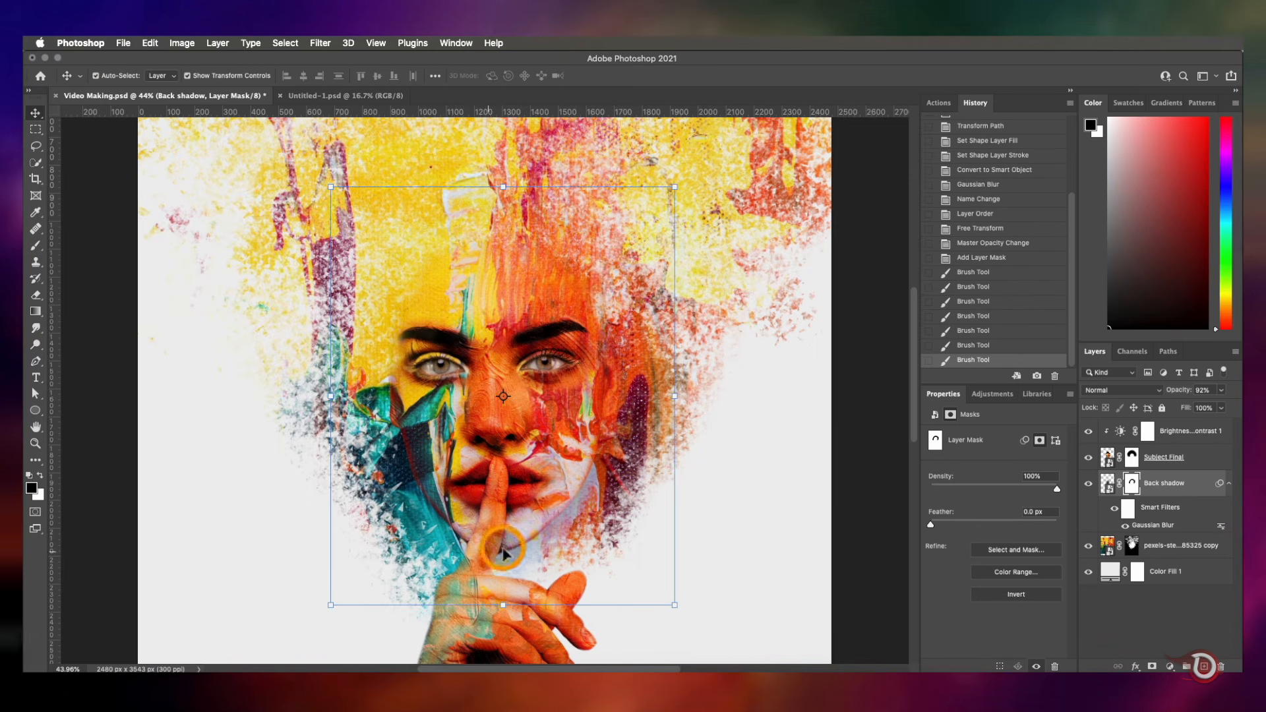
Compare the image with and without Back shadow, and set its Gaussian Blur radius to 47.2 px
{"action": "left_click", "coordinate": [1089, 485]}
{"action": "left_click", "coordinate": [1089, 484]}
{"action": "left_click", "coordinate": [1088, 484]}
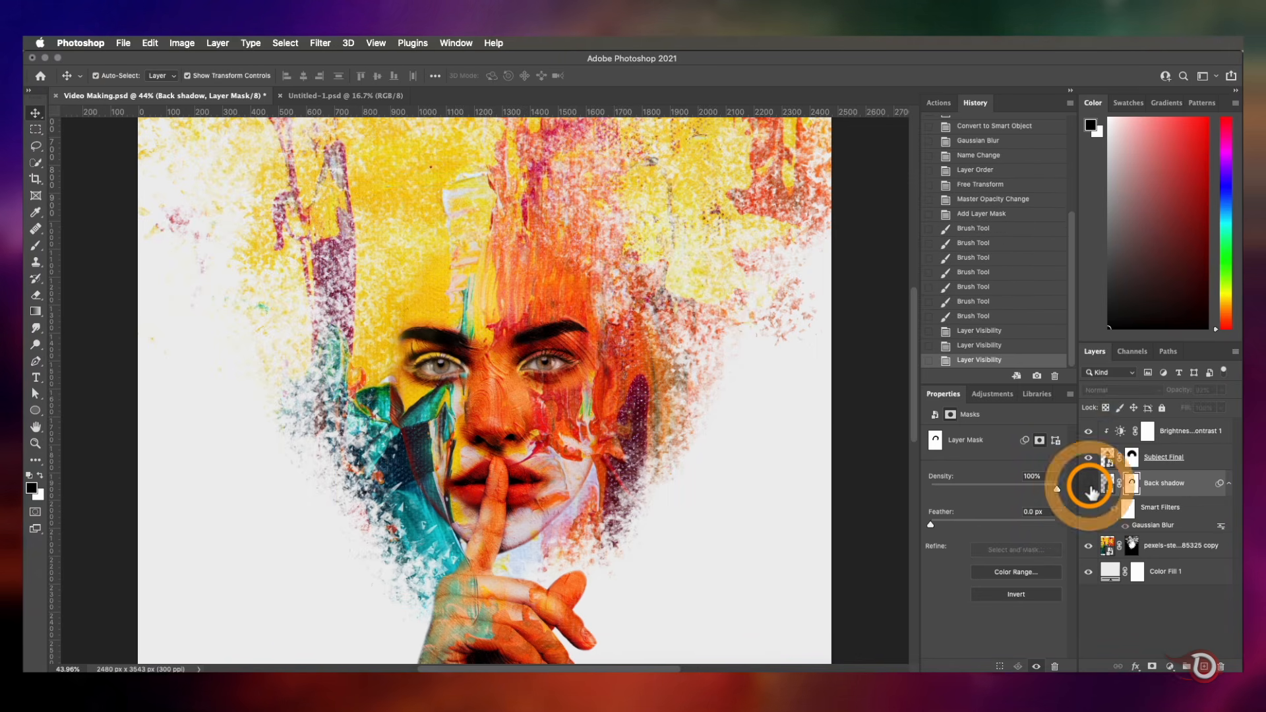
{"action": "left_click", "coordinate": [1089, 485]}
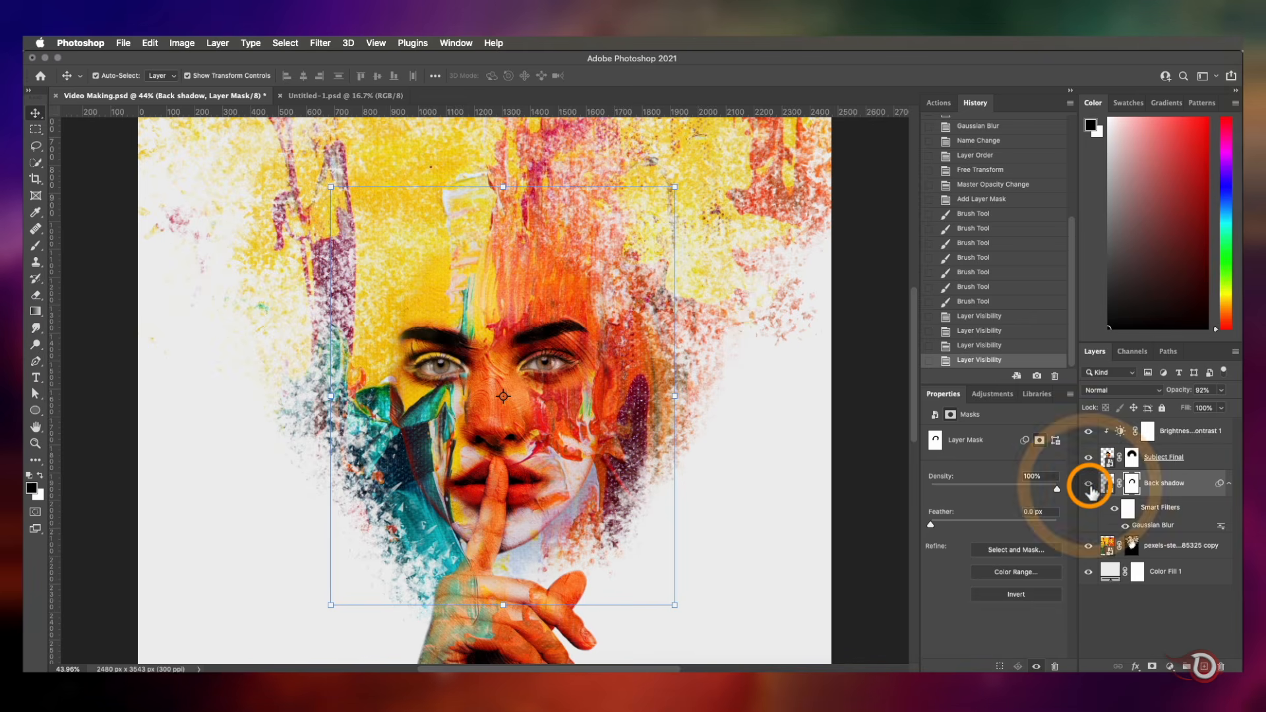
{"action": "double_click", "coordinate": [1135, 525]}
{"action": "left_click_drag", "start_coordinate": [932, 380], "coordinate": [911, 374]}
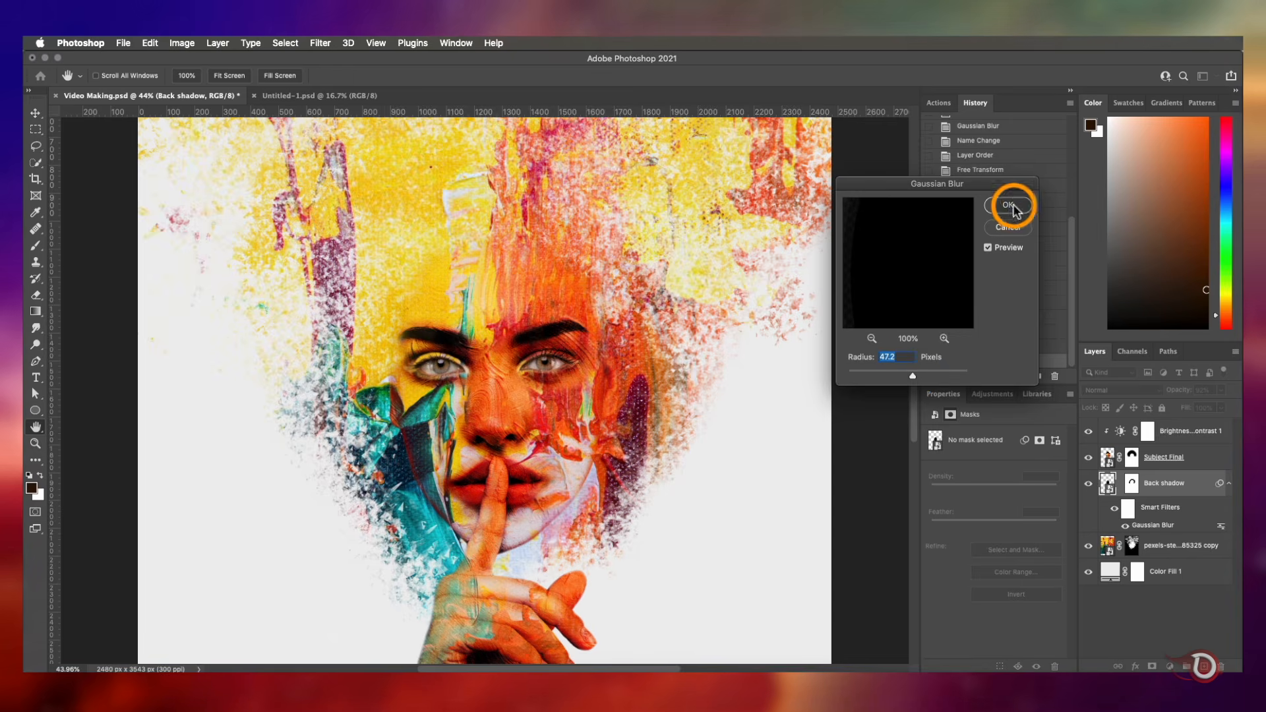
Draw a rectangle about 2492 × 1630 px over the lower canvas, filled with the sampled background colour and without a stroke
{"action": "left_click", "coordinate": [36, 410]}
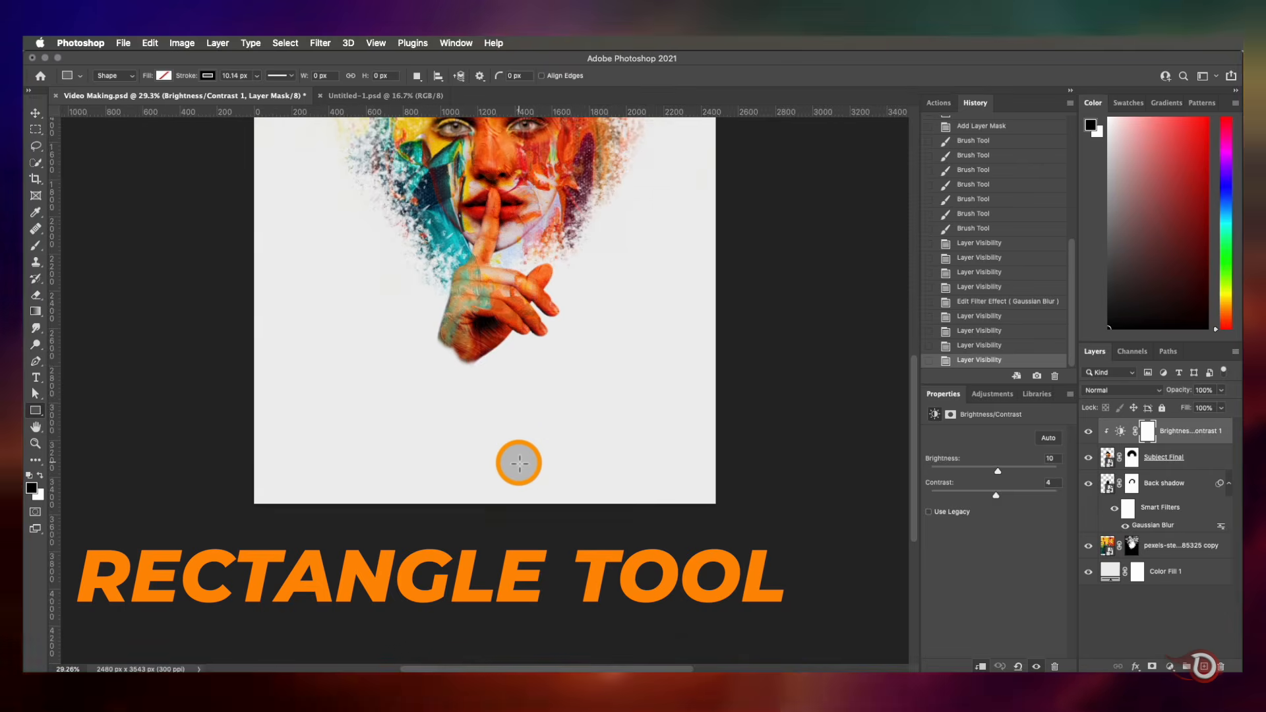
{"action": "left_click_drag", "start_coordinate": [252, 345], "coordinate": [715, 649]}
{"action": "left_click", "coordinate": [163, 76]}
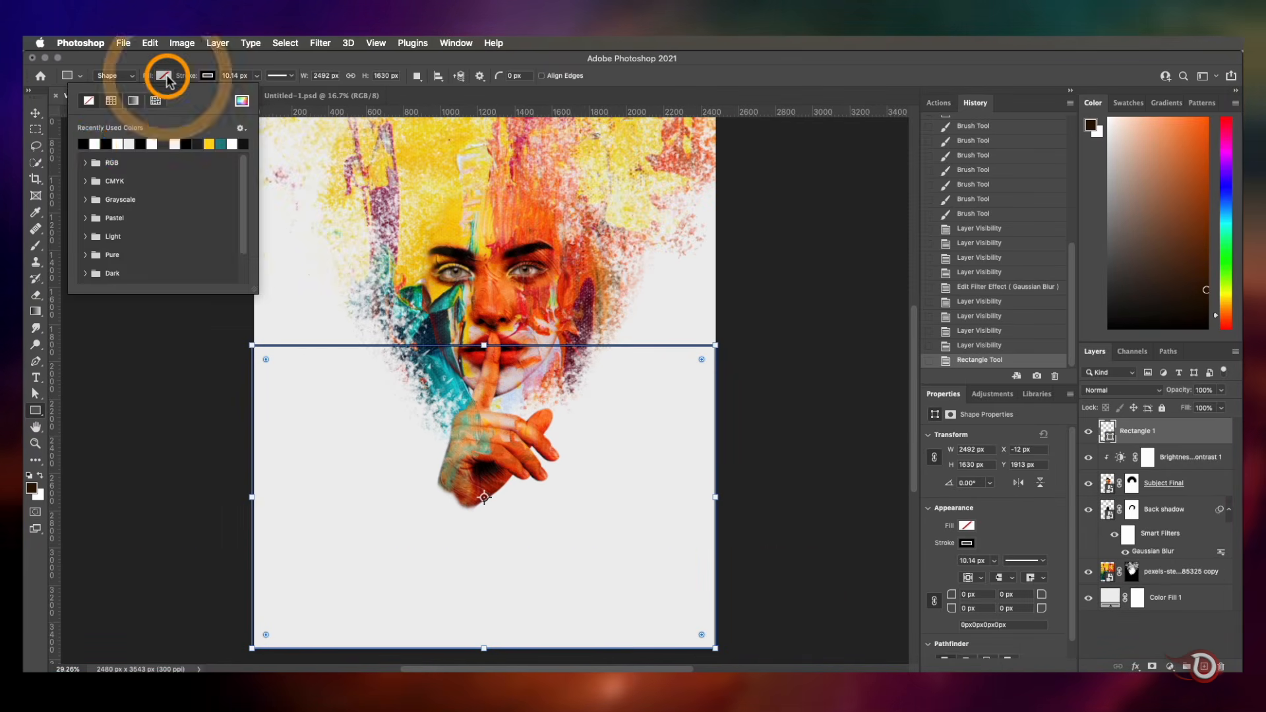
{"action": "left_click", "coordinate": [242, 100]}
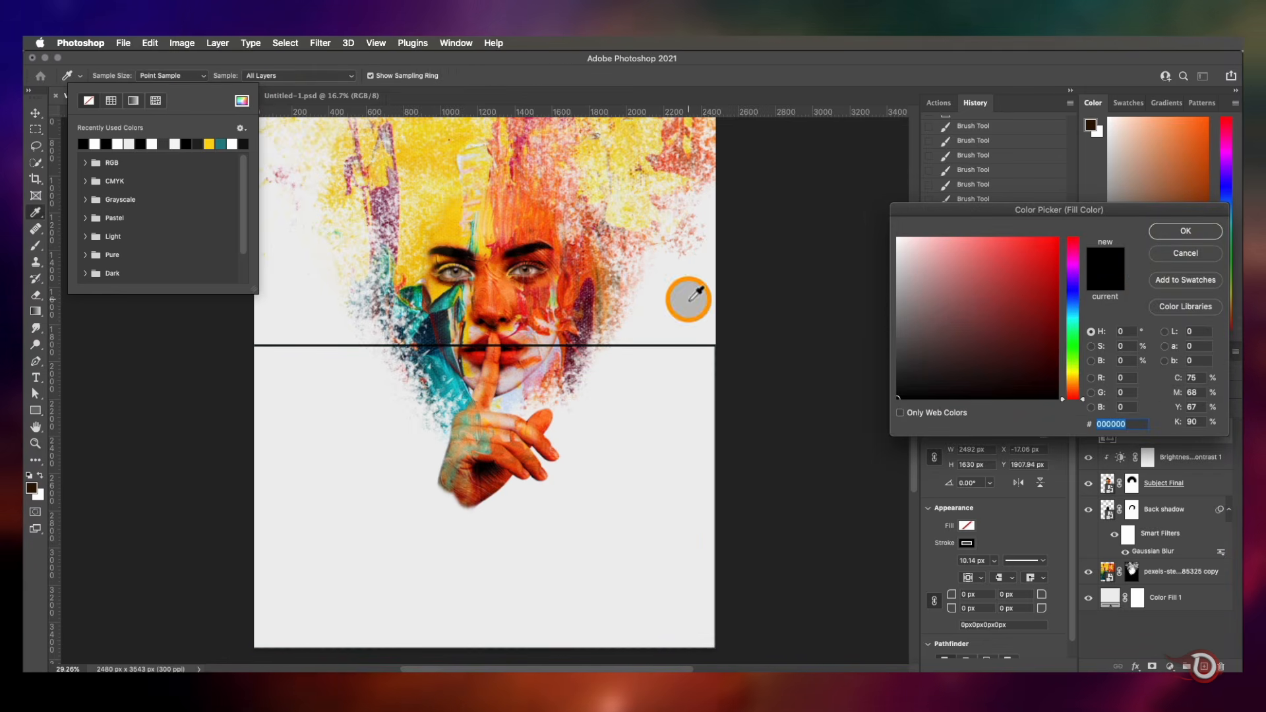
{"action": "left_click", "coordinate": [692, 301]}
{"action": "left_click", "coordinate": [1196, 234]}
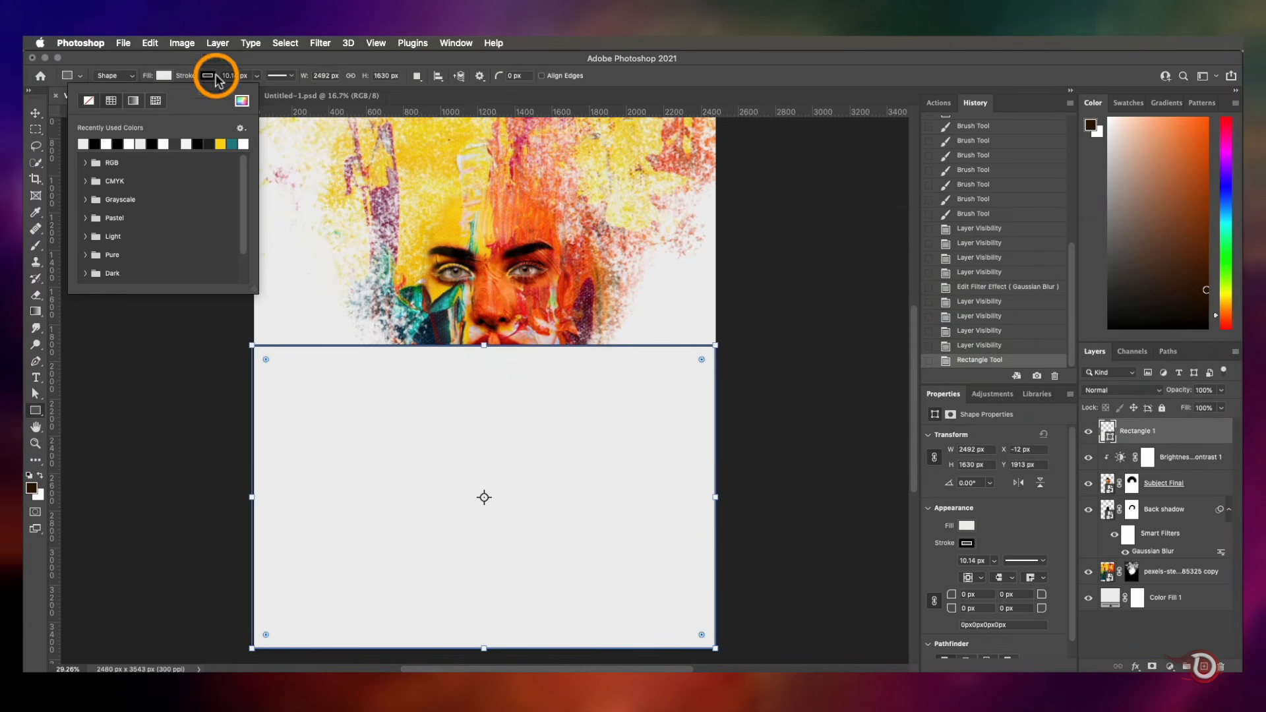
{"action": "left_click", "coordinate": [216, 76]}
{"action": "left_click", "coordinate": [138, 100]}
{"action": "left_click", "coordinate": [37, 112]}
{"action": "left_click", "coordinate": [808, 390]}
Move Rectangle 1 directly below Subject Final and raise its upper edge until the rectangle is about 1794 px high
{"action": "scroll", "coordinate": [559, 390], "scroll_direction": "up", "scroll_amount": 3}
{"action": "scroll", "coordinate": [559, 390], "scroll_direction": "down", "scroll_amount": 4}
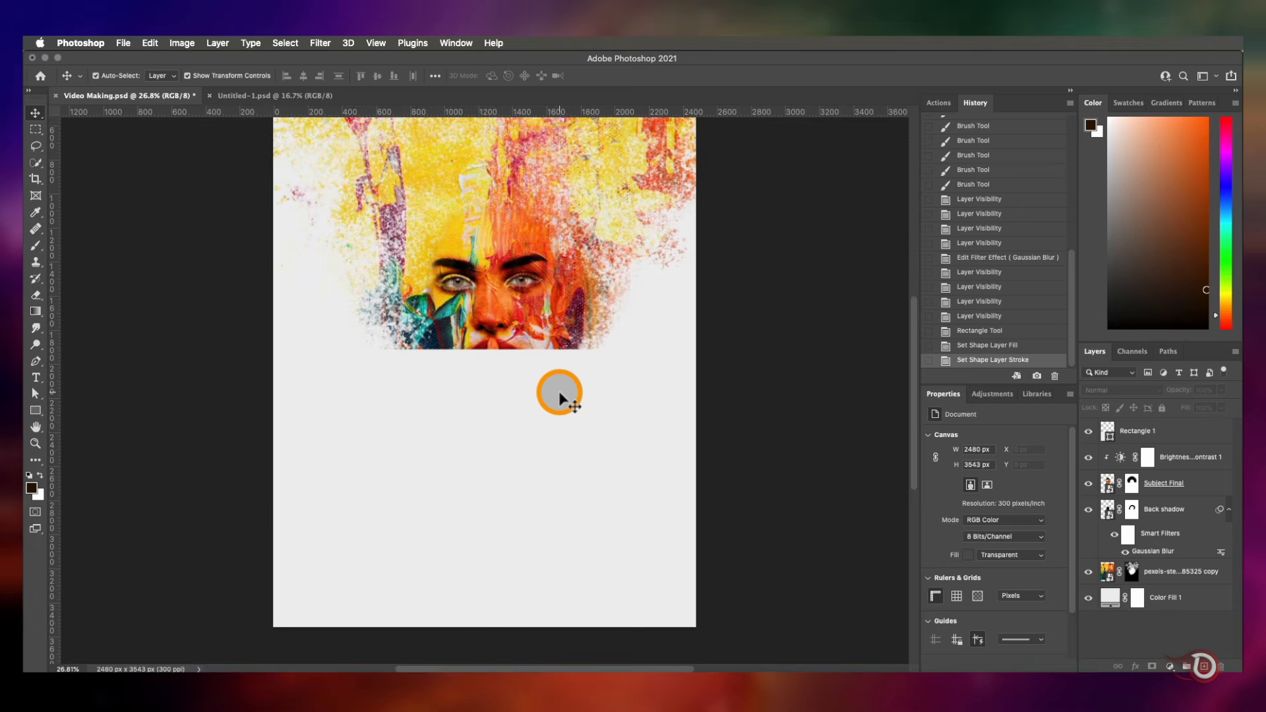
{"action": "scroll", "coordinate": [559, 390], "scroll_direction": "up", "scroll_amount": 2}
{"action": "left_click", "coordinate": [539, 393]}
{"action": "mouse_move", "coordinate": [484, 346]}
{"action": "left_mouse_down"}
{"action": "mouse_move", "coordinate": [472, 404]}
{"action": "mouse_move", "coordinate": [485, 333]}
{"action": "left_mouse_up"}
{"action": "left_click", "coordinate": [783, 402]}
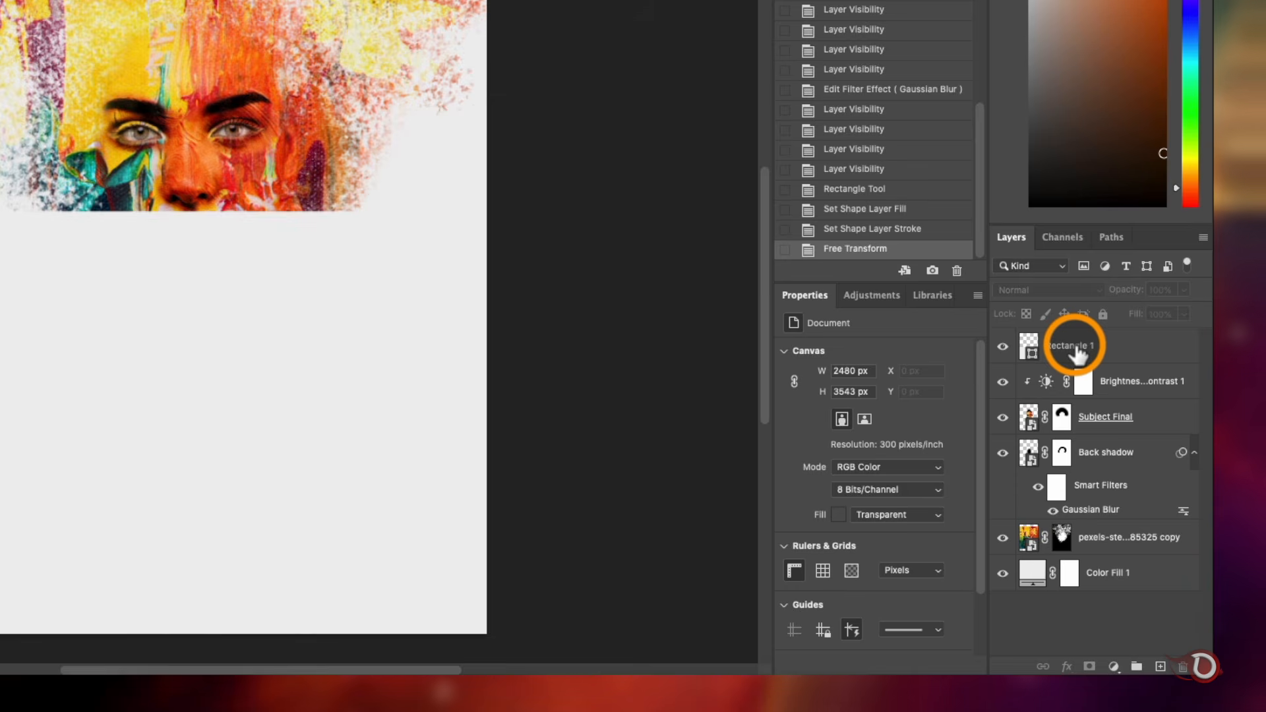
{"action": "left_click_drag", "start_coordinate": [1077, 354], "coordinate": [1057, 441]}
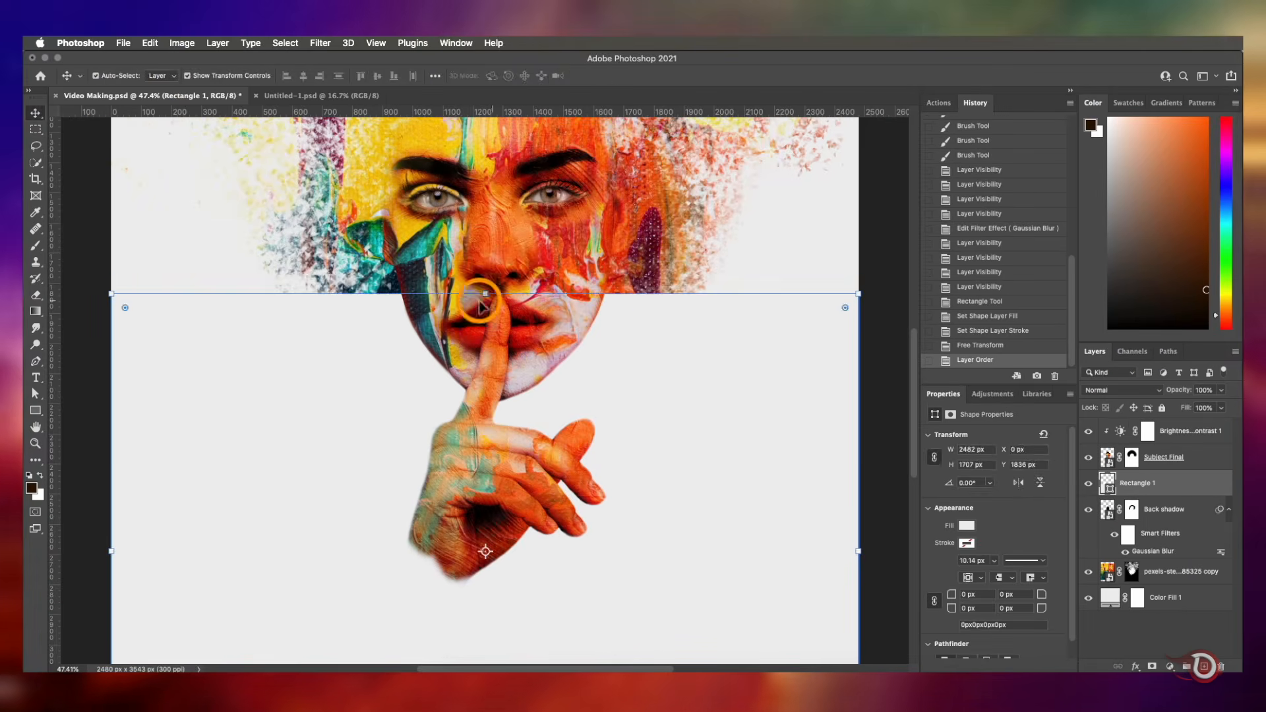
{"action": "left_click_drag", "start_coordinate": [485, 294], "coordinate": [486, 264]}
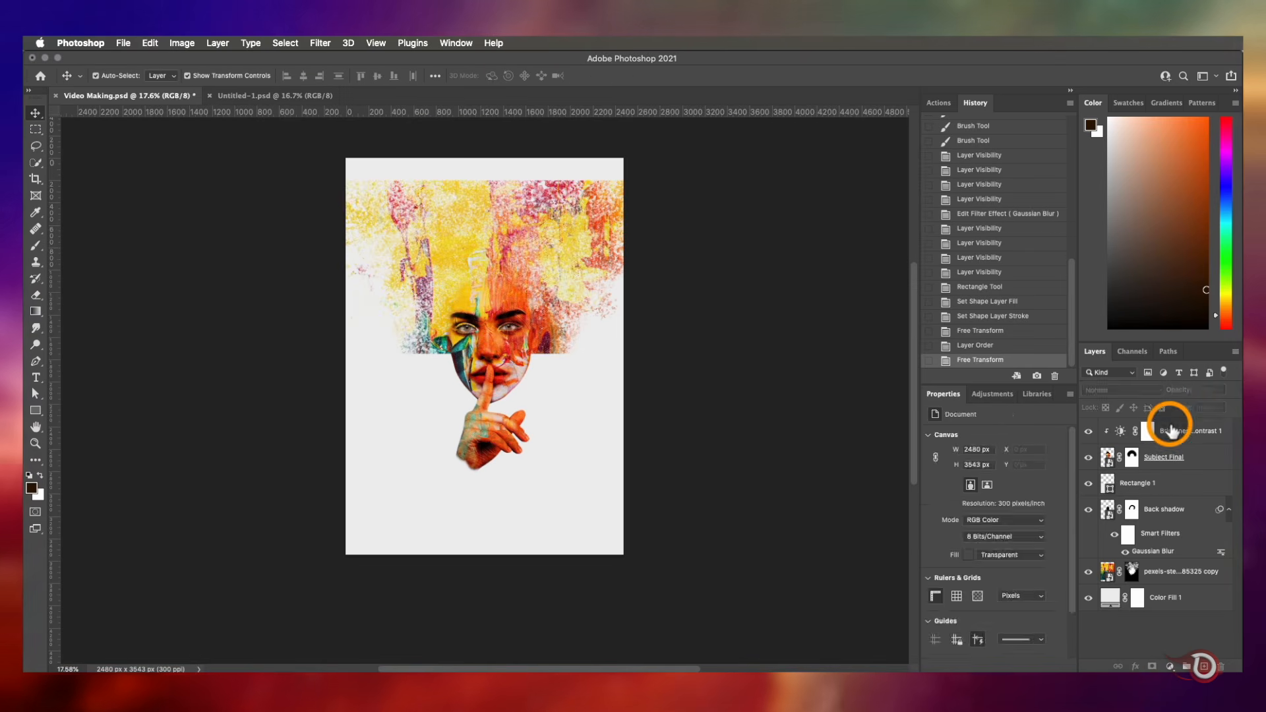
Nudge all layers above Color Fill 1 up about 50 px and fade the wrist's cut edge on the Subject Final mask
{"action": "left_click", "coordinate": [1171, 429]}
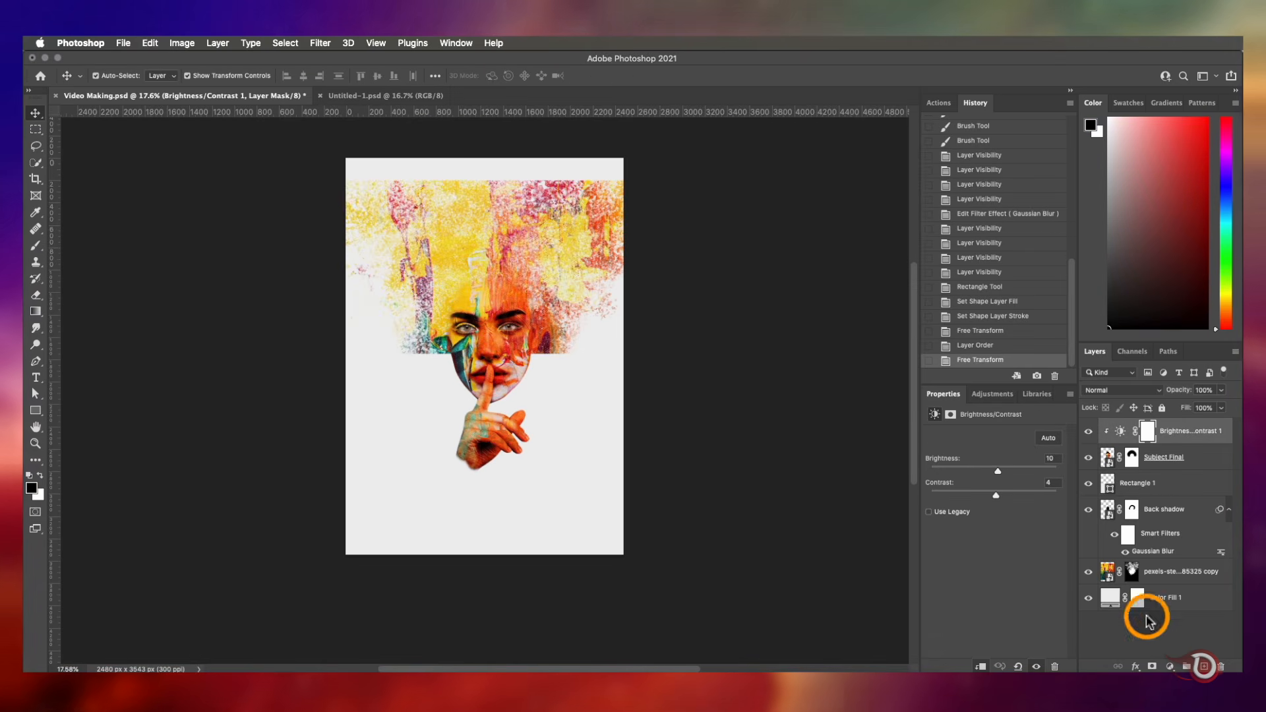
{"action": "left_click", "coordinate": [1173, 567], "text": "shift"}
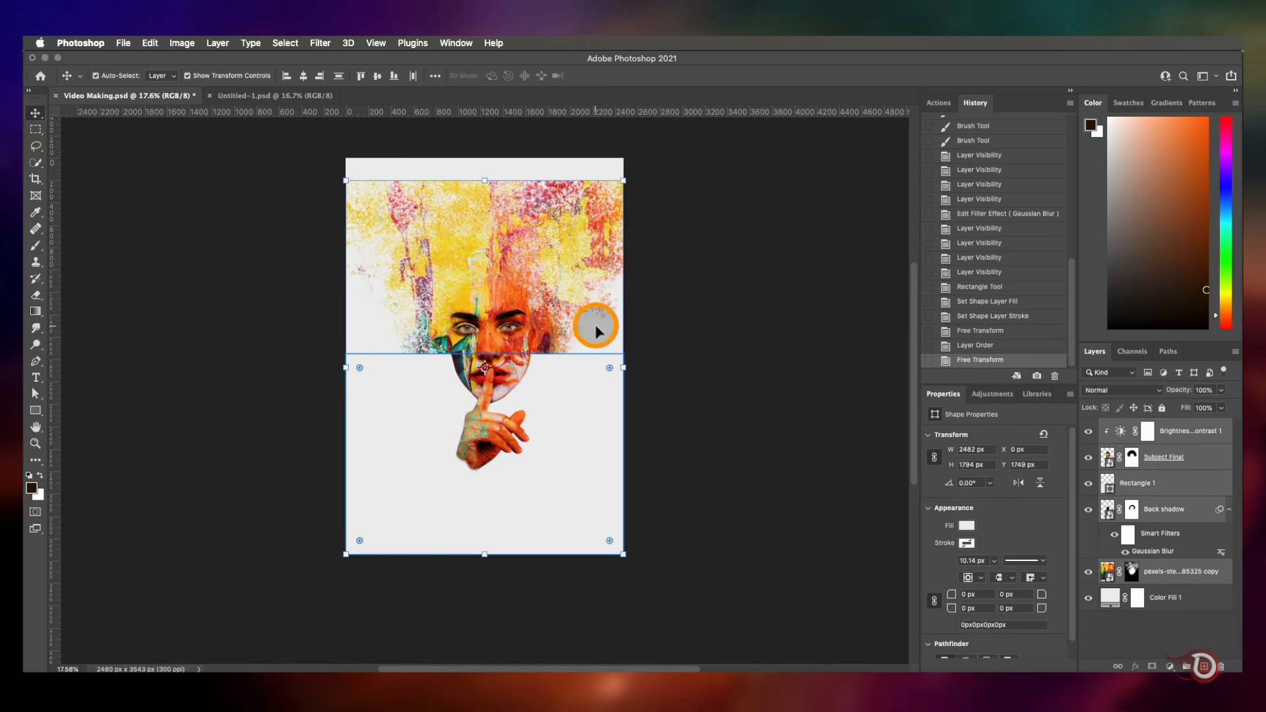
{"action": "key", "text": "shift+Up"}
{"action": "key", "text": "shift+Up"}
{"action": "key", "text": "shift+Up"}
{"action": "key", "text": "shift+Up"}
{"action": "key", "text": "shift+Up"}
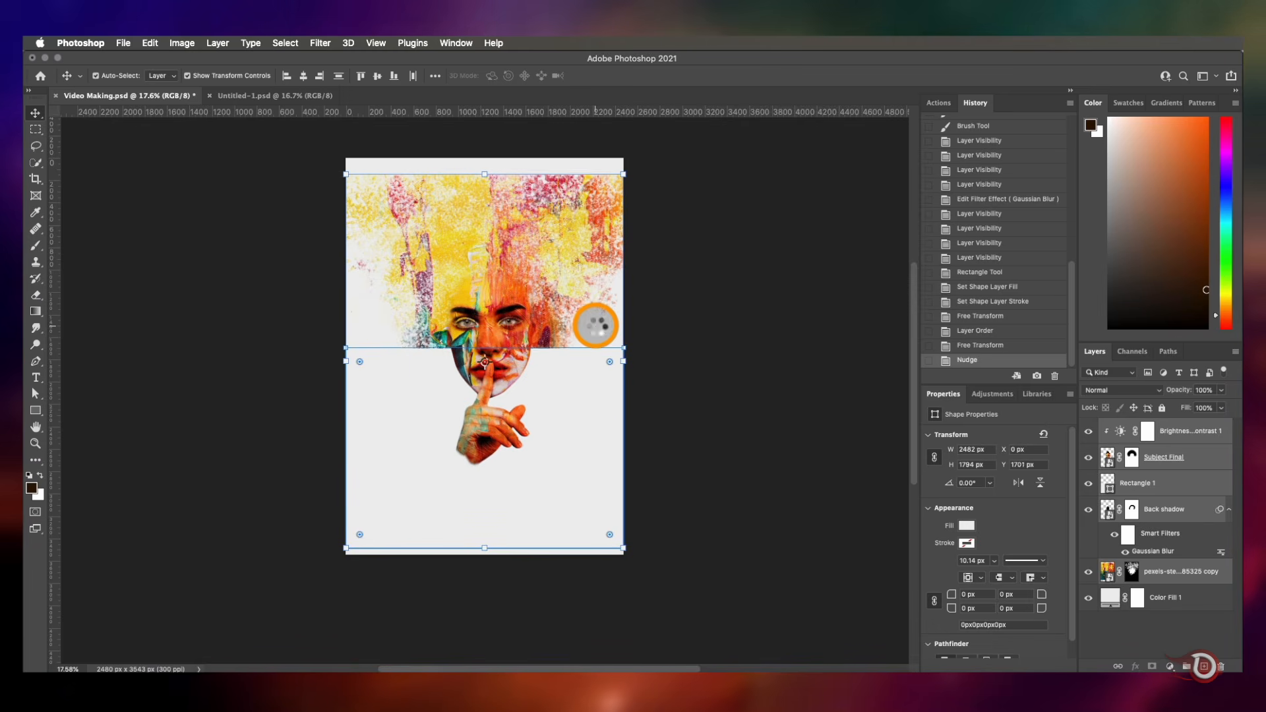
{"action": "left_click_drag", "start_coordinate": [517, 381], "coordinate": [514, 373]}
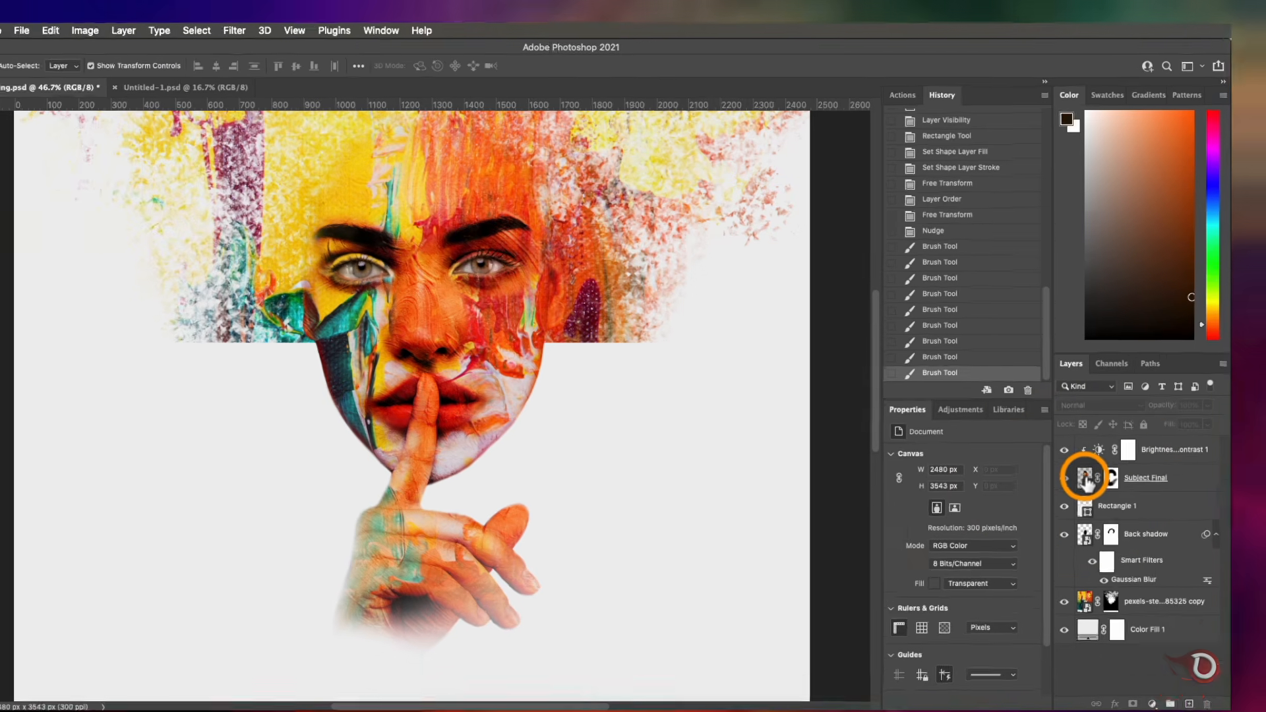
Open the layer style of Subject Final, enable a Drop Shadow and show its settings
{"action": "left_click", "coordinate": [1084, 480]}
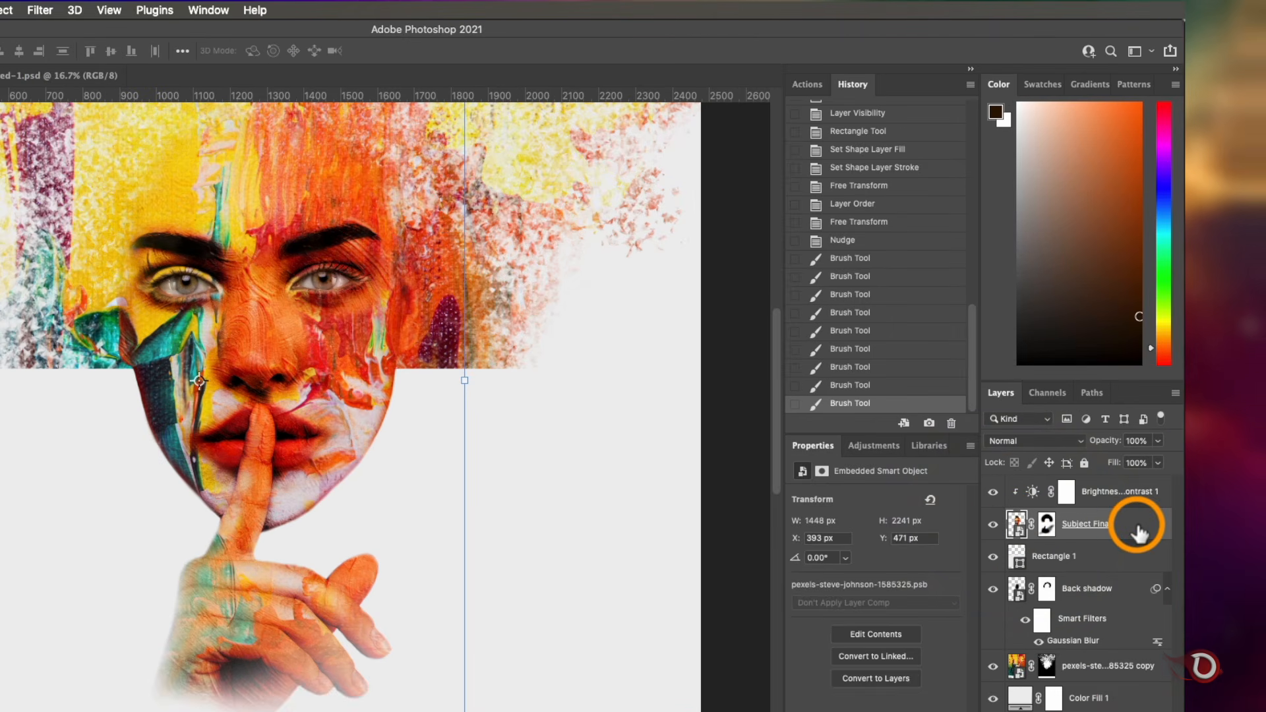
{"action": "double_click", "coordinate": [1139, 533]}
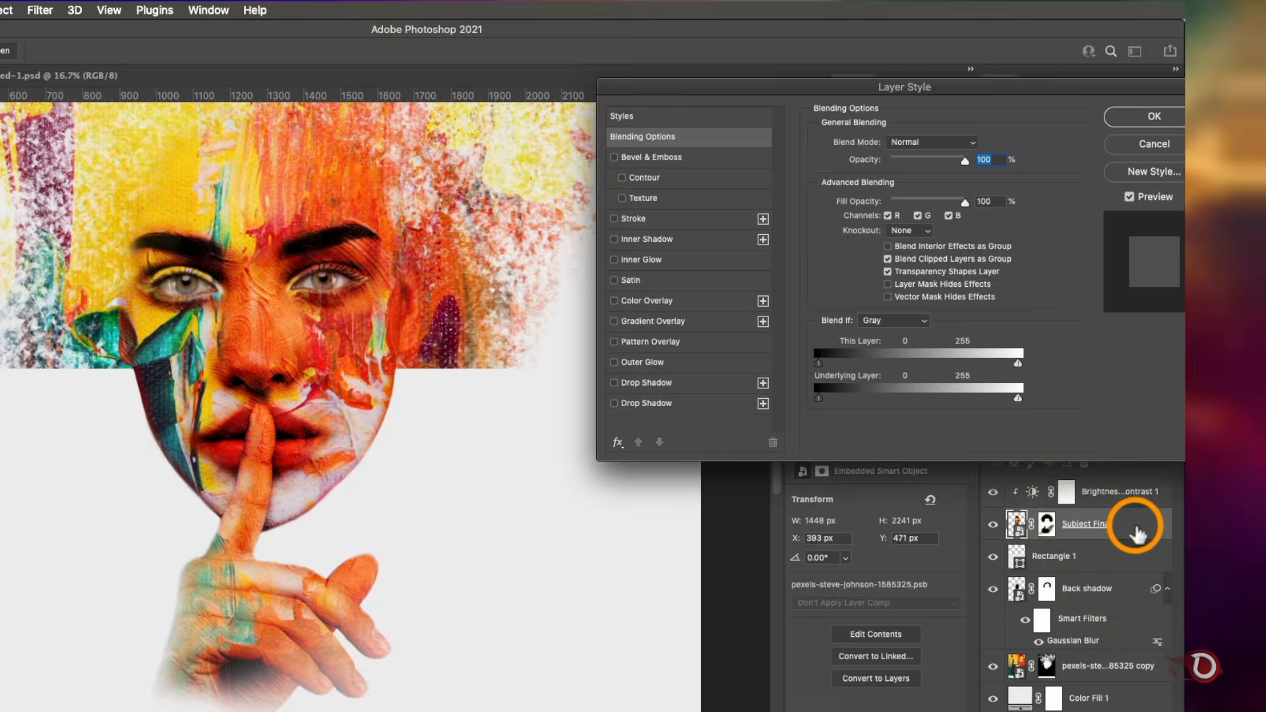
{"action": "left_click", "coordinate": [614, 383]}
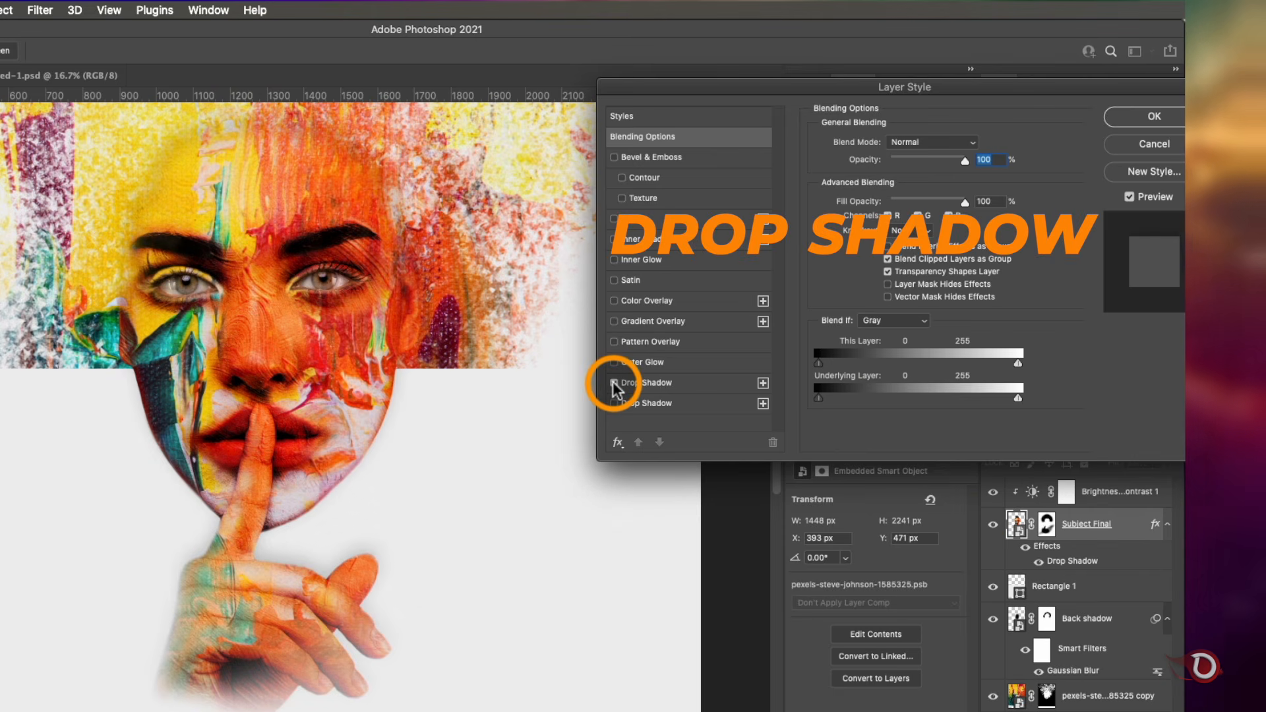
{"action": "left_click", "coordinate": [692, 382]}
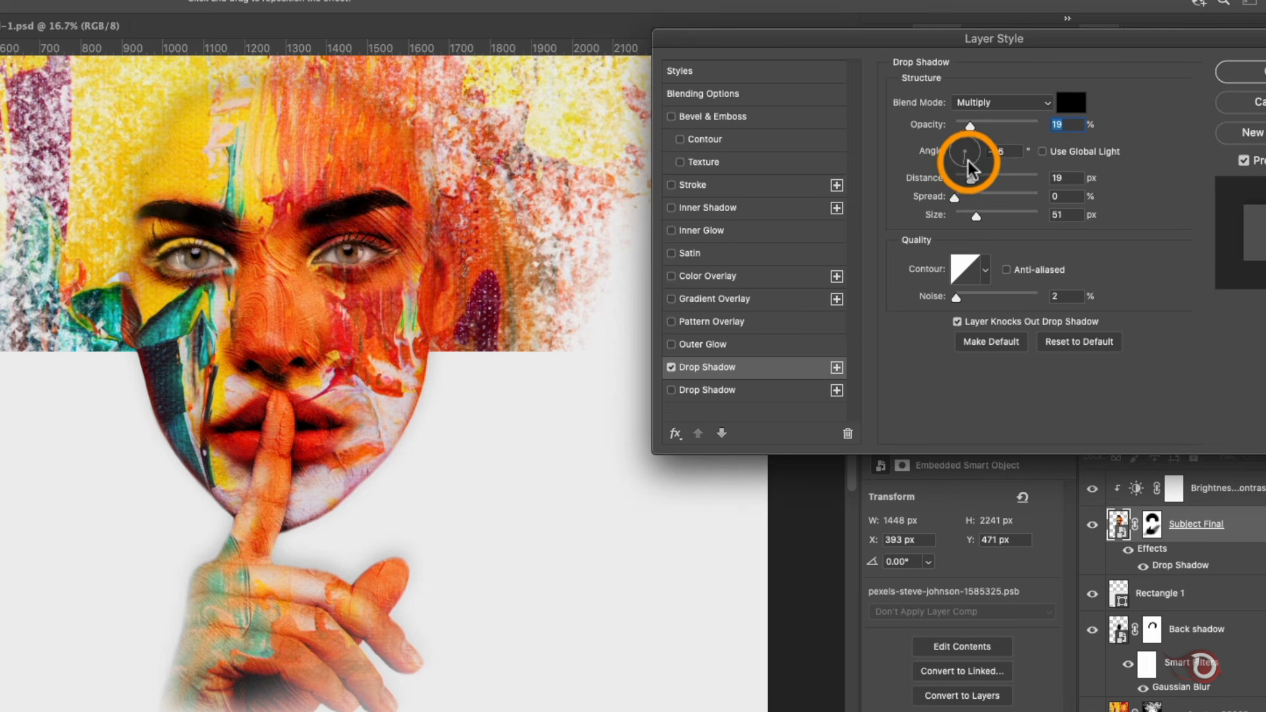
Set the Drop Shadow to 16% opacity, 82° angle, 23 px distance and 29 px size, and apply it
{"action": "left_click_drag", "start_coordinate": [968, 160], "coordinate": [974, 179]}
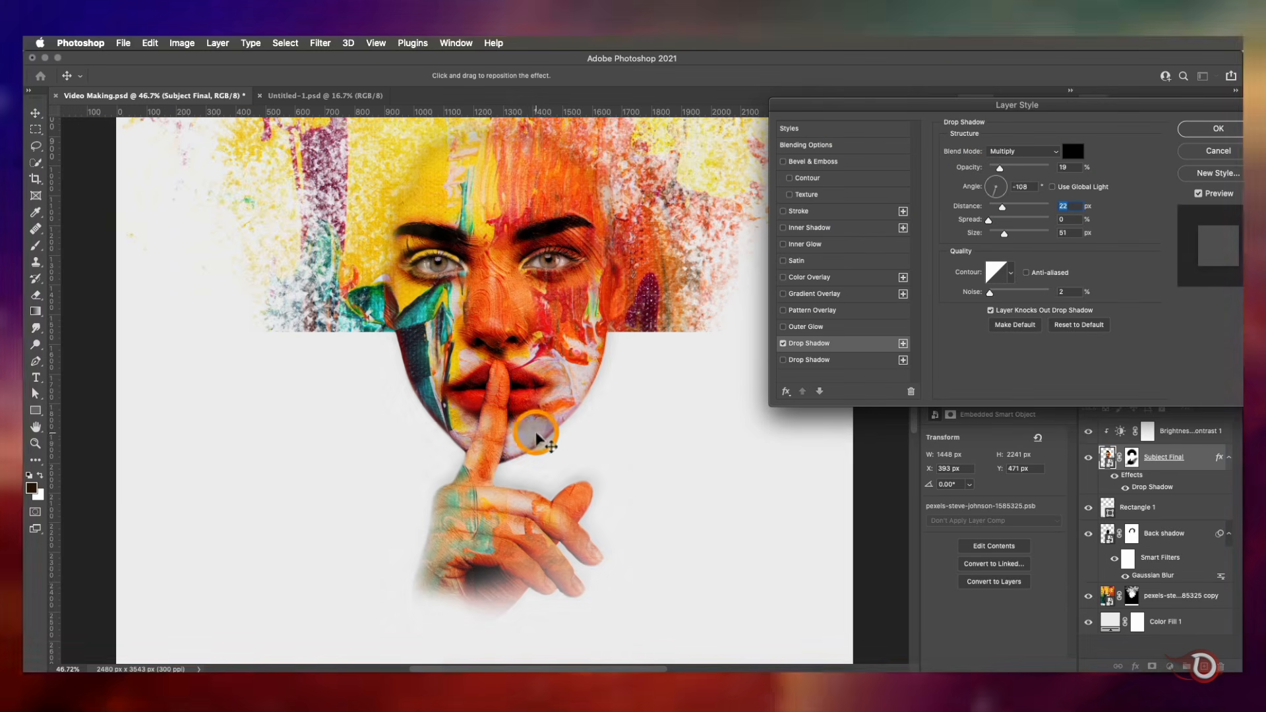
{"action": "mouse_move", "coordinate": [537, 439]}
{"action": "left_mouse_down"}
{"action": "mouse_move", "coordinate": [561, 420]}
{"action": "mouse_move", "coordinate": [537, 437]}
{"action": "left_mouse_up"}
{"action": "left_click_drag", "start_coordinate": [1004, 234], "coordinate": [999, 234]}
{"action": "left_click_drag", "start_coordinate": [533, 435], "coordinate": [522, 443]}
{"action": "left_click_drag", "start_coordinate": [1025, 168], "coordinate": [995, 169]}
{"action": "left_click_drag", "start_coordinate": [534, 433], "coordinate": [534, 430]}
{"action": "left_click_drag", "start_coordinate": [996, 170], "coordinate": [999, 170]}
{"action": "left_click_drag", "start_coordinate": [537, 453], "coordinate": [578, 476]}
{"action": "scroll", "coordinate": [630, 347], "scroll_direction": "up", "scroll_amount": 5}
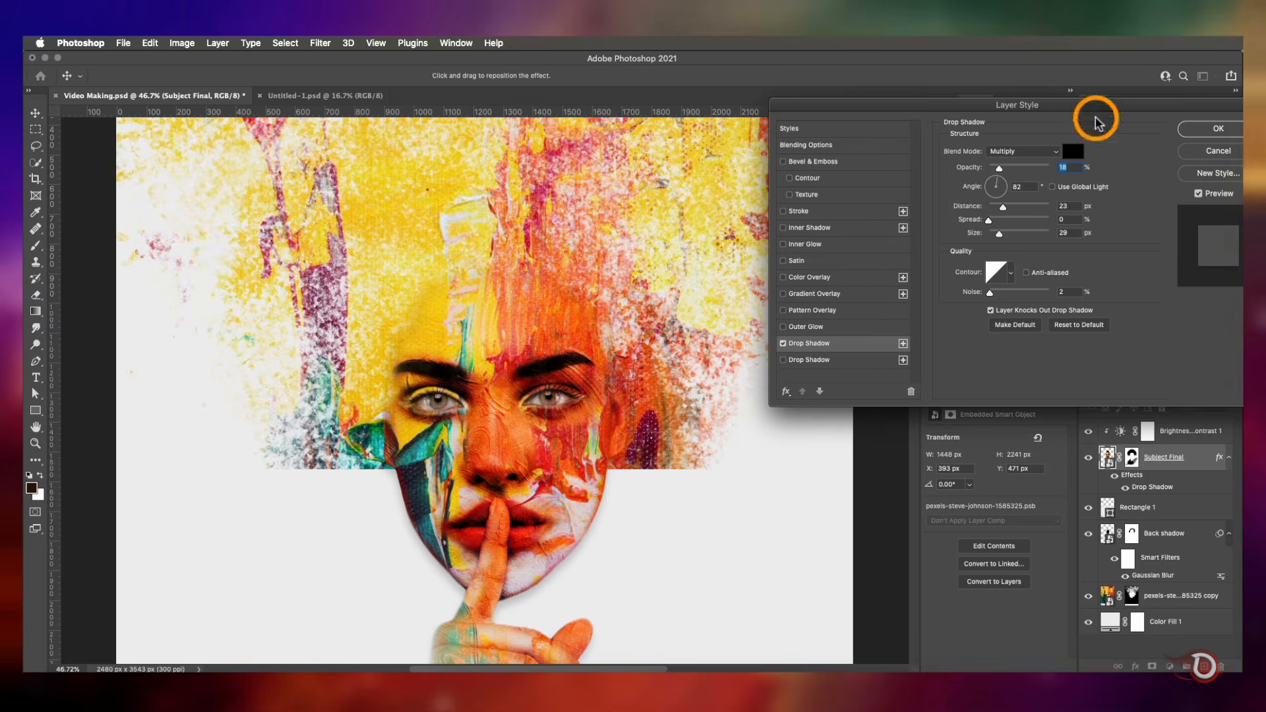
{"action": "left_click", "coordinate": [1213, 129]}
Compare the face with and without Subject Final's Drop Shadow effect
{"action": "scroll", "coordinate": [592, 370], "scroll_direction": "down", "scroll_amount": 3}
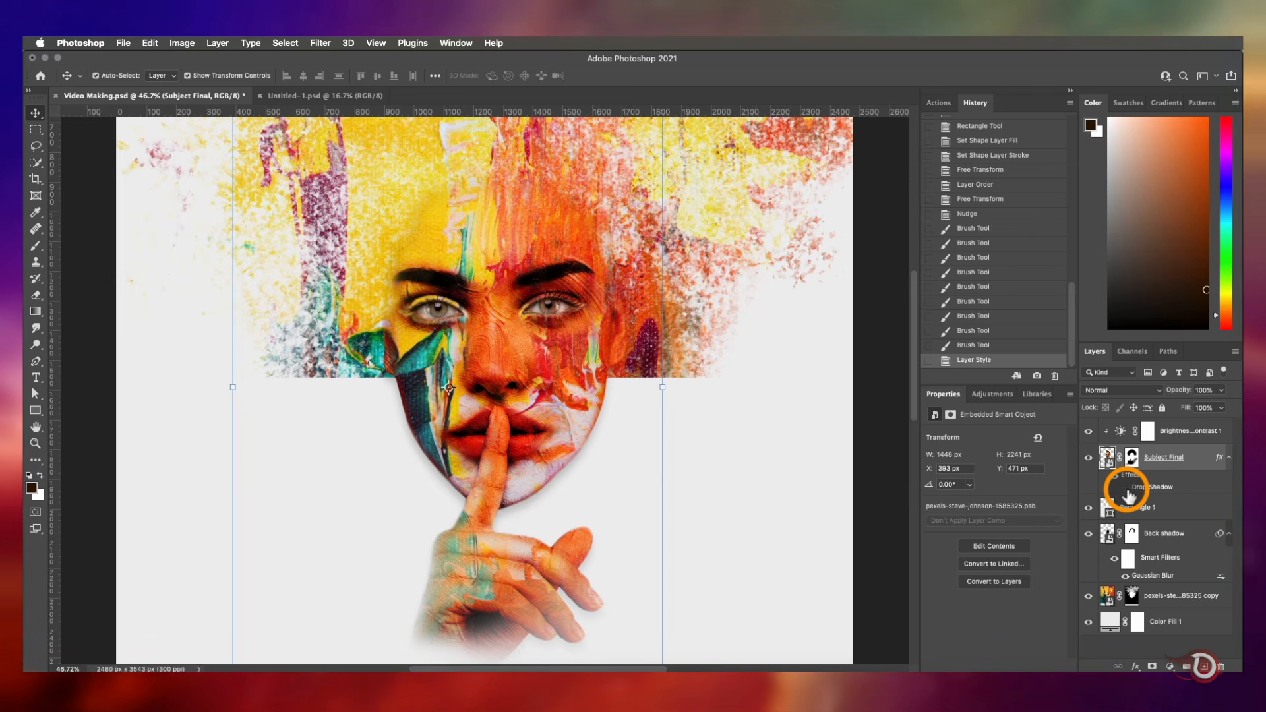
{"action": "left_click", "coordinate": [1126, 489]}
{"action": "left_click", "coordinate": [1125, 489]}
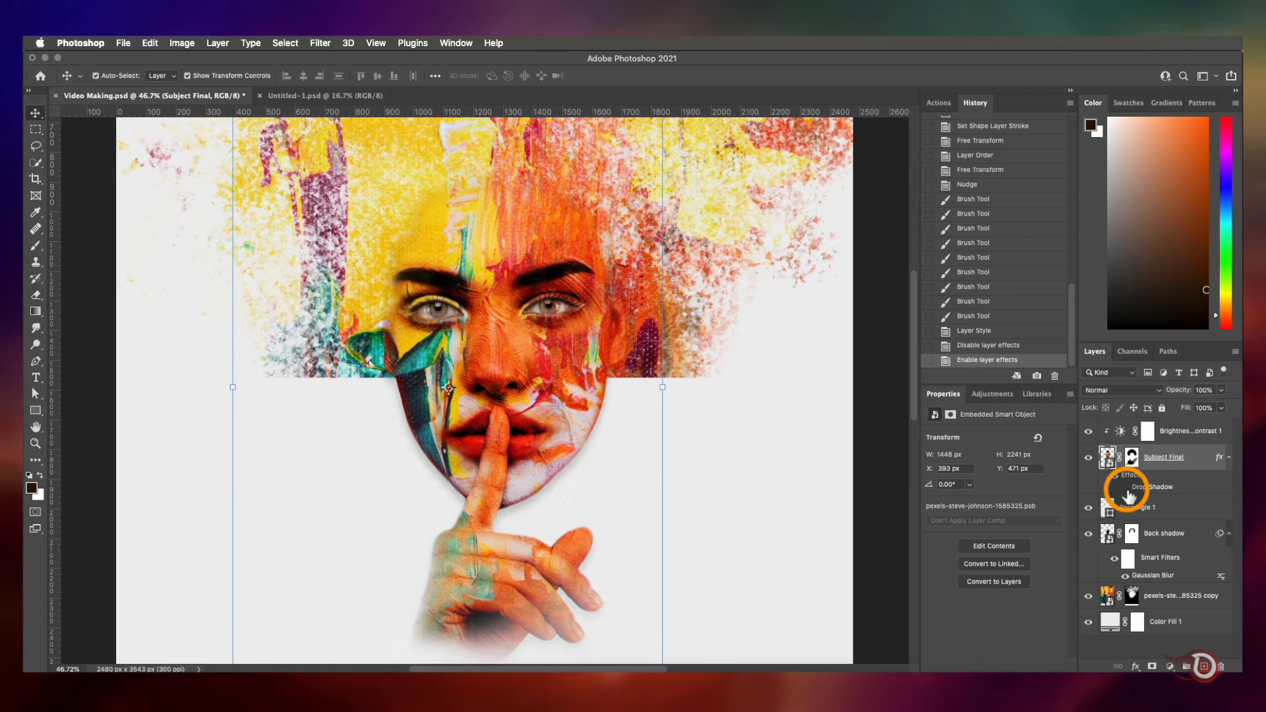
{"action": "left_click", "coordinate": [1125, 489]}
{"action": "left_click", "coordinate": [1126, 490]}
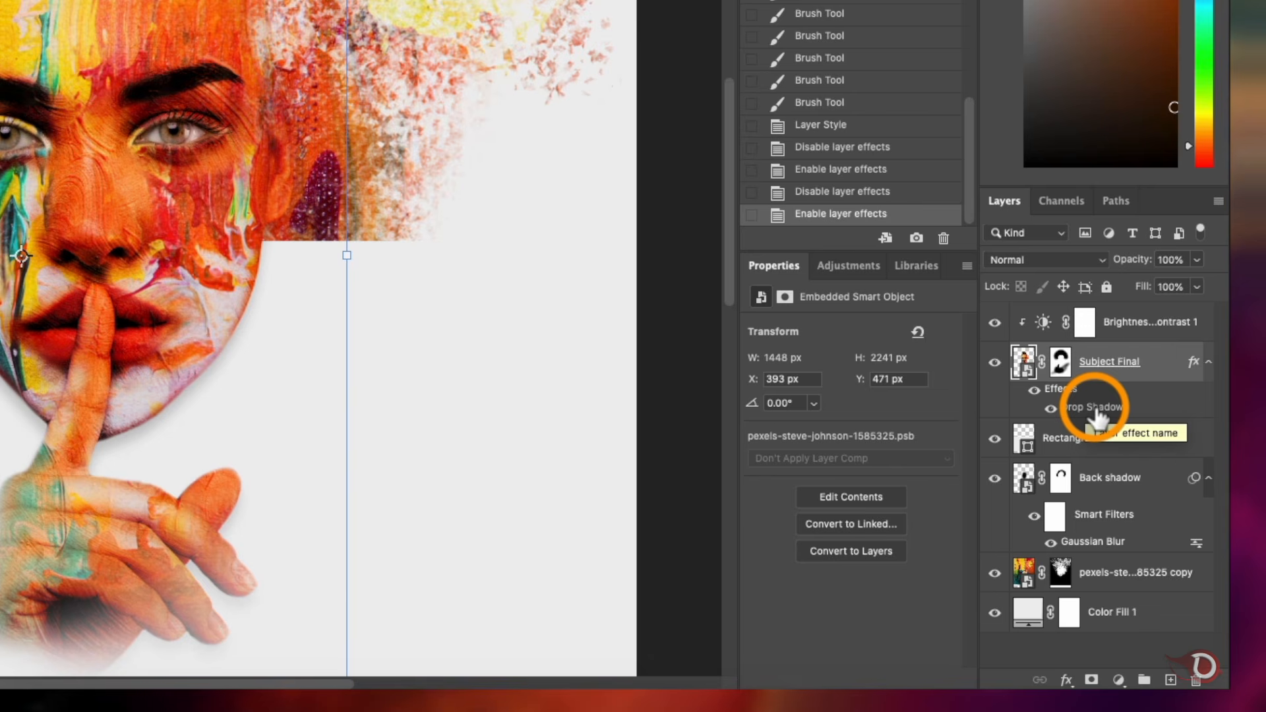
Convert Subject Final's Drop Shadow effect into its own layer and compare the image with and without it
{"action": "right_click", "coordinate": [1095, 407]}
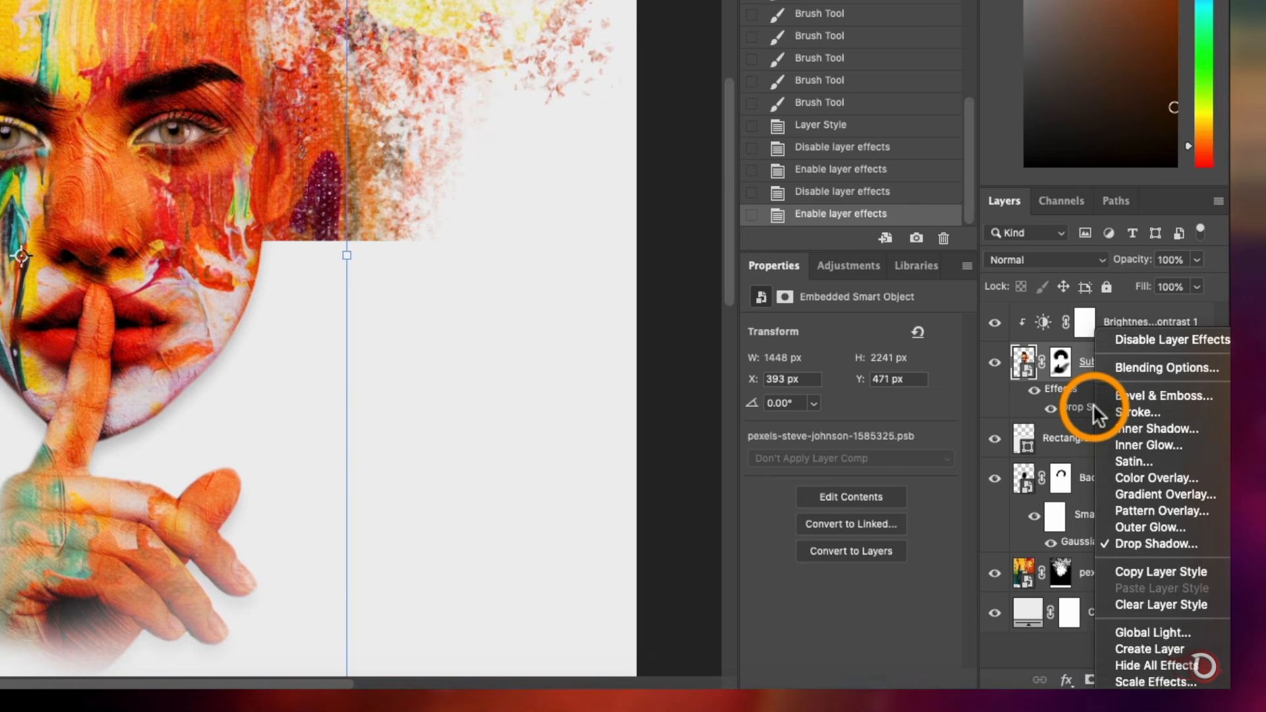
{"action": "left_click", "coordinate": [1153, 648]}
{"action": "left_click", "coordinate": [753, 66]}
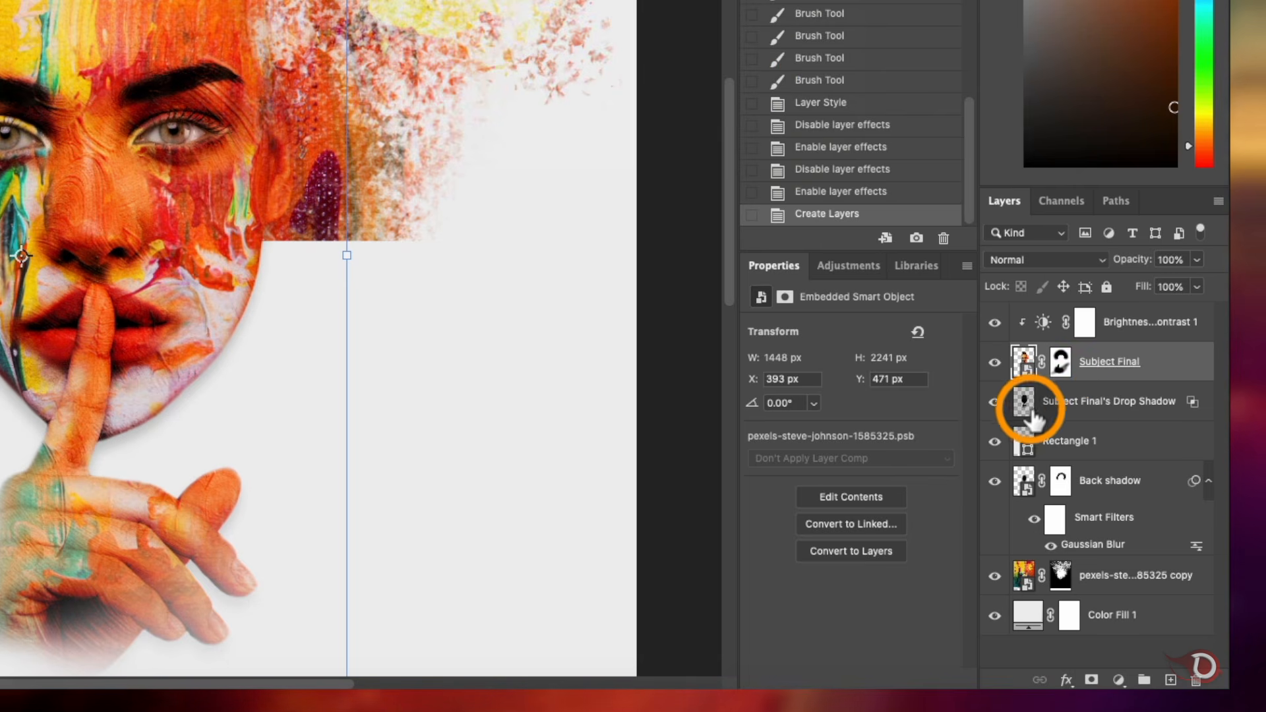
{"action": "left_click", "coordinate": [995, 404]}
{"action": "left_click", "coordinate": [995, 403]}
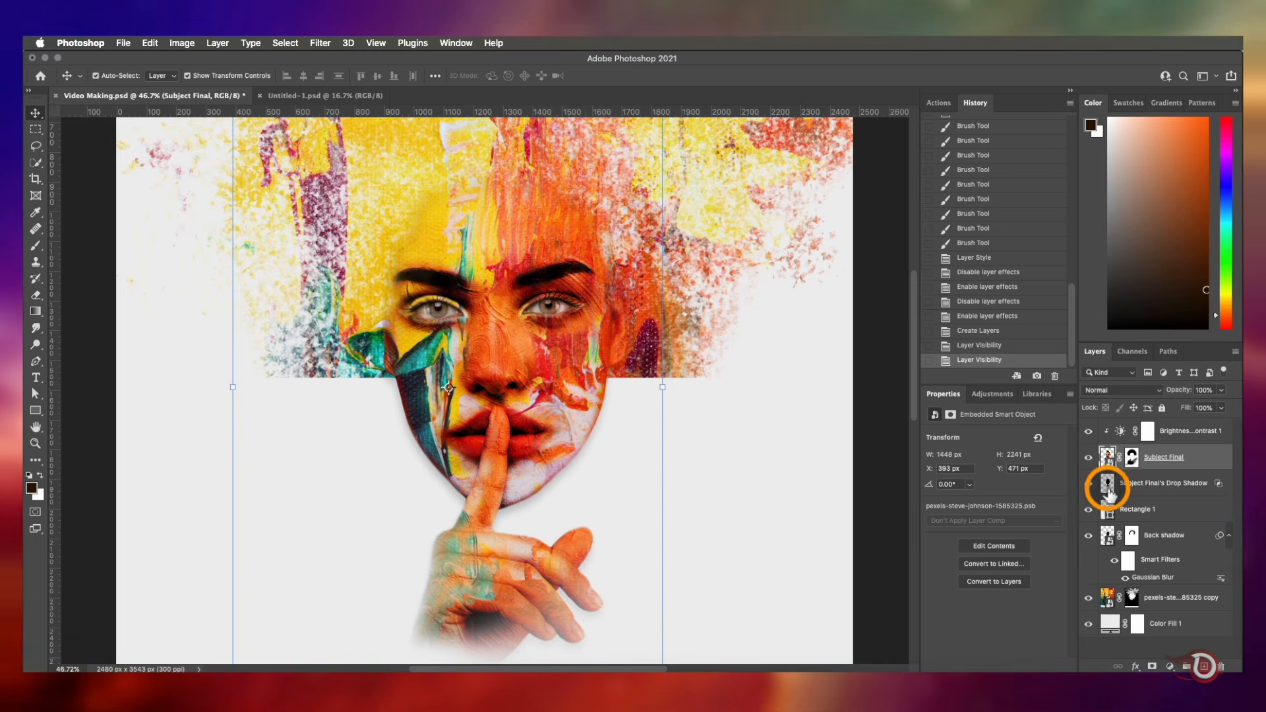
Add a layer mask to Subject Final's Drop Shadow layer and paint black to hide the shadow around the forehead
{"action": "left_click", "coordinate": [1107, 484]}
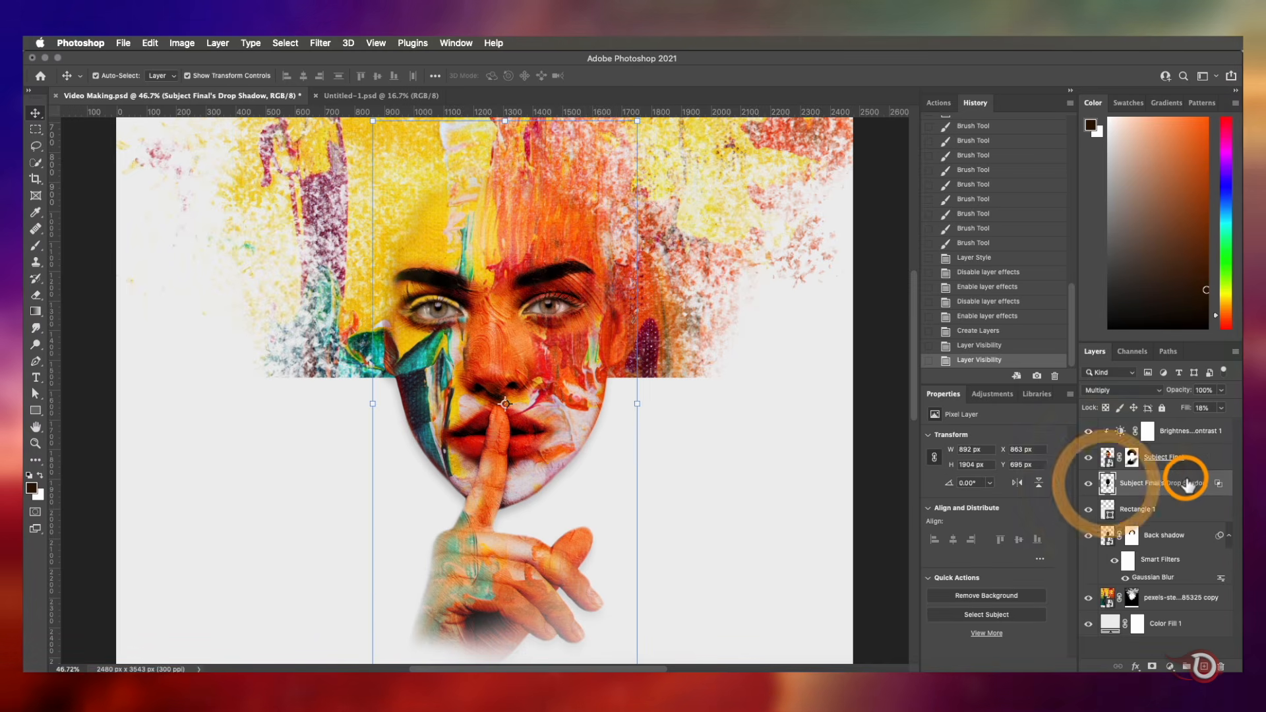
{"action": "left_click", "coordinate": [1152, 666]}
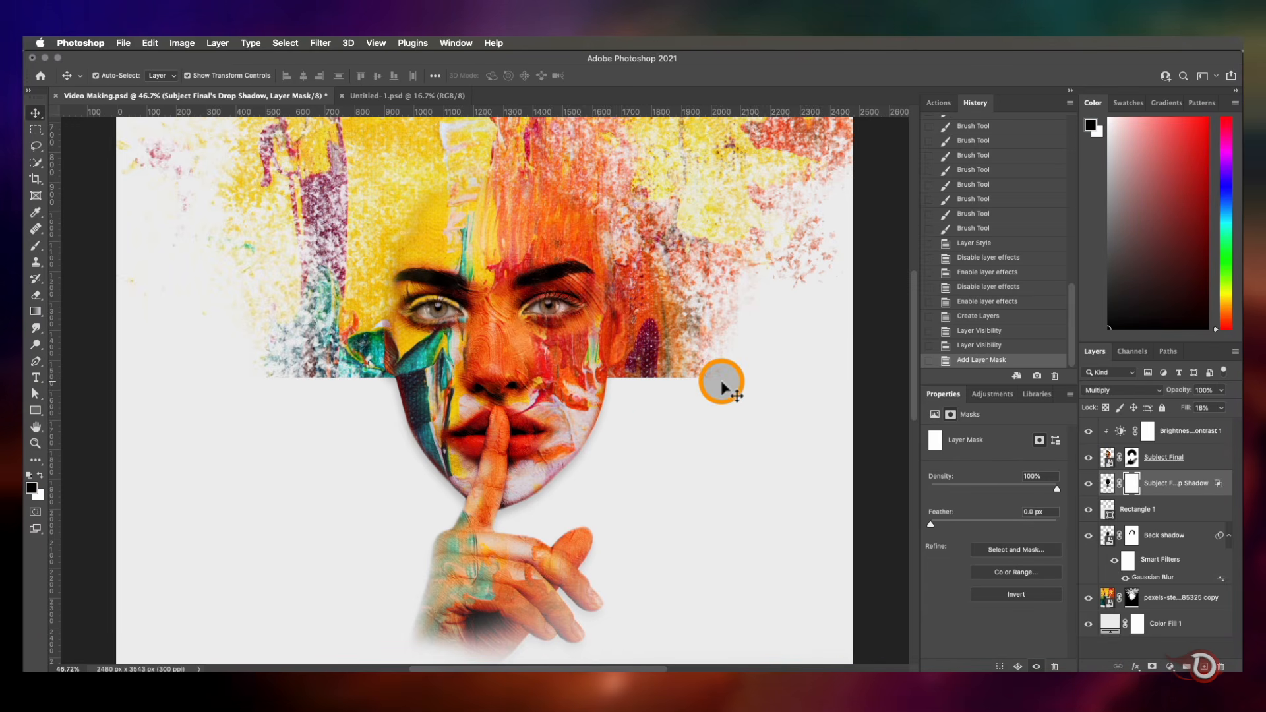
{"action": "key", "text": "b"}
{"action": "mouse_move", "coordinate": [356, 250]}
{"action": "left_mouse_down"}
{"action": "mouse_move", "coordinate": [736, 265]}
{"action": "mouse_move", "coordinate": [373, 237]}
{"action": "mouse_move", "coordinate": [432, 155]}
{"action": "left_mouse_up"}
{"action": "left_click", "coordinate": [432, 155]}
{"action": "left_click_drag", "start_coordinate": [572, 178], "coordinate": [374, 283]}
{"action": "mouse_move", "coordinate": [374, 283]}
{"action": "left_mouse_down"}
{"action": "mouse_move", "coordinate": [615, 309]}
{"action": "mouse_move", "coordinate": [391, 312]}
{"action": "mouse_move", "coordinate": [508, 198]}
{"action": "left_mouse_up"}
{"action": "scroll", "coordinate": [567, 165], "scroll_direction": "up", "scroll_amount": 3}
{"action": "key", "text": "v"}
{"action": "left_click", "coordinate": [656, 628]}
{"action": "scroll", "coordinate": [656, 628], "scroll_direction": "down", "scroll_amount": 5}
{"action": "left_click", "coordinate": [738, 567]}
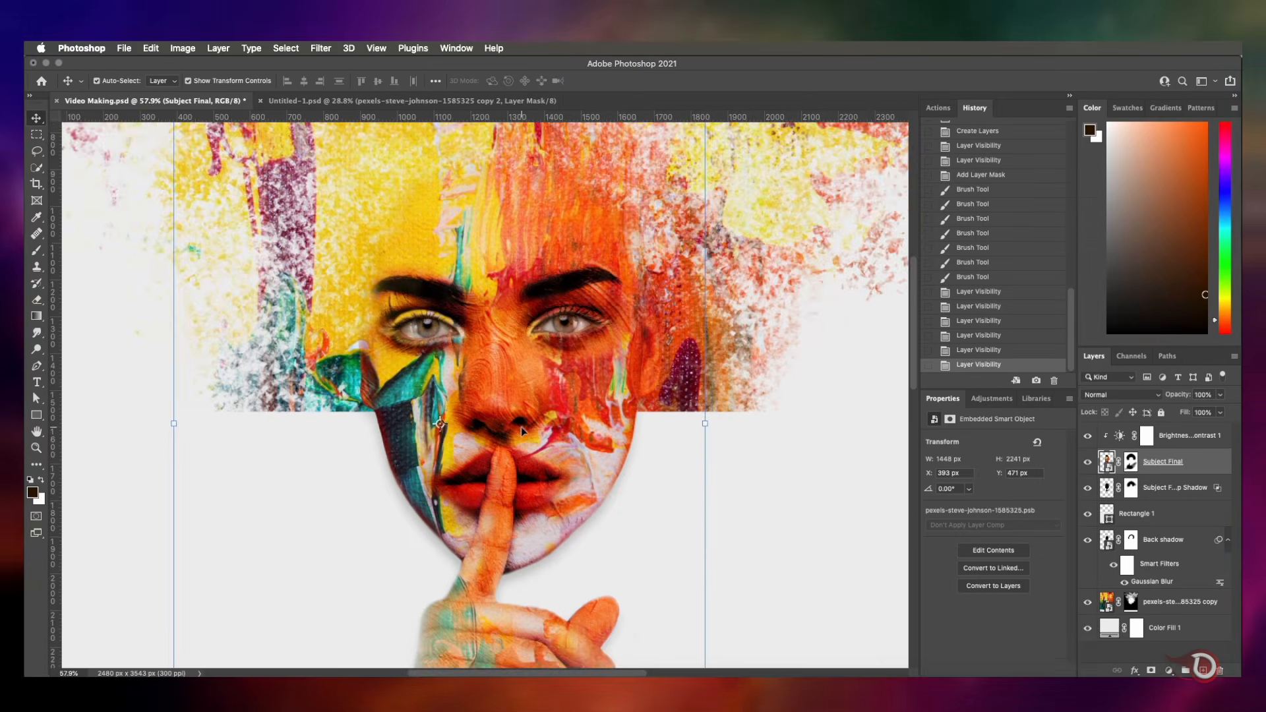
Lasso both irises and recolour them with a clipped Hue/Saturation adjustment at Hue +41, placed above Brightness/Contrast 1
{"action": "scroll", "coordinate": [521, 426], "scroll_direction": "up", "scroll_amount": 3}
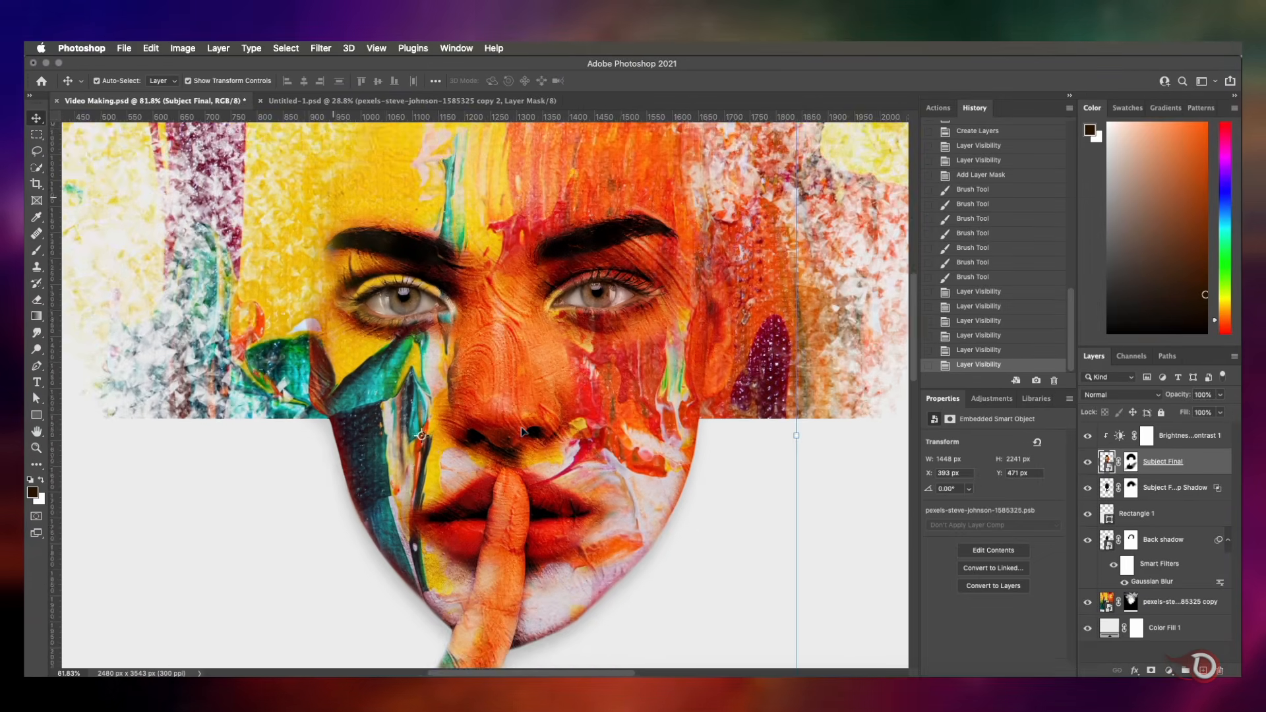
{"action": "scroll", "coordinate": [521, 426], "scroll_direction": "up", "scroll_amount": 3}
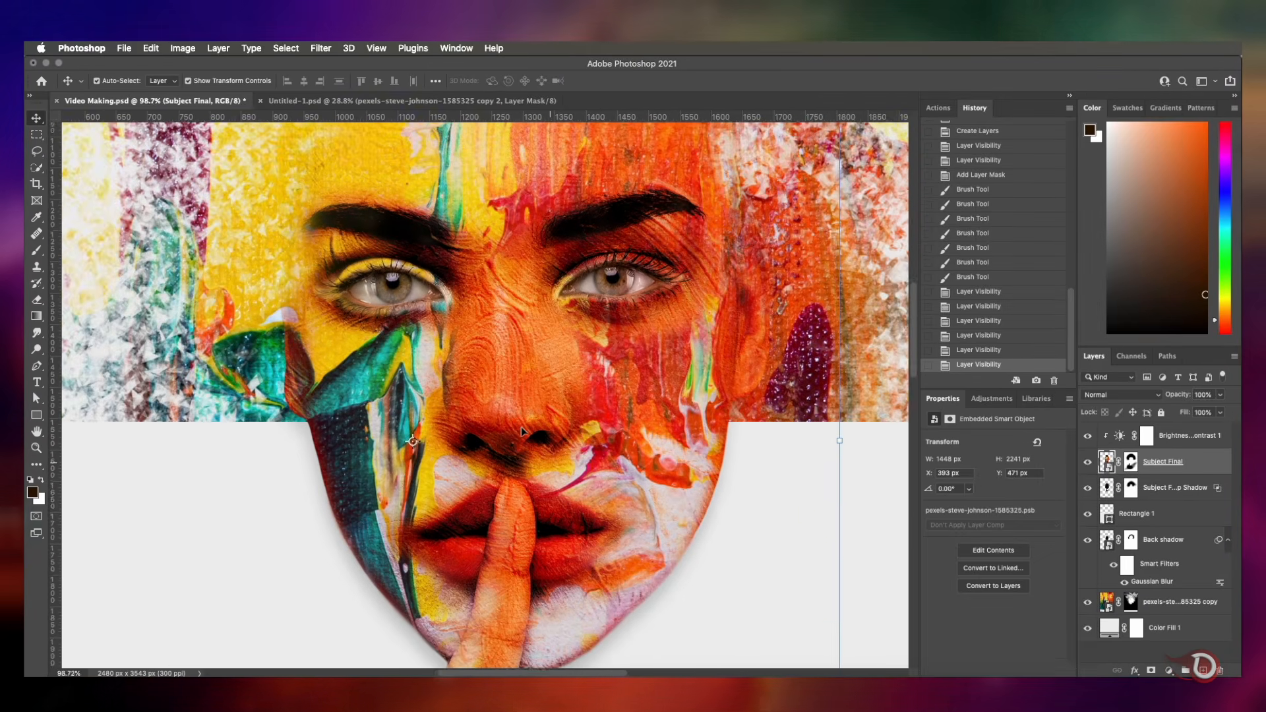
{"action": "scroll", "coordinate": [521, 428], "scroll_direction": "down", "scroll_amount": 1}
{"action": "scroll", "coordinate": [521, 432], "scroll_direction": "down", "scroll_amount": 1}
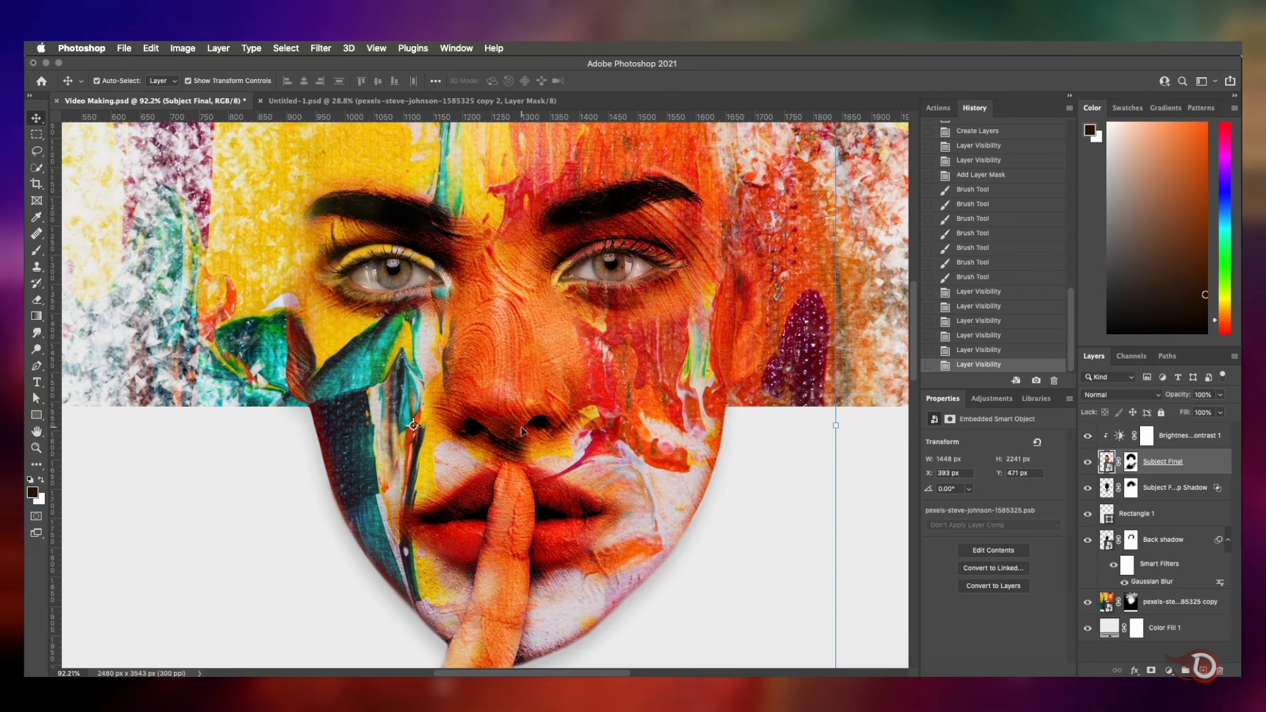
{"action": "scroll", "coordinate": [521, 431], "scroll_direction": "up", "scroll_amount": 4}
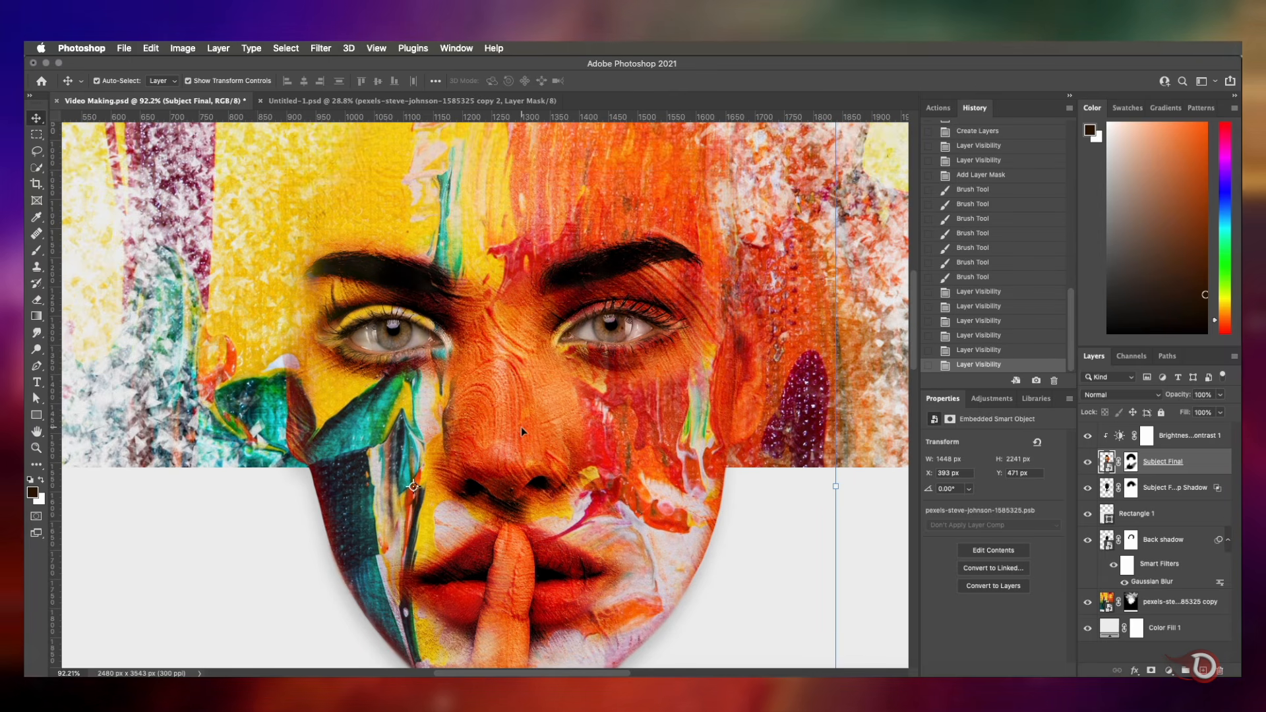
{"action": "scroll", "coordinate": [521, 429], "scroll_direction": "up", "scroll_amount": 1}
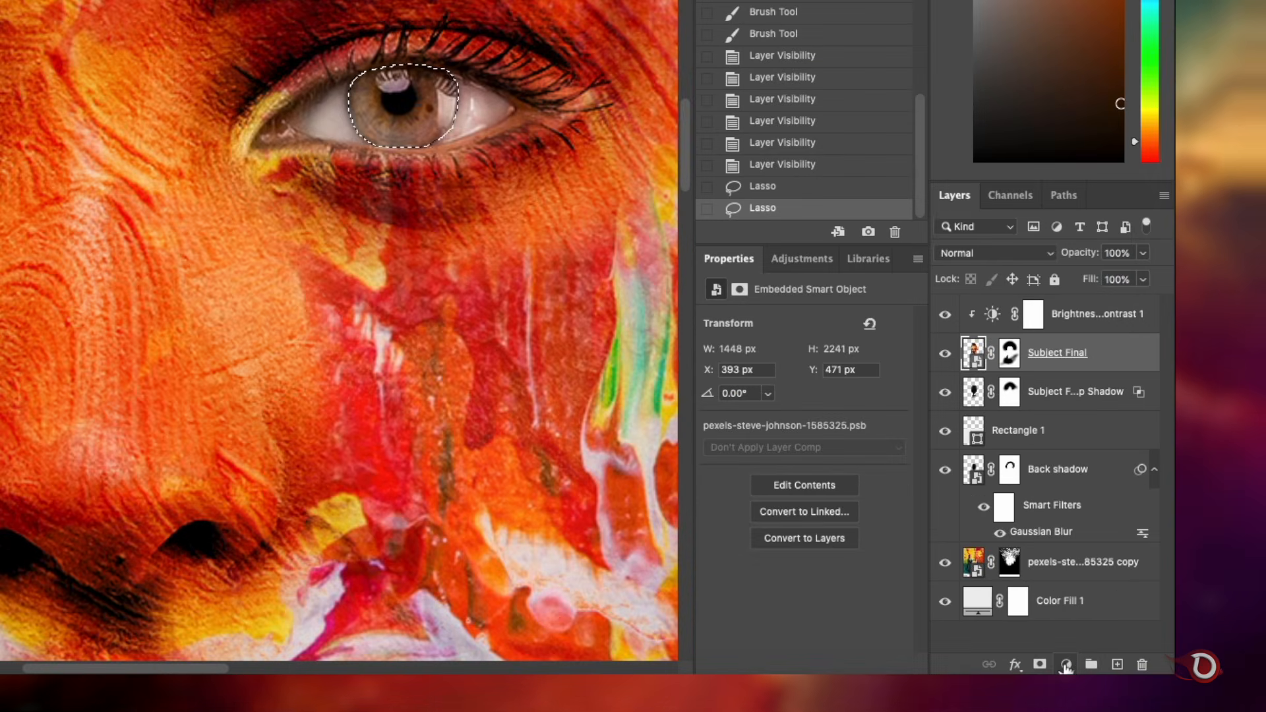
{"action": "left_click", "coordinate": [1168, 670]}
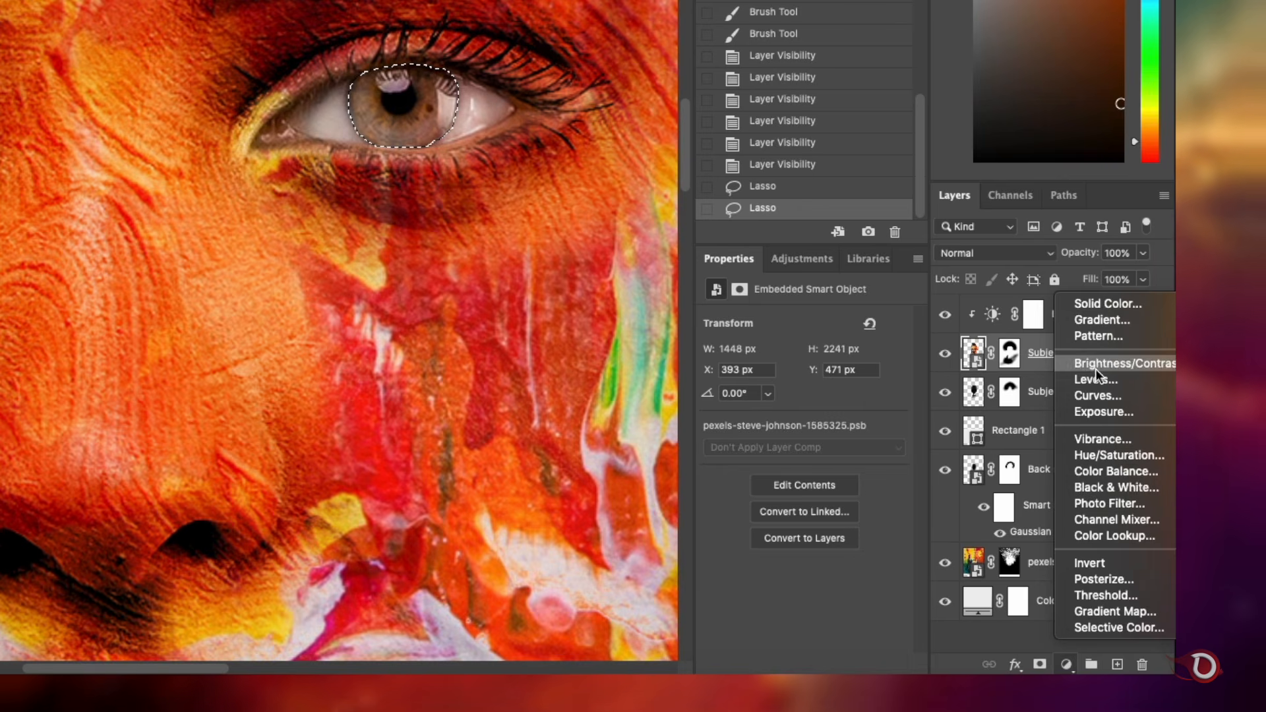
{"action": "left_click", "coordinate": [1097, 455]}
{"action": "left_click_drag", "start_coordinate": [1105, 518], "coordinate": [1118, 525]}
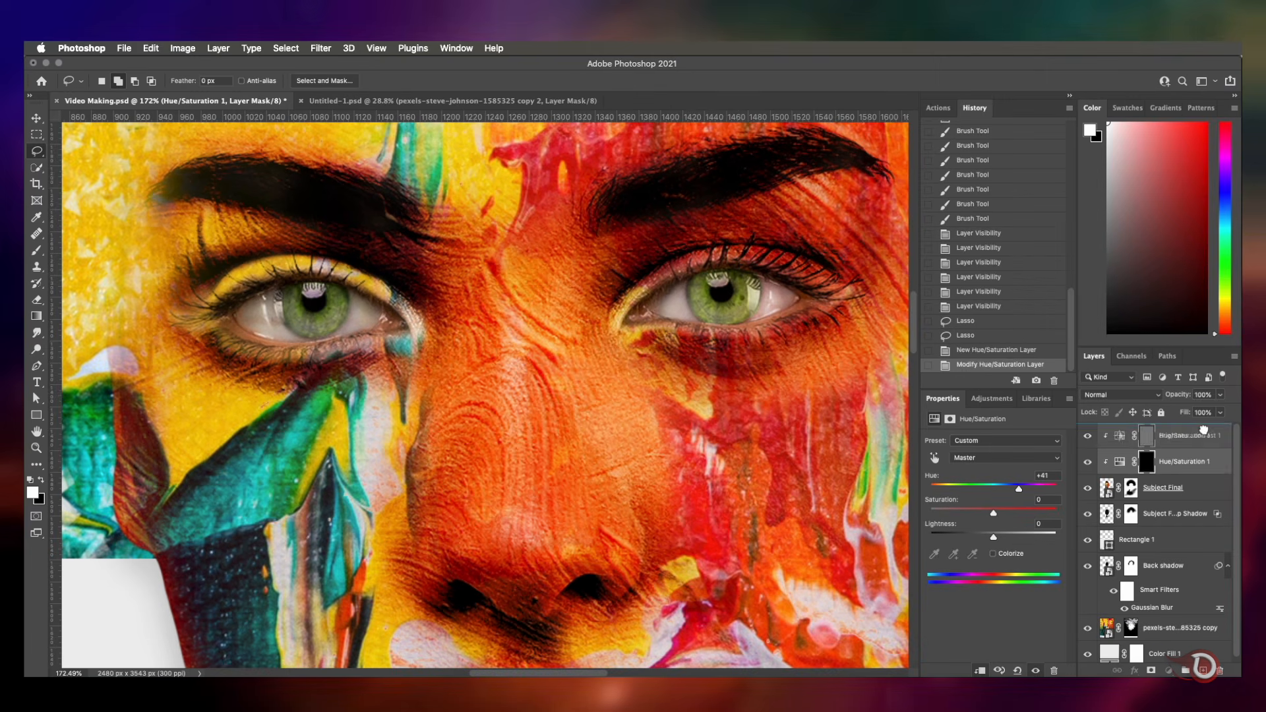
{"action": "left_click_drag", "start_coordinate": [1204, 429], "coordinate": [1159, 440]}
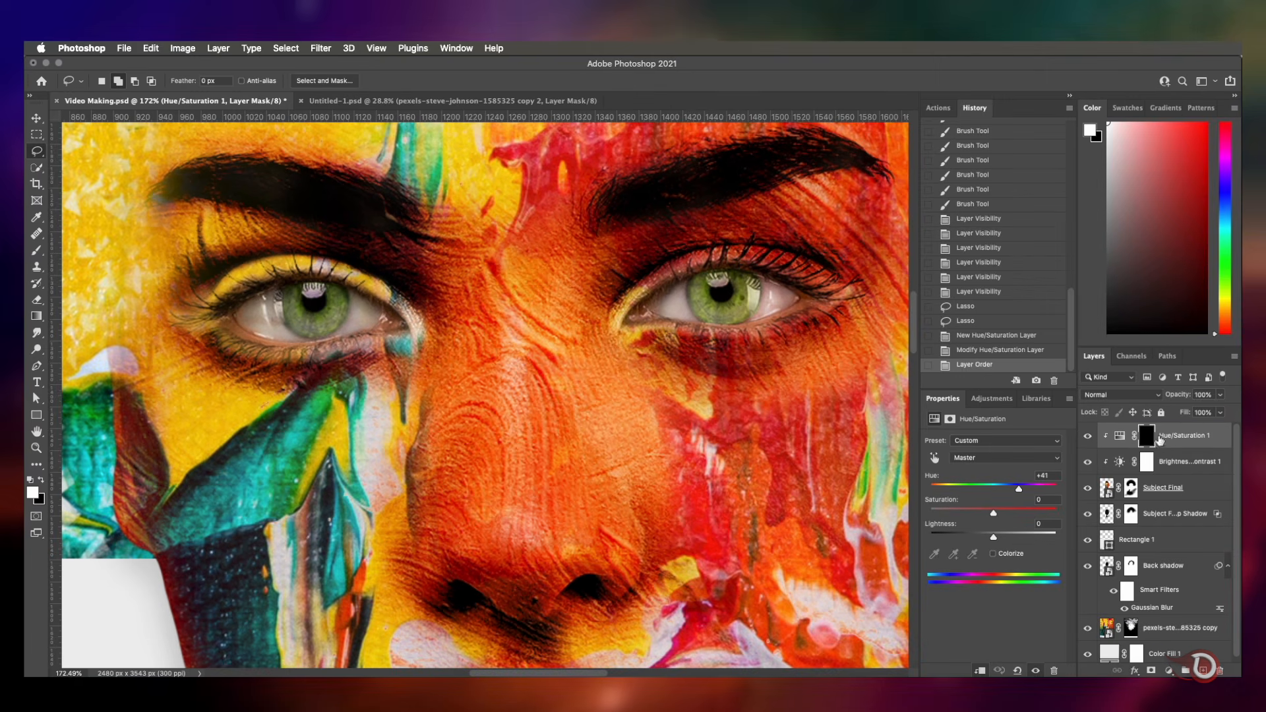
Release Hue/Saturation 1 from its clipping mask and set Hue +148, Saturation +1 and Lightness -5 to turn the irises blue
{"action": "left_click", "coordinate": [1107, 448], "text": "alt"}
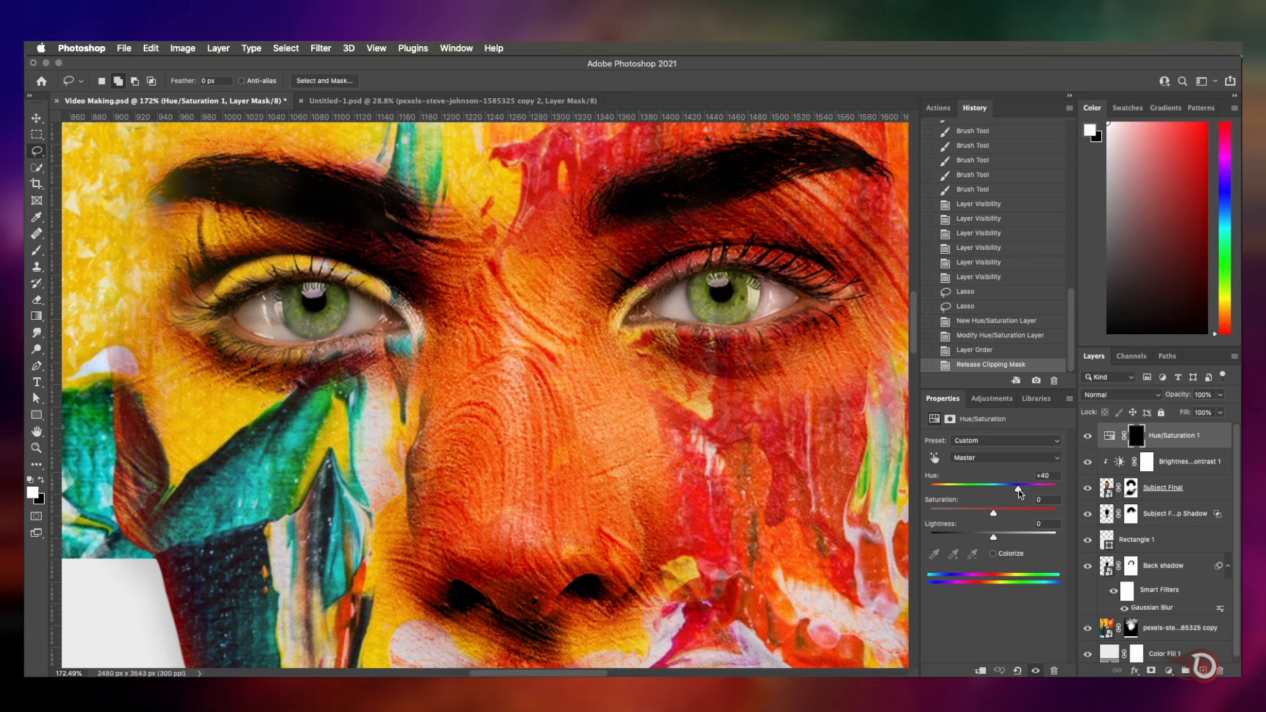
{"action": "left_click_drag", "start_coordinate": [1026, 489], "coordinate": [1043, 490]}
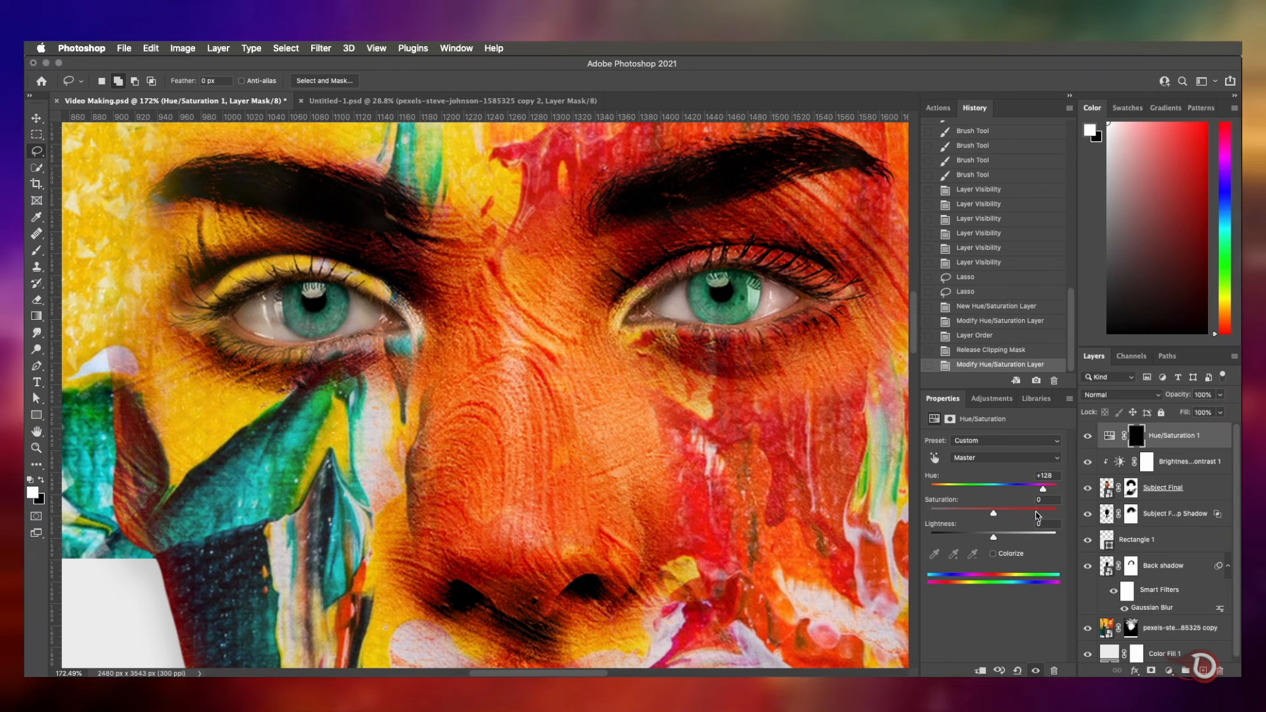
{"action": "left_click_drag", "start_coordinate": [1041, 487], "coordinate": [988, 516]}
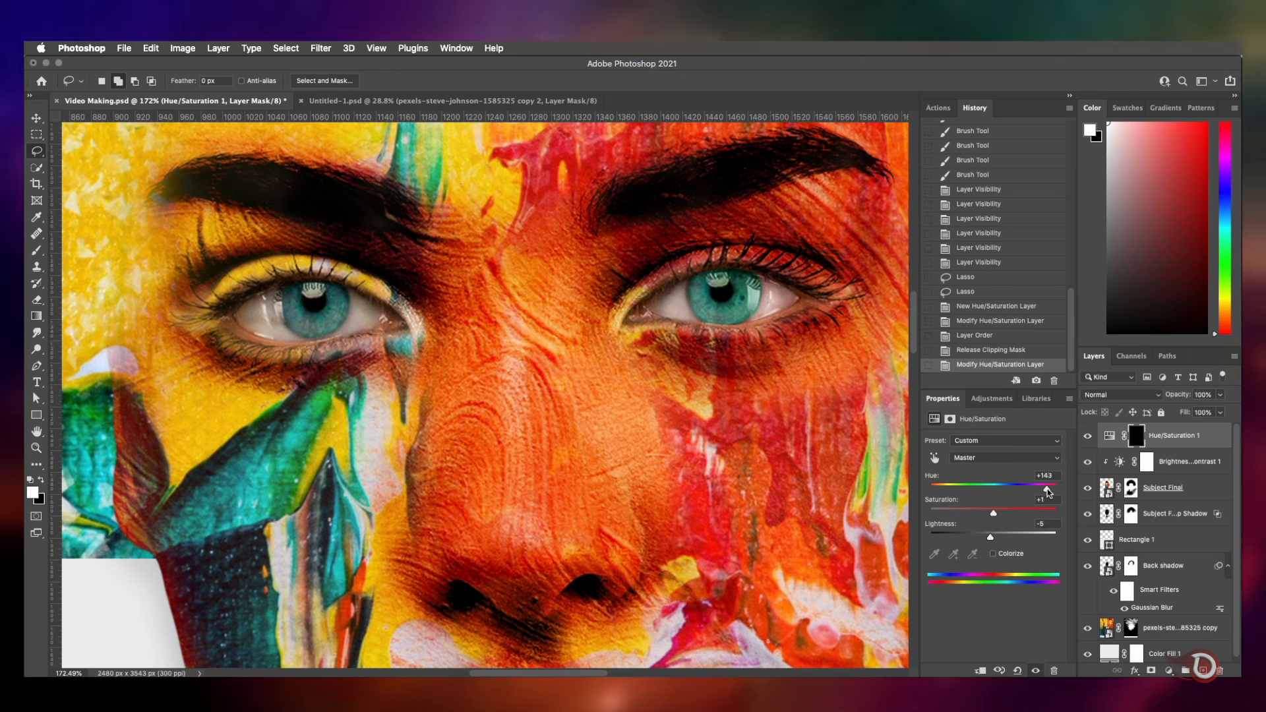
{"action": "left_click_drag", "start_coordinate": [1046, 488], "coordinate": [1048, 488]}
Add a Drop Shadow to Rectangle 1 with 18% opacity, angle -71°, distance 25 px and size 87 px
{"action": "scroll", "coordinate": [723, 433], "scroll_direction": "down", "scroll_amount": 5}
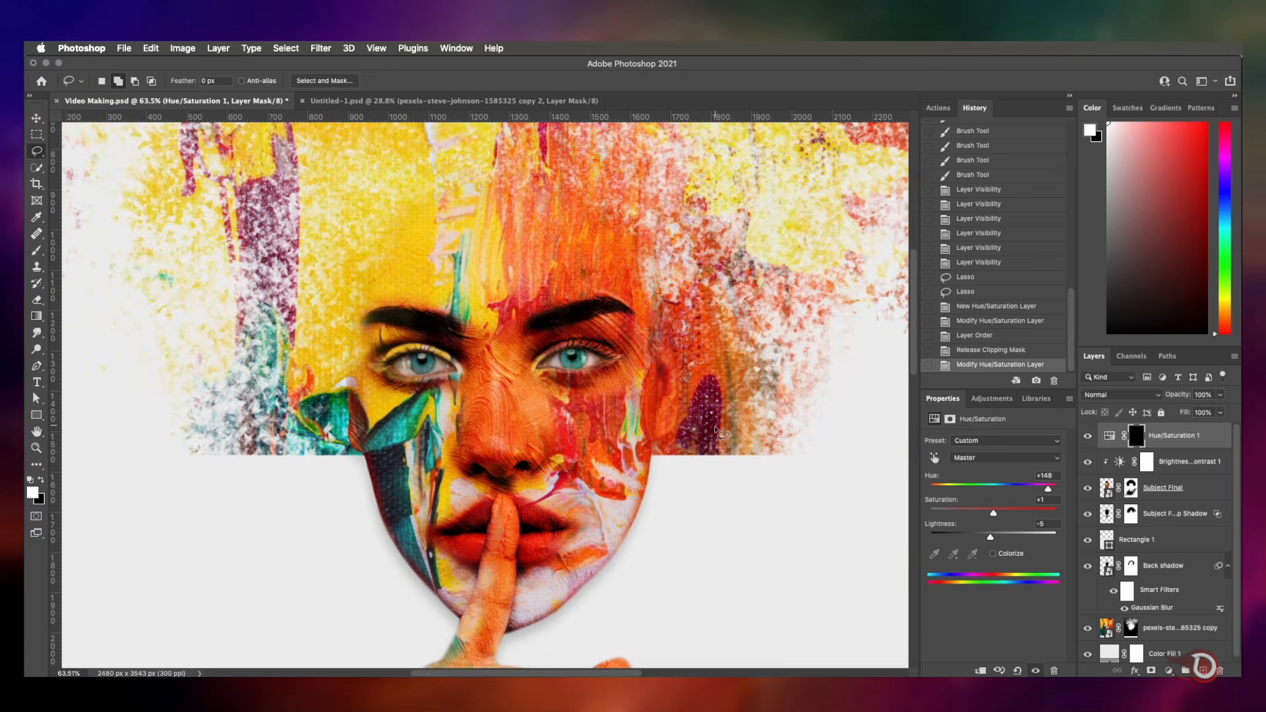
{"action": "scroll", "coordinate": [723, 434], "scroll_direction": "down", "scroll_amount": 1}
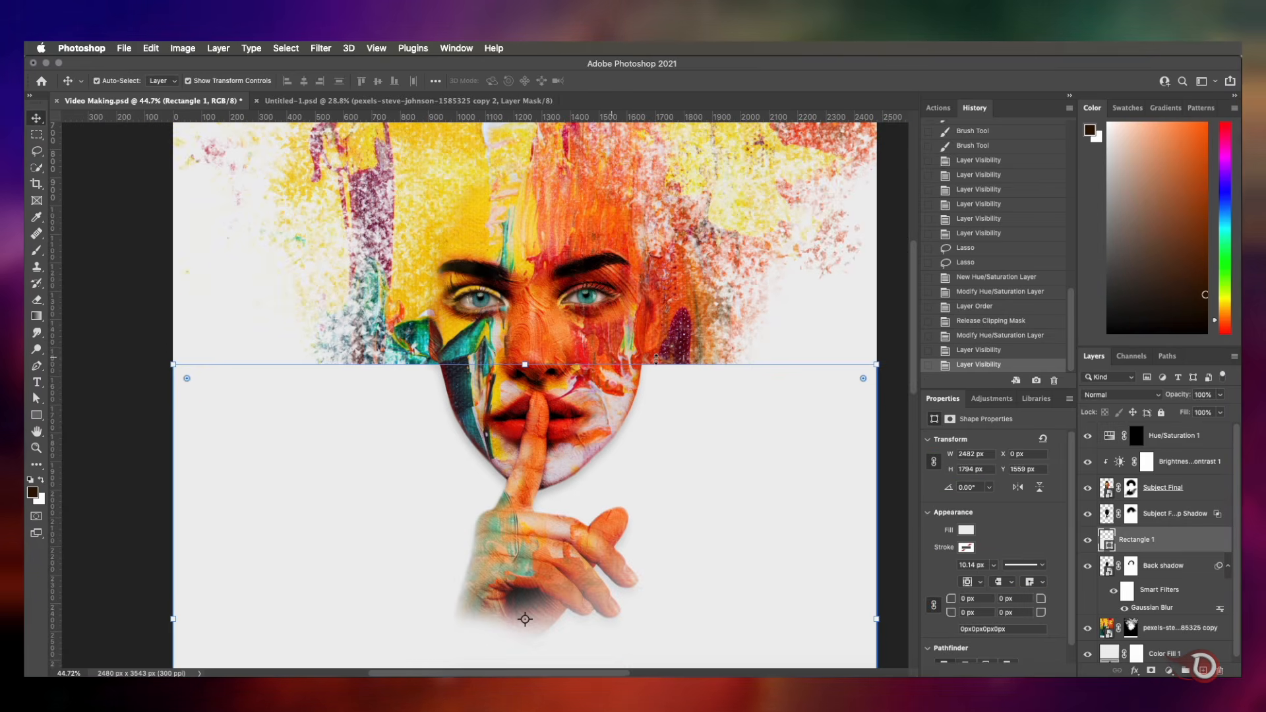
{"action": "double_click", "coordinate": [1192, 542]}
{"action": "left_click", "coordinate": [808, 348]}
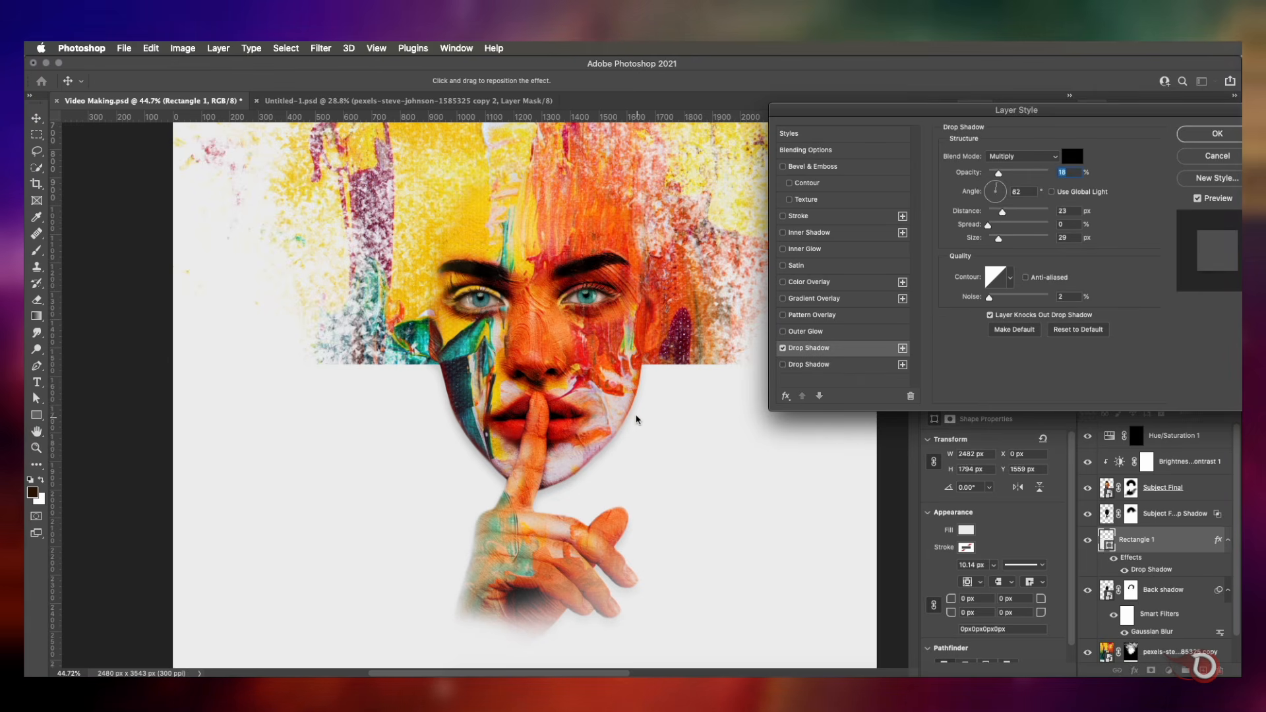
{"action": "left_click_drag", "start_coordinate": [636, 404], "coordinate": [635, 404]}
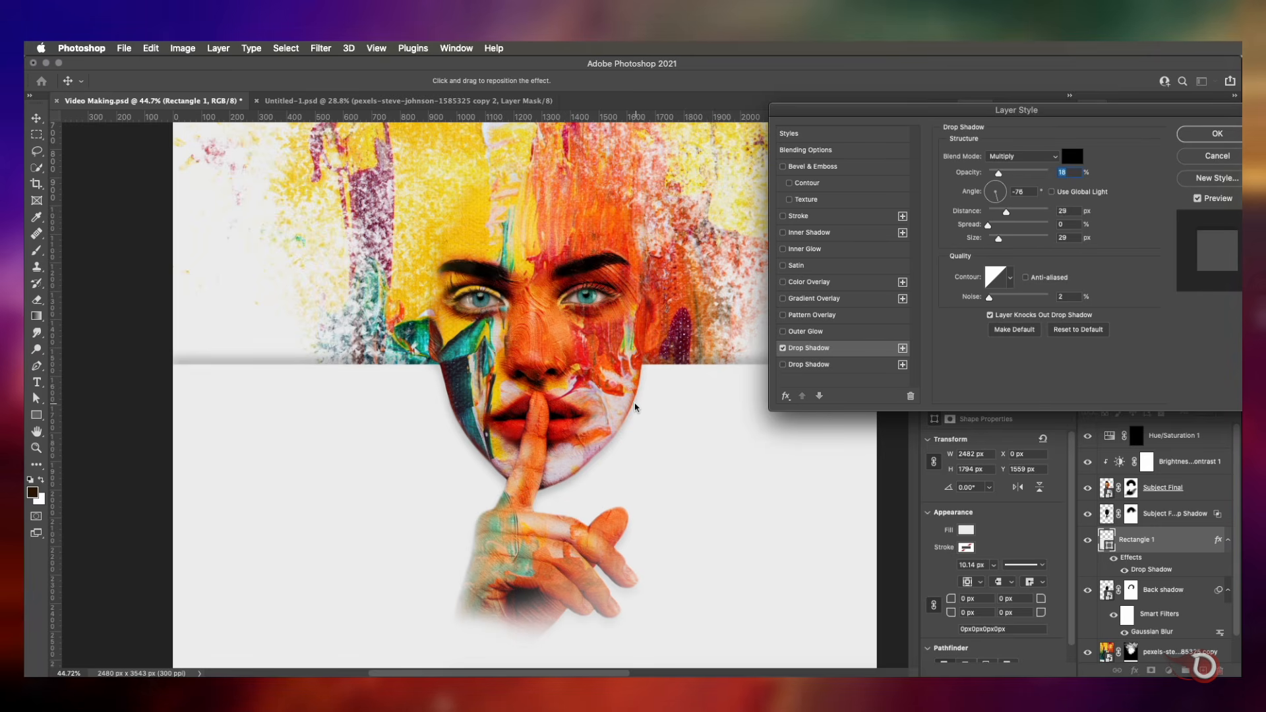
{"action": "left_click_drag", "start_coordinate": [998, 238], "coordinate": [1010, 241]}
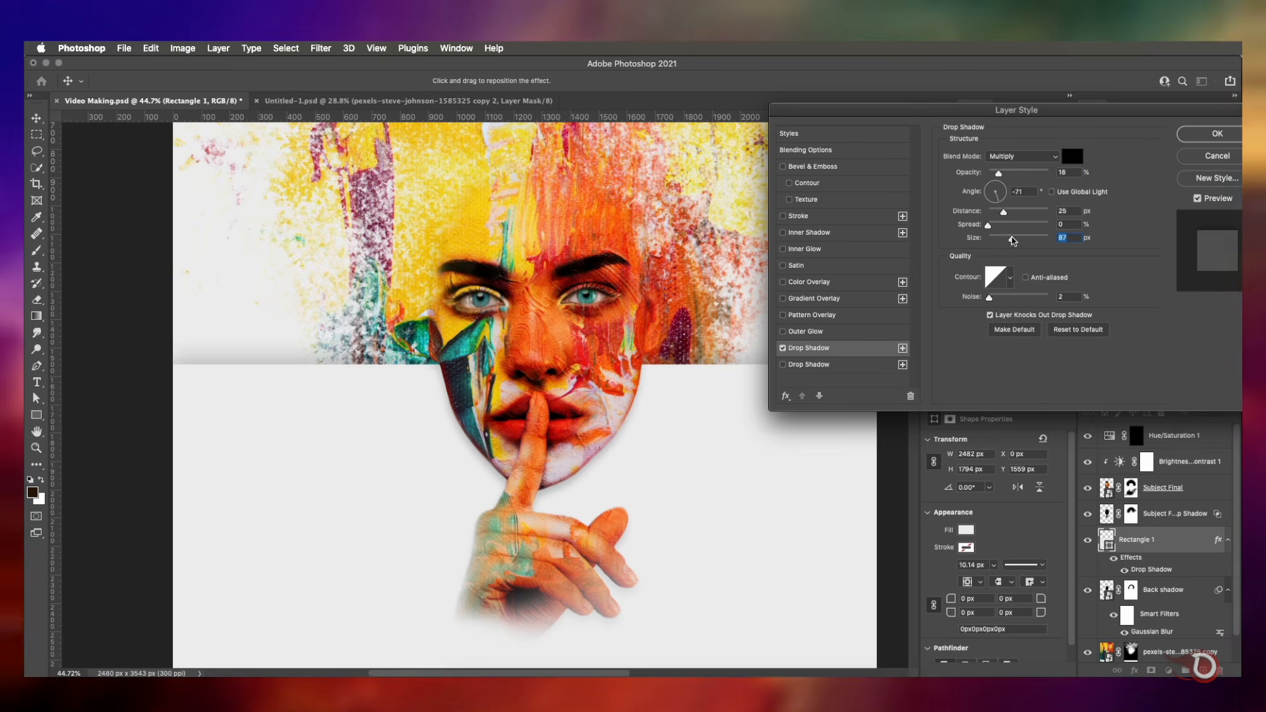
{"action": "left_click", "coordinate": [1225, 134]}
Convert Rectangle 1's Drop Shadow effect into its own layer and select that layer
{"action": "right_click", "coordinate": [1153, 569]}
{"action": "left_click", "coordinate": [1191, 652]}
{"action": "key", "text": "Return"}
{"action": "left_click", "coordinate": [1140, 565]}
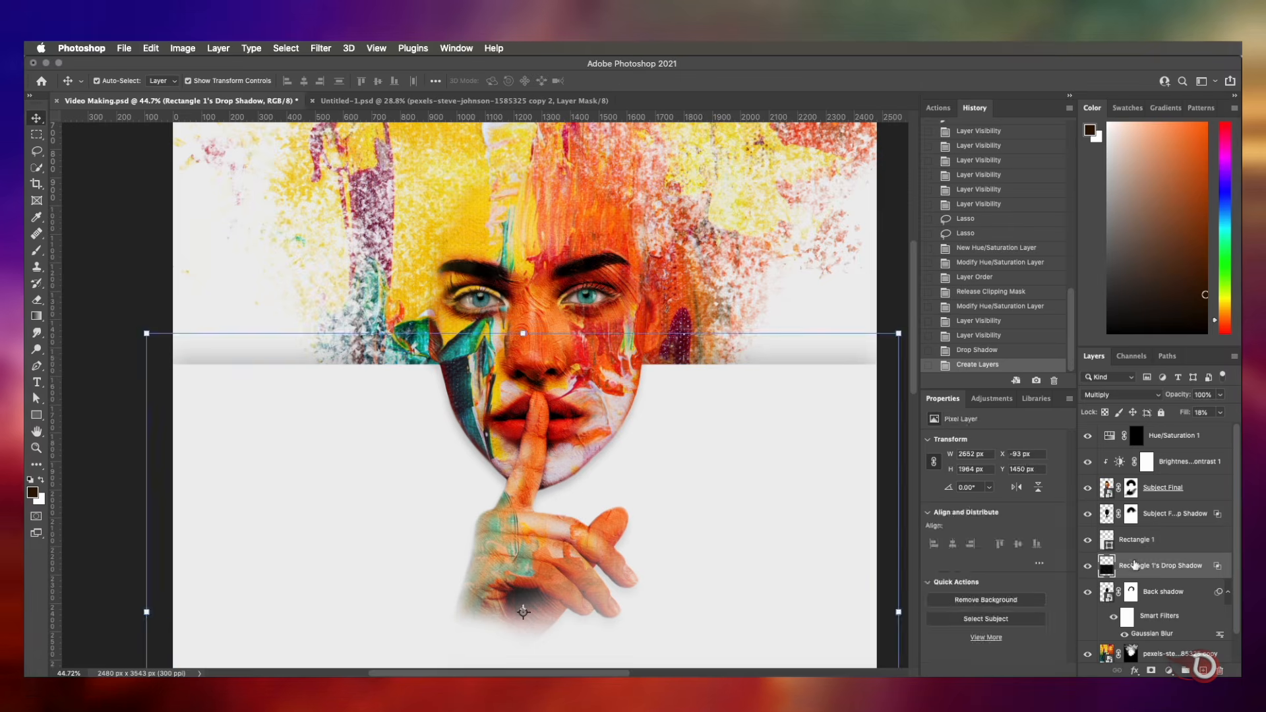
Add a layer mask to Rectangle 1's Drop Shadow and paint black with a large brush to hide the shadow on both sides of the face
{"action": "left_click", "coordinate": [1150, 670]}
{"action": "key", "text": "b"}
{"action": "key", "text": "x"}
{"action": "mouse_move", "coordinate": [186, 374]}
{"action": "left_mouse_down"}
{"action": "mouse_move", "coordinate": [297, 378]}
{"action": "mouse_move", "coordinate": [286, 378]}
{"action": "left_mouse_up"}
{"action": "key", "text": "]"}
{"action": "key", "text": "]"}
{"action": "key", "text": "]"}
{"action": "key", "text": "]"}
{"action": "key", "text": "]"}
{"action": "key", "text": "]"}
{"action": "left_click_drag", "start_coordinate": [221, 429], "coordinate": [223, 344]}
{"action": "mouse_move", "coordinate": [844, 369]}
{"action": "left_mouse_down"}
{"action": "mouse_move", "coordinate": [826, 423]}
{"action": "mouse_move", "coordinate": [839, 375]}
{"action": "left_mouse_up"}
{"action": "mouse_move", "coordinate": [839, 374]}
{"action": "left_mouse_down"}
{"action": "mouse_move", "coordinate": [884, 359]}
{"action": "mouse_move", "coordinate": [843, 396]}
{"action": "left_mouse_up"}
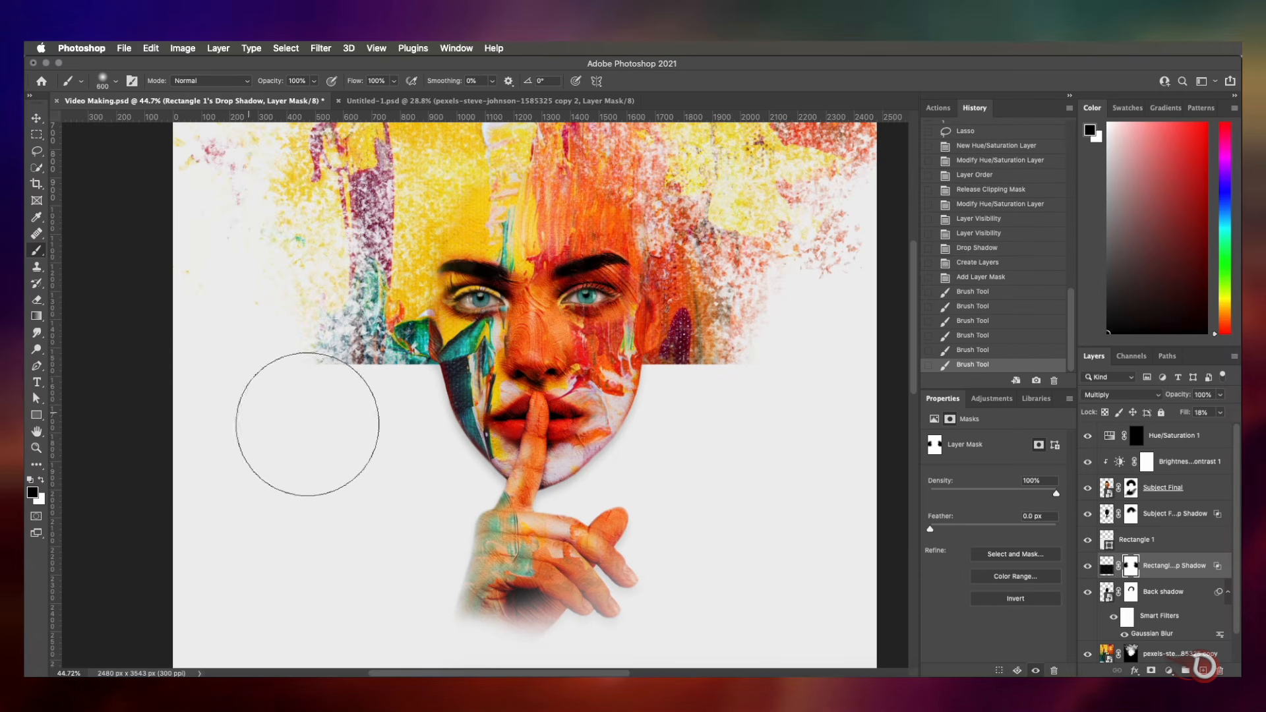
{"action": "left_click", "coordinate": [308, 424]}
Compare the image with and without Rectangle 1's Drop Shadow layer
{"action": "key", "text": "v"}
{"action": "left_click", "coordinate": [1088, 567]}
{"action": "left_click", "coordinate": [1089, 570]}
{"action": "left_click", "coordinate": [1089, 570]}
{"action": "left_click", "coordinate": [1089, 570]}
{"action": "left_click", "coordinate": [844, 509]}
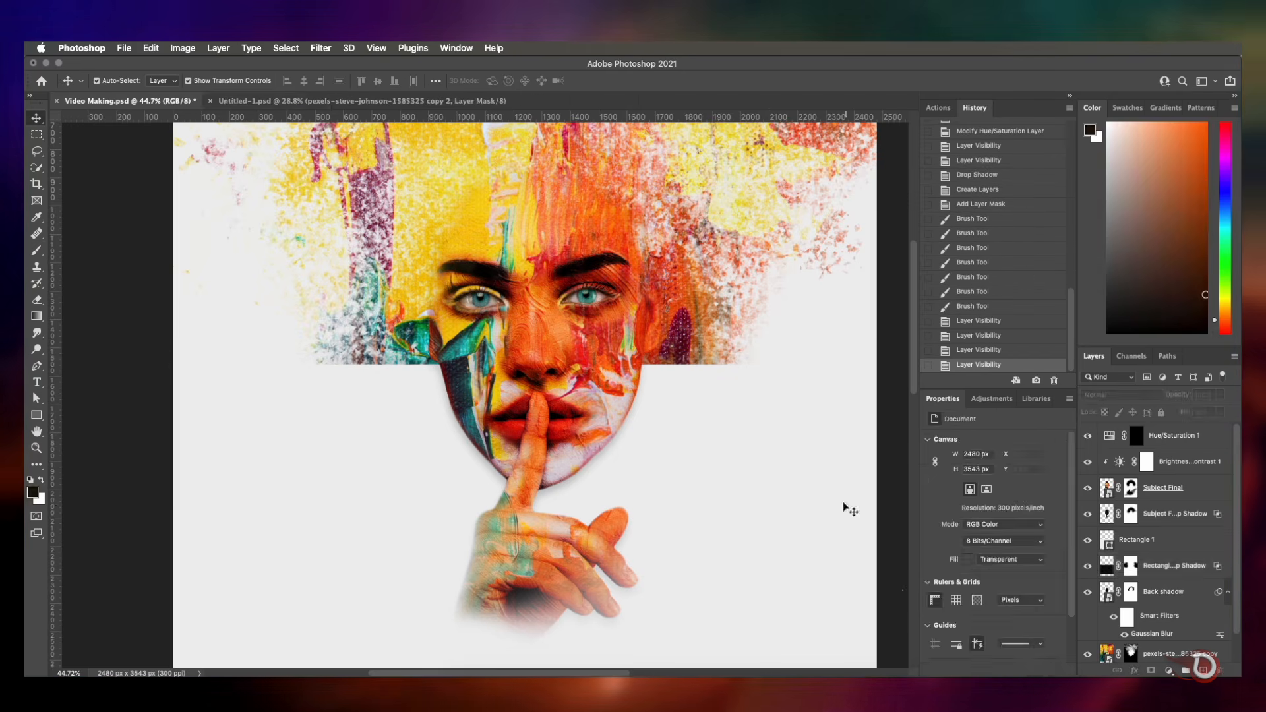
Stretch Rectangle 1 downward past the canvas's lower edge to a height of about 2049 px
{"action": "scroll", "coordinate": [845, 509], "scroll_direction": "down", "scroll_amount": 5}
{"action": "left_click_drag", "start_coordinate": [505, 518], "coordinate": [506, 554]}
{"action": "key", "text": "Return"}
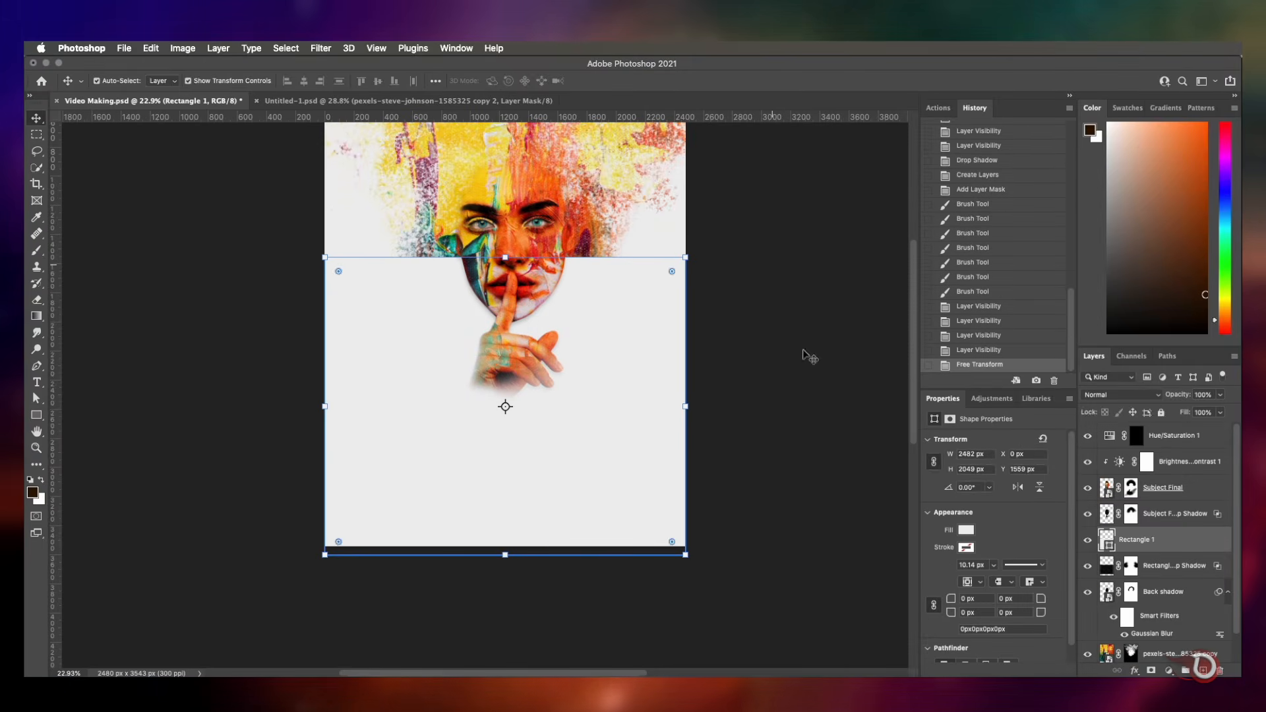
{"action": "left_click", "coordinate": [808, 357]}
Add the text CHAOS in Montserrat ExtraBold above the face and colour it #efefef
{"action": "scroll", "coordinate": [791, 369], "scroll_direction": "up", "scroll_amount": 3}
{"action": "scroll", "coordinate": [644, 474], "scroll_direction": "up", "scroll_amount": 5}
{"action": "left_click", "coordinate": [74, 377]}
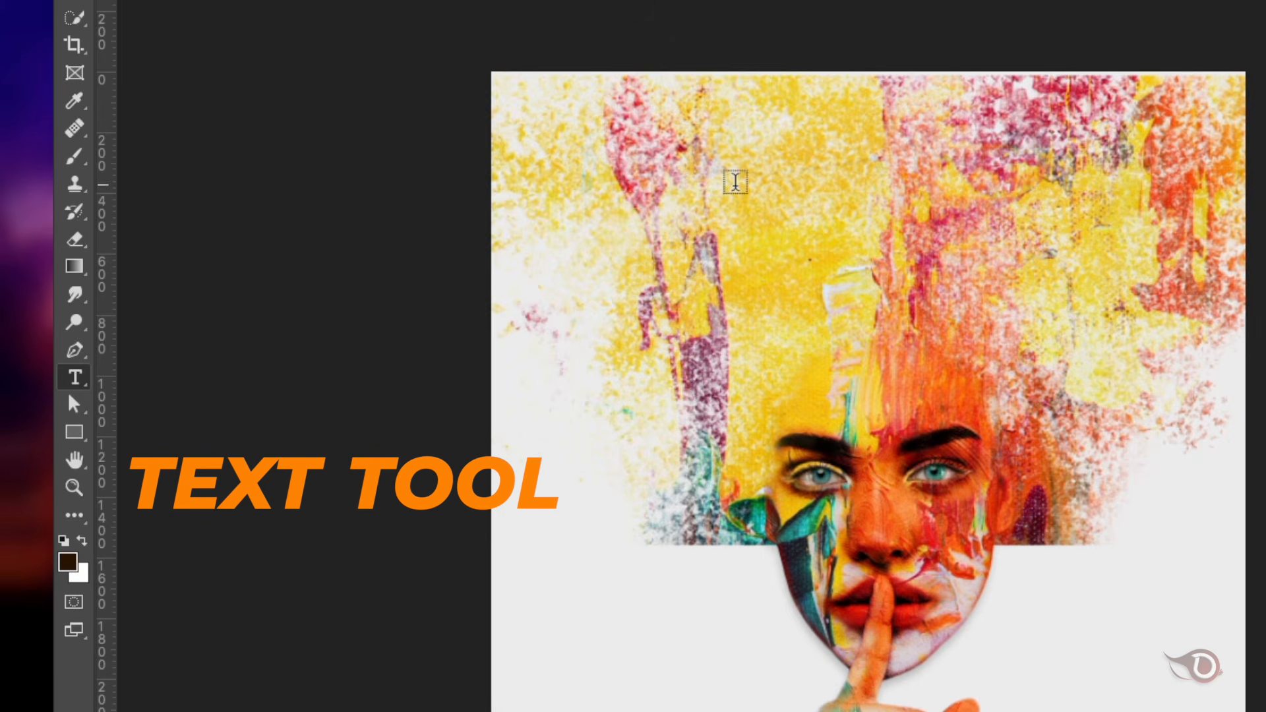
{"action": "left_click", "coordinate": [760, 193]}
{"action": "type", "text": "CHAOS"}
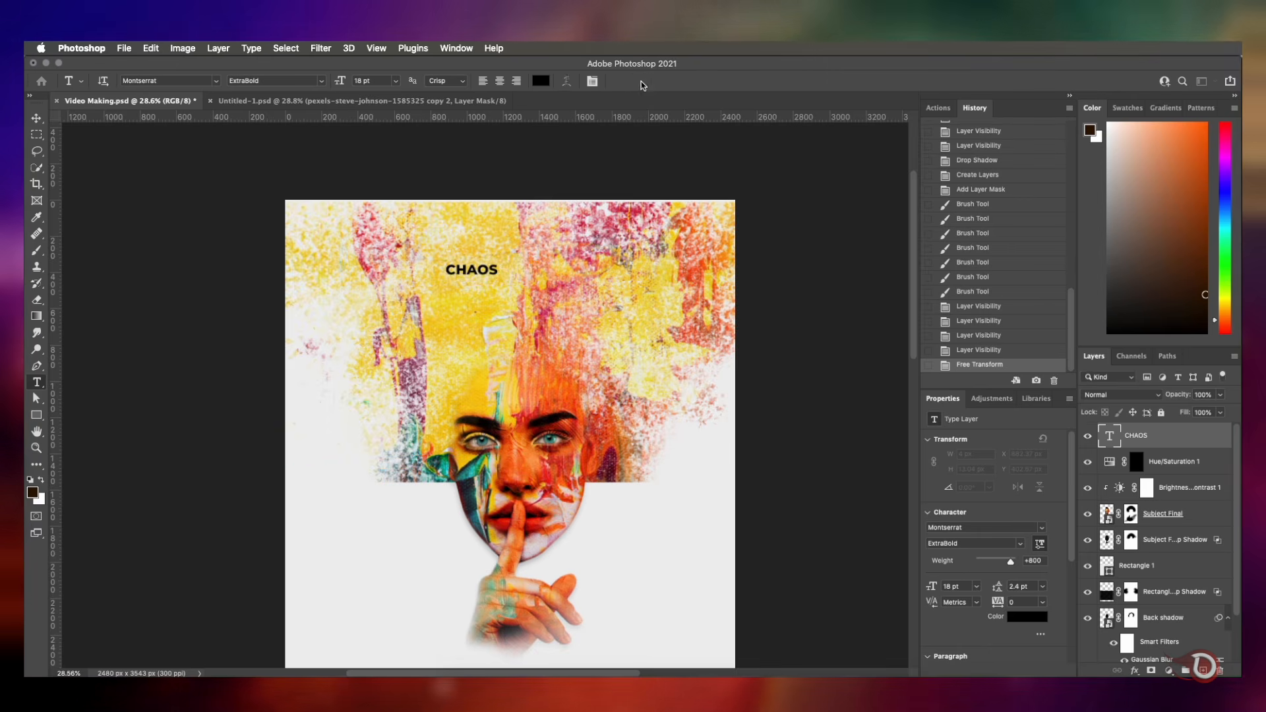
{"action": "left_click", "coordinate": [643, 84]}
{"action": "left_click", "coordinate": [36, 120]}
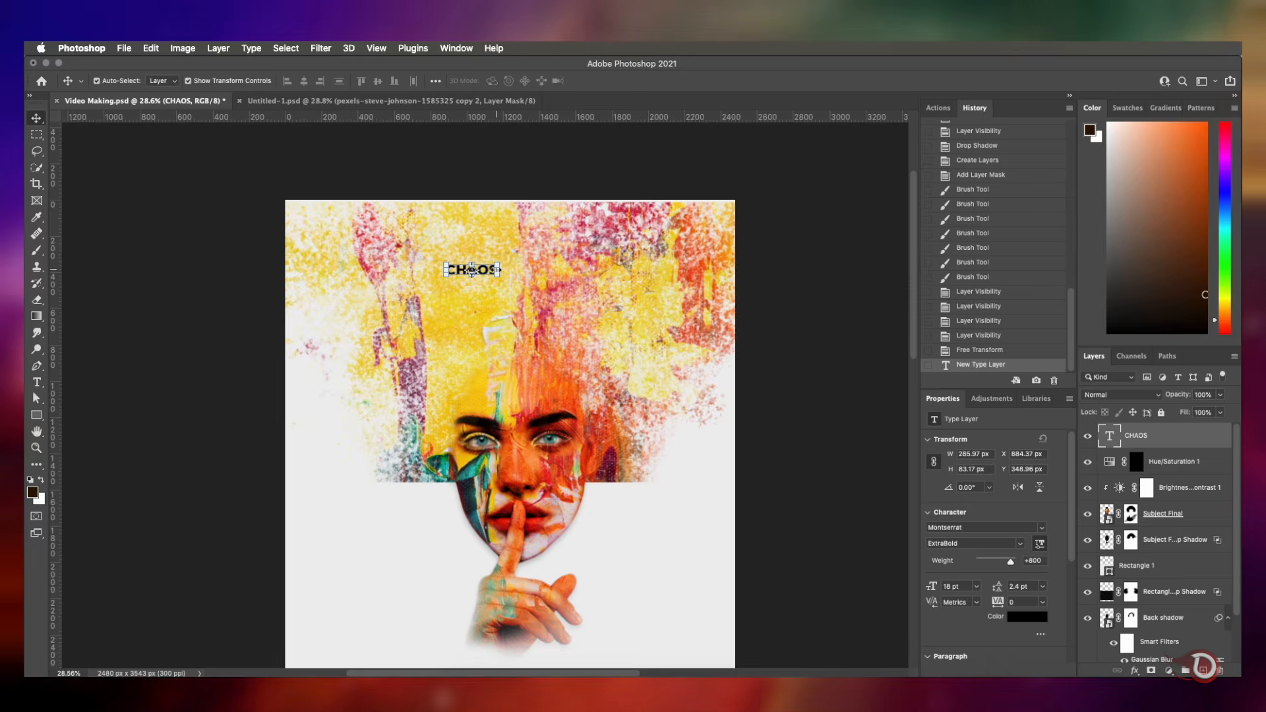
{"action": "left_click", "coordinate": [1027, 617]}
{"action": "left_click", "coordinate": [658, 519]}
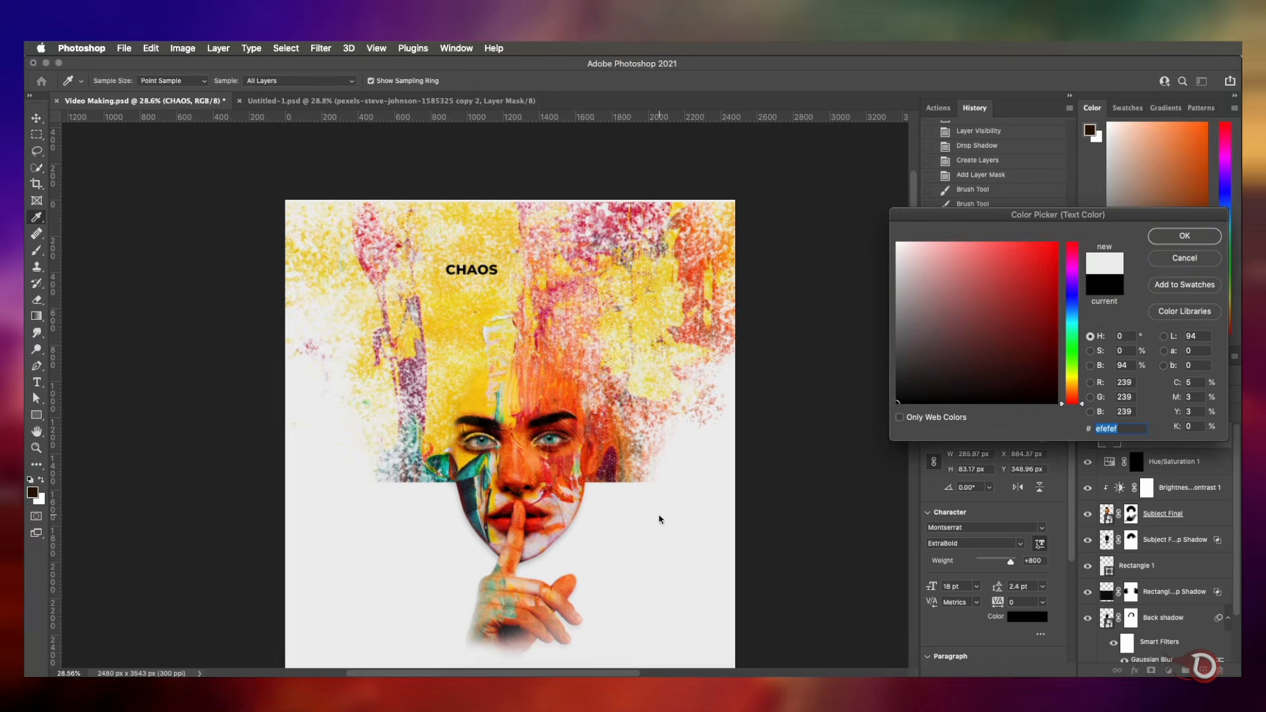
{"action": "left_click", "coordinate": [1178, 239]}
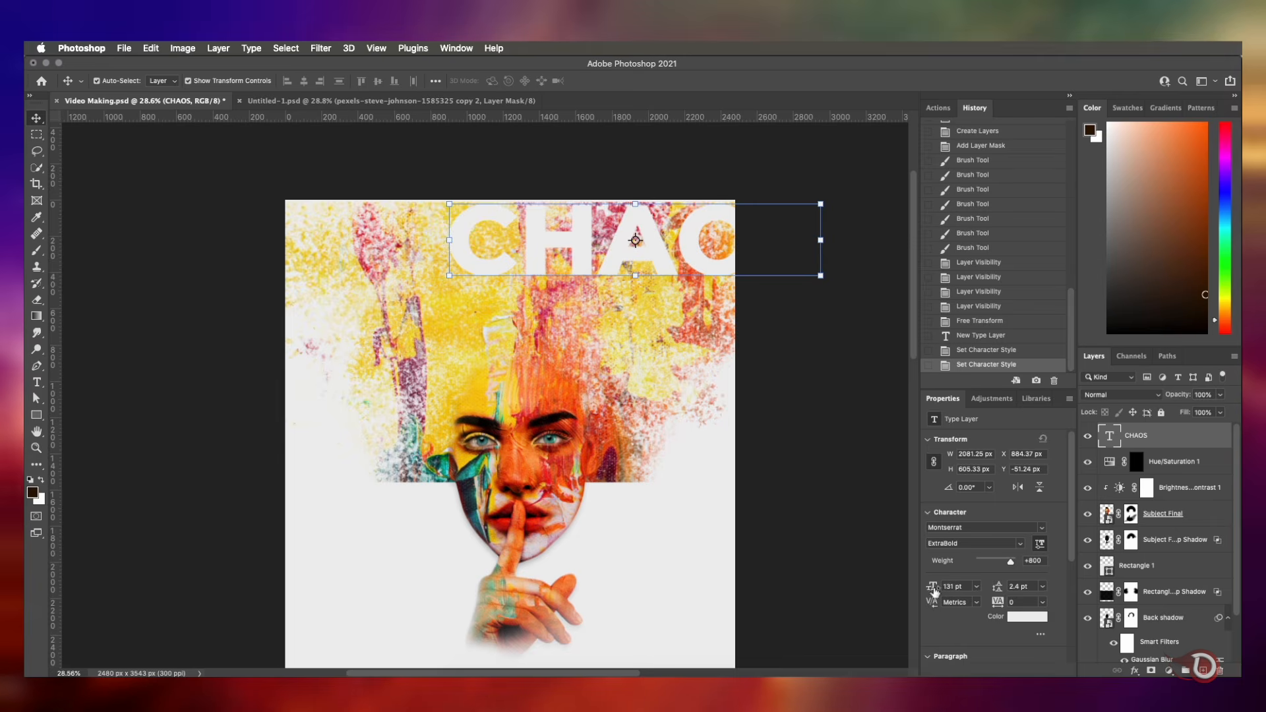
Enlarge the CHAOS text to about 2658 px wide and place it across the canvas's top edge, overhanging both sides
{"action": "left_click_drag", "start_coordinate": [698, 259], "coordinate": [564, 257]}
{"action": "left_click_drag", "start_coordinate": [676, 278], "coordinate": [811, 315]}
{"action": "left_click_drag", "start_coordinate": [636, 247], "coordinate": [589, 260]}
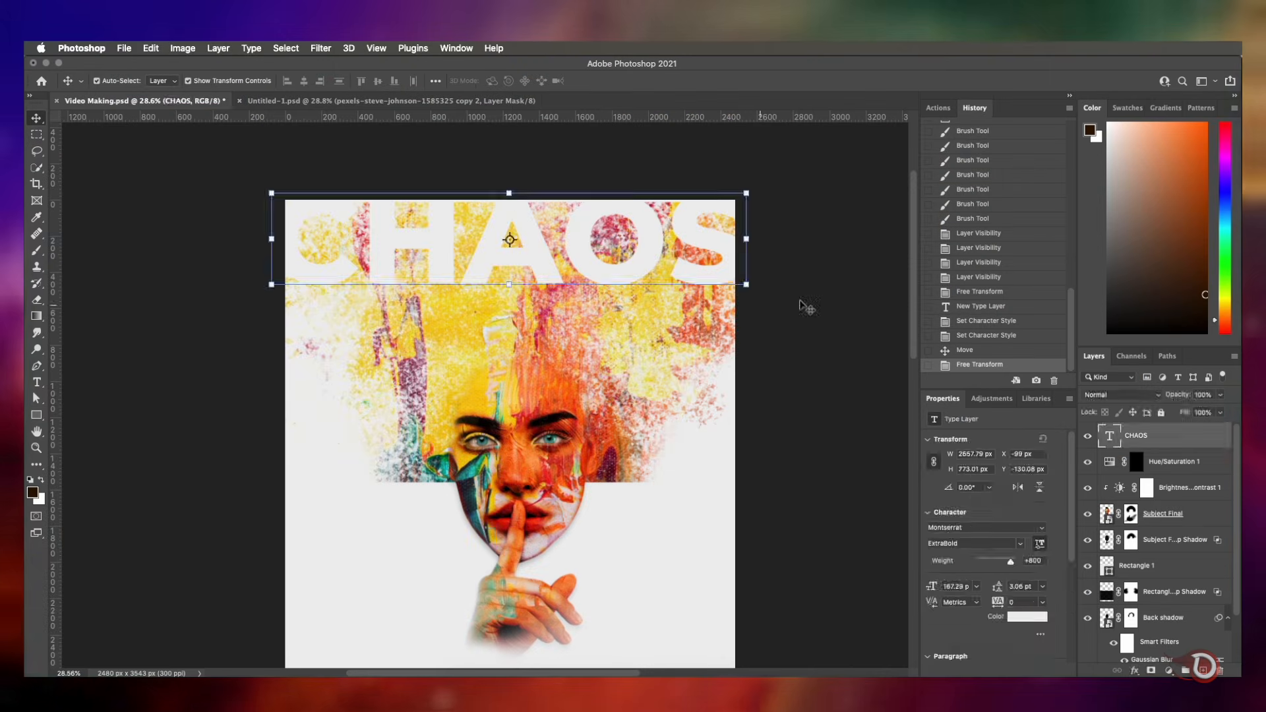
{"action": "left_click", "coordinate": [806, 308]}
Paint black on the abstract painting's layer mask with a large brush to fade it along the canvas's top edge
{"action": "scroll", "coordinate": [1158, 505], "scroll_direction": "down", "scroll_amount": 3}
{"action": "left_click", "coordinate": [1130, 624]}
{"action": "scroll", "coordinate": [526, 345], "scroll_direction": "up", "scroll_amount": 5}
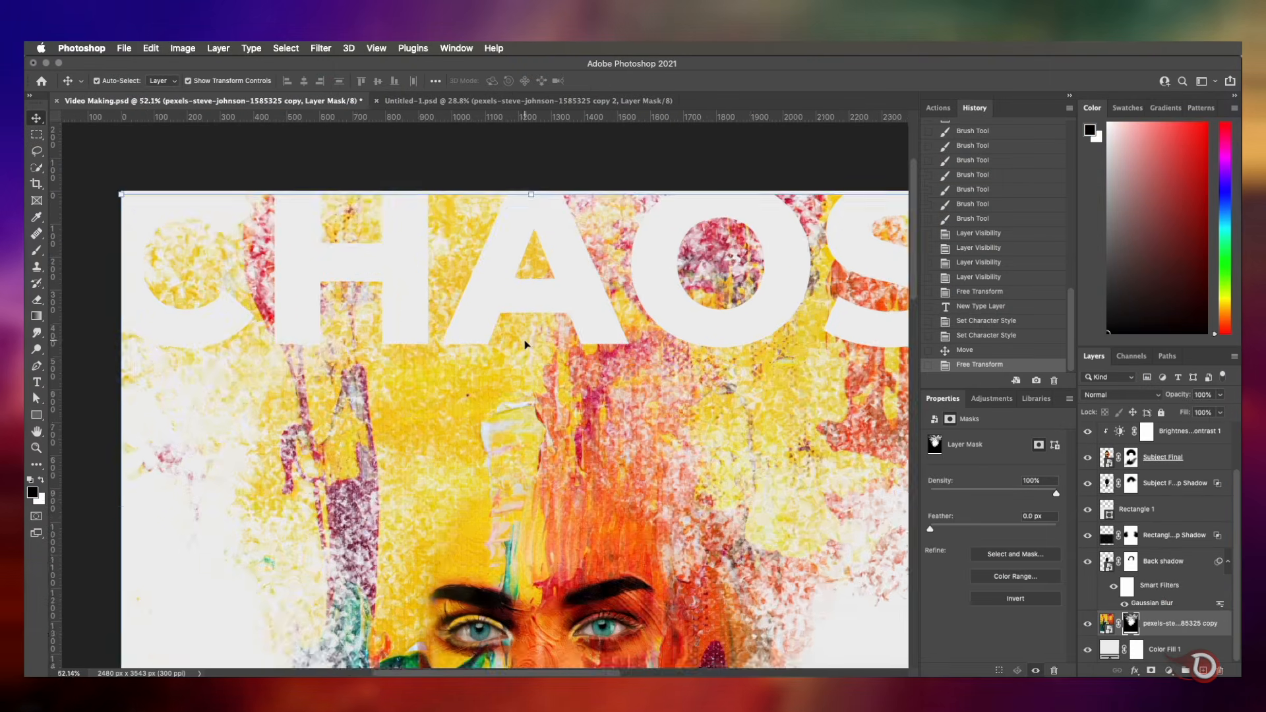
{"action": "scroll", "coordinate": [501, 329], "scroll_direction": "down", "scroll_amount": 2}
{"action": "key", "text": "b"}
{"action": "left_click_drag", "start_coordinate": [624, 218], "coordinate": [791, 215]}
{"action": "left_click", "coordinate": [791, 216]}
{"action": "left_click_drag", "start_coordinate": [106, 217], "coordinate": [239, 193]}
{"action": "left_click_drag", "start_coordinate": [240, 194], "coordinate": [396, 191]}
{"action": "left_click_drag", "start_coordinate": [857, 211], "coordinate": [332, 216]}
{"action": "left_click_drag", "start_coordinate": [331, 215], "coordinate": [501, 216]}
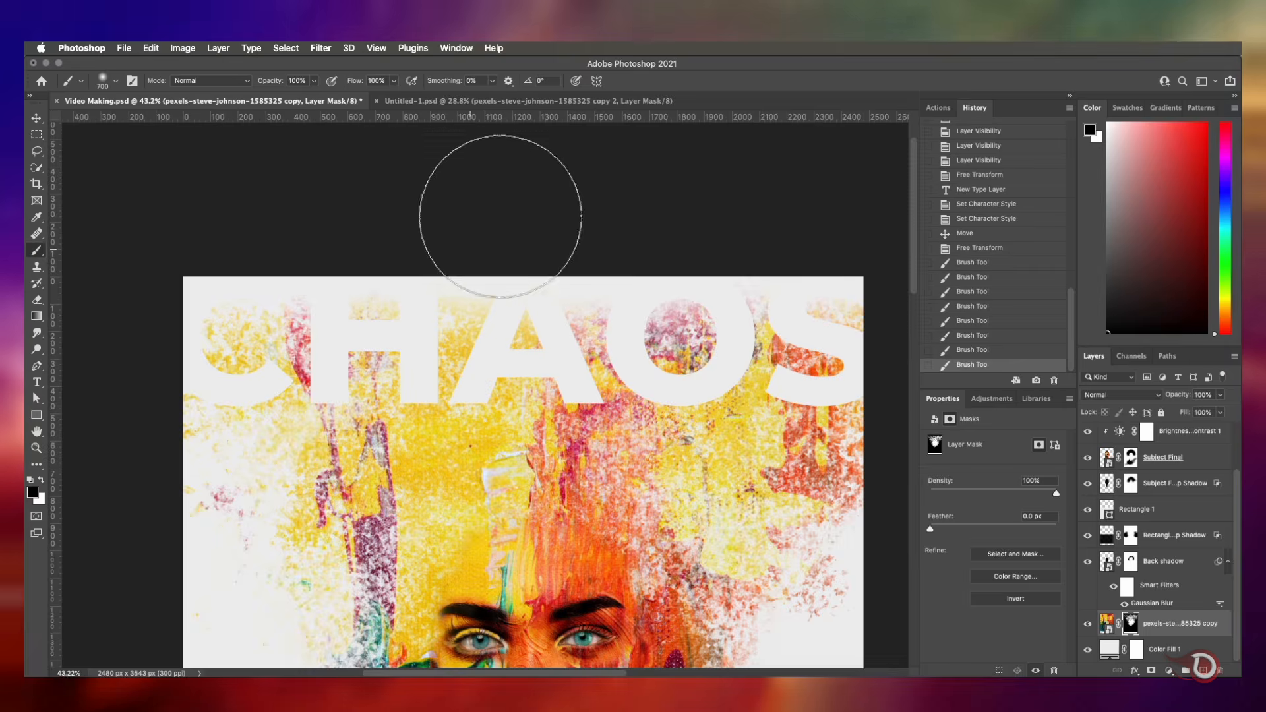
{"action": "left_click", "coordinate": [37, 117]}
{"action": "left_click", "coordinate": [686, 235]}
Move the CHAOS text layer below the abstract painting, directly above Color Fill 1
{"action": "scroll", "coordinate": [484, 415], "scroll_direction": "up", "scroll_amount": 1}
{"action": "scroll", "coordinate": [484, 415], "scroll_direction": "down", "scroll_amount": 2}
{"action": "scroll", "coordinate": [879, 503], "scroll_direction": "down", "scroll_amount": 1}
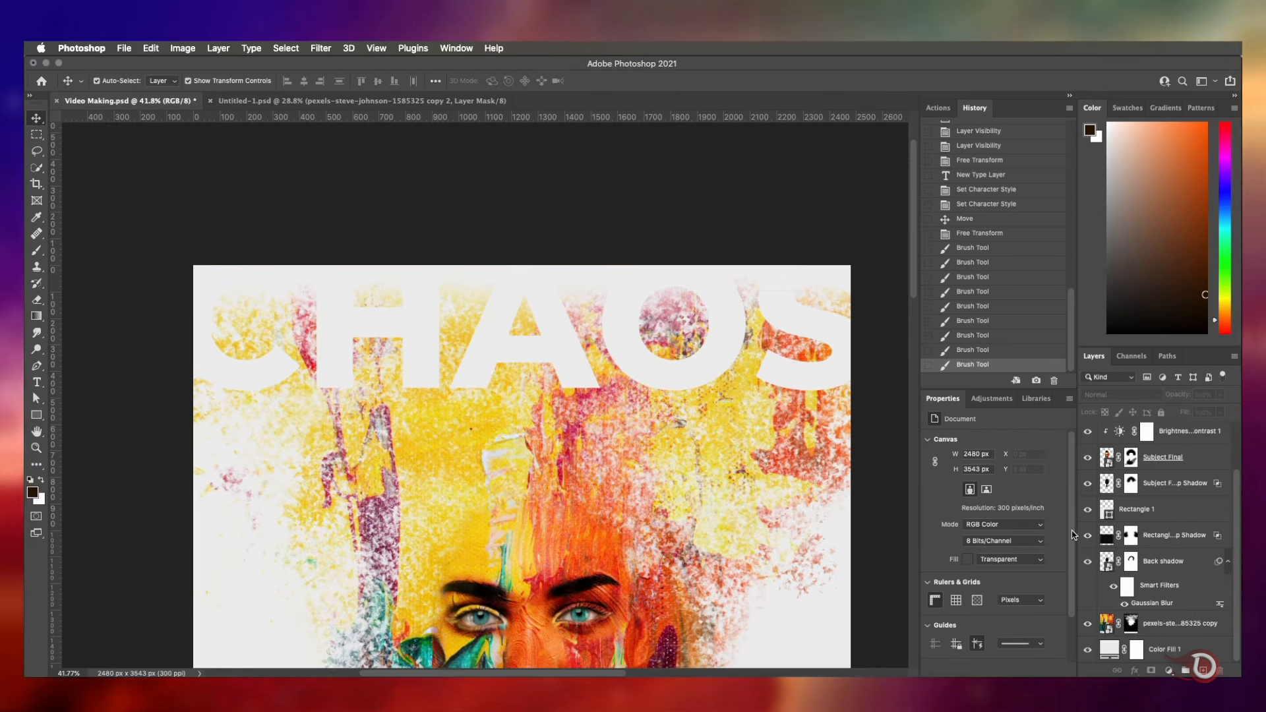
{"action": "scroll", "coordinate": [1156, 535], "scroll_direction": "up", "scroll_amount": 3}
{"action": "left_click", "coordinate": [1160, 434]}
{"action": "scroll", "coordinate": [1161, 514], "scroll_direction": "down", "scroll_amount": 3}
{"action": "scroll", "coordinate": [1165, 449], "scroll_direction": "up", "scroll_amount": 3}
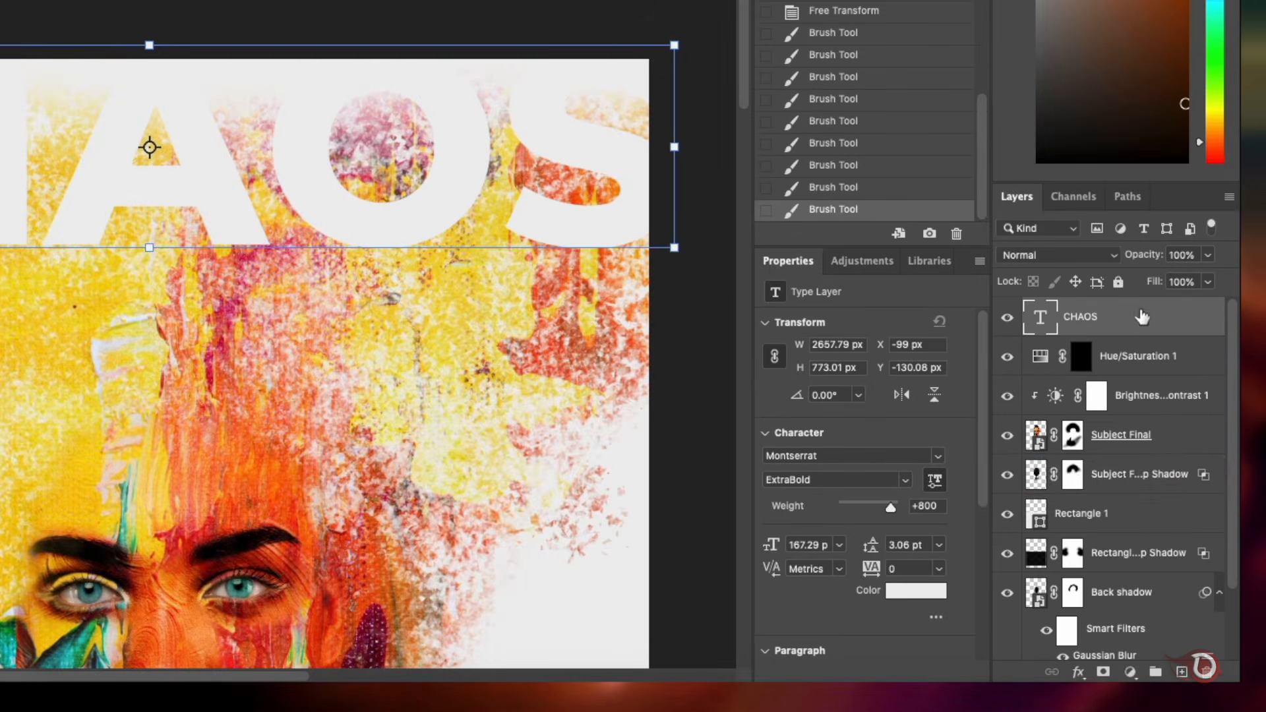
{"action": "left_click_drag", "start_coordinate": [1141, 317], "coordinate": [1100, 610]}
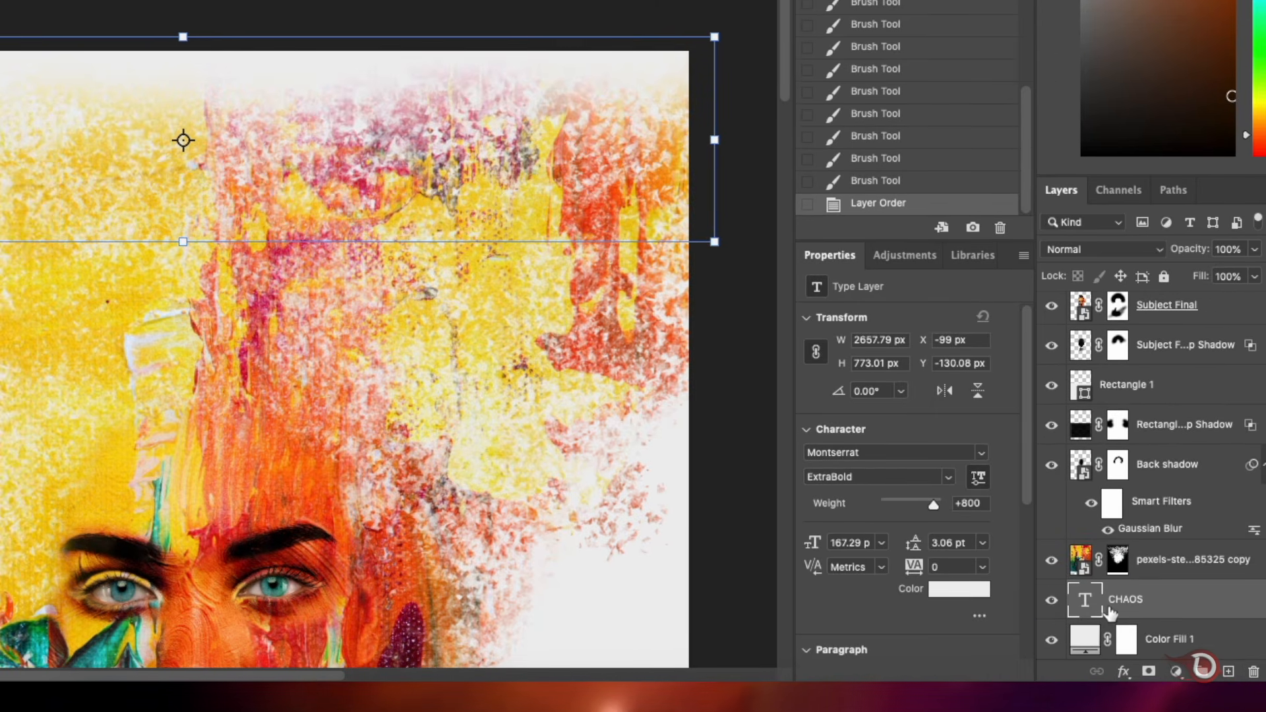
Load the CHAOS text as a selection and paint black on the abstract painting's mask to reveal the letters C, H and A
{"action": "left_click", "coordinate": [1081, 600], "text": "ctrl"}
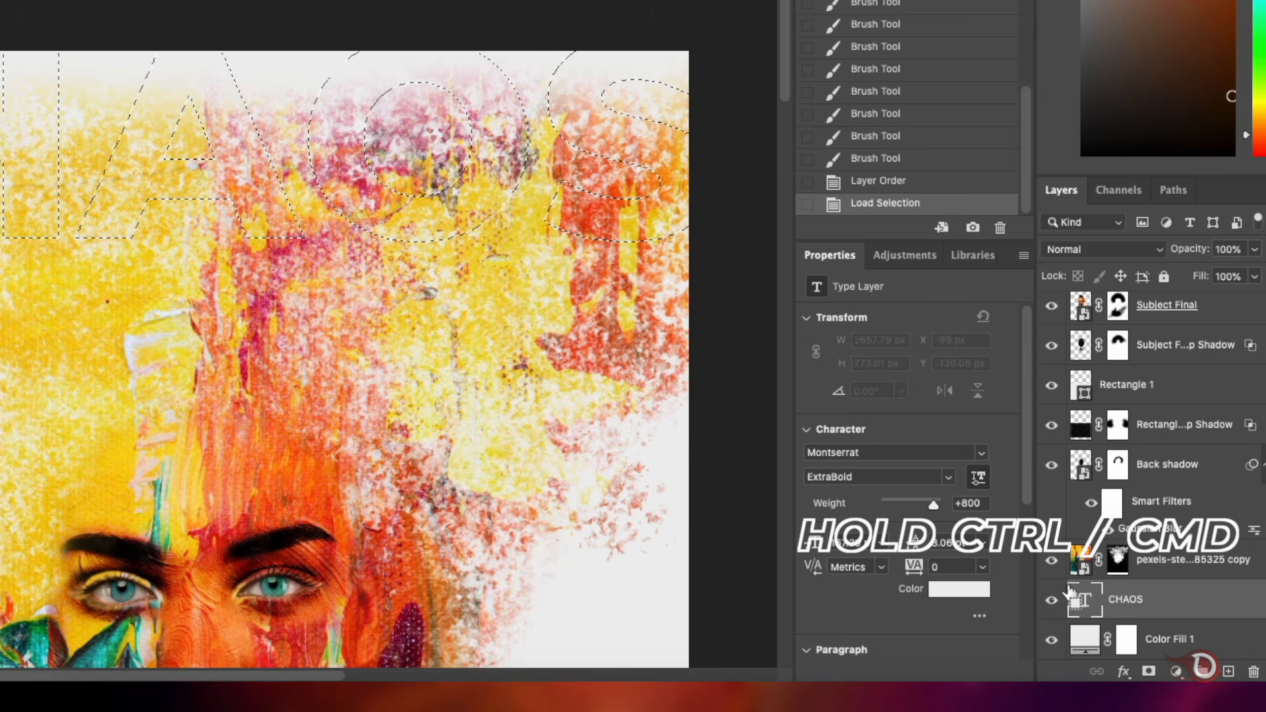
{"action": "left_click", "coordinate": [1117, 557]}
{"action": "key", "text": "ctrl+plus"}
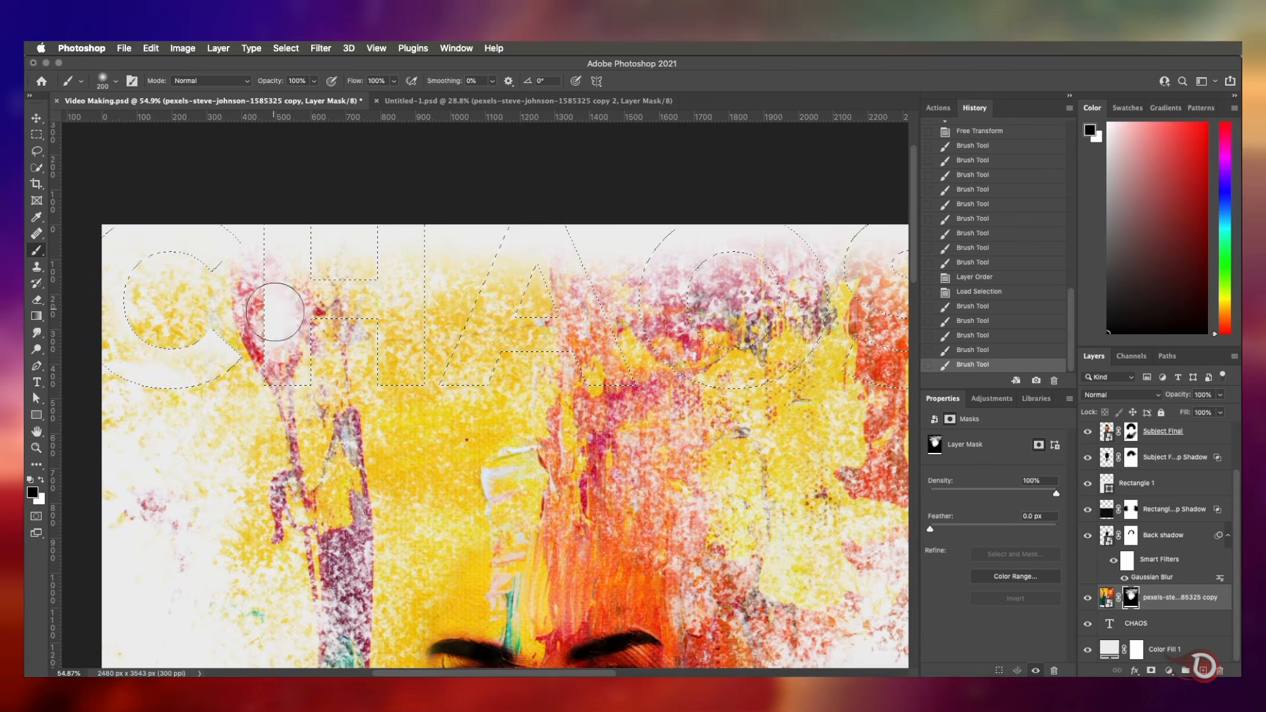
{"action": "left_click_drag", "start_coordinate": [275, 312], "coordinate": [285, 363]}
{"action": "left_click_drag", "start_coordinate": [294, 310], "coordinate": [326, 359]}
{"action": "left_click_drag", "start_coordinate": [330, 300], "coordinate": [369, 300]}
{"action": "mouse_move", "coordinate": [399, 251]}
{"action": "left_mouse_down"}
{"action": "mouse_move", "coordinate": [404, 366]}
{"action": "mouse_move", "coordinate": [471, 336]}
{"action": "left_mouse_up"}
{"action": "mouse_move", "coordinate": [484, 316]}
{"action": "left_mouse_down"}
{"action": "mouse_move", "coordinate": [485, 445]}
{"action": "mouse_move", "coordinate": [552, 316]}
{"action": "left_mouse_up"}
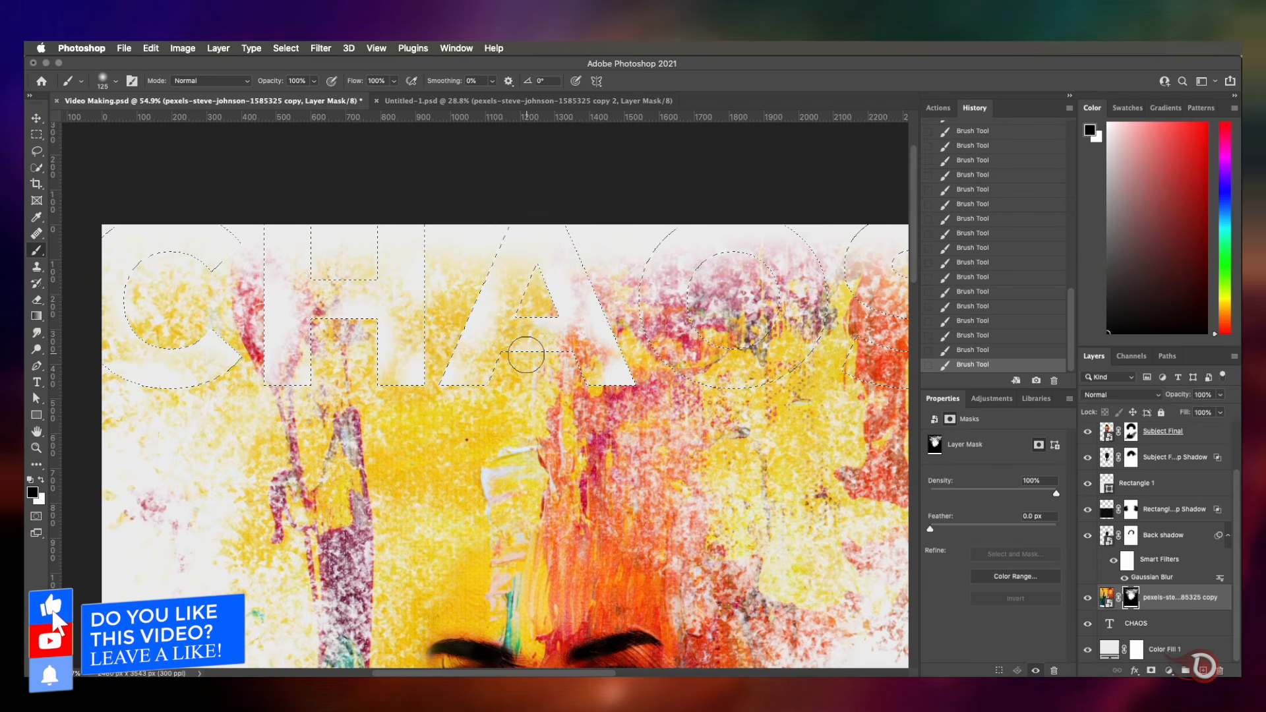
Paint black on the abstract painting's mask within the letters O and S, and clear the selection
{"action": "key", "text": "super+minus"}
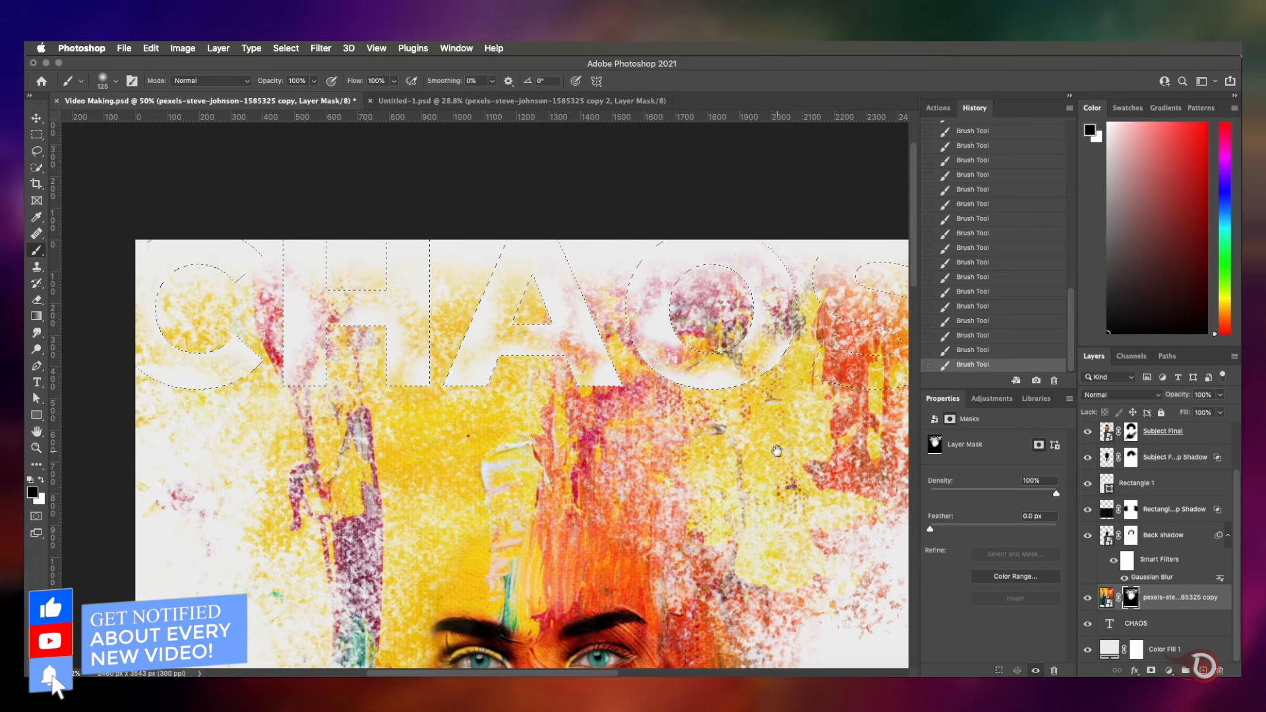
{"action": "scroll", "coordinate": [759, 346], "scroll_direction": "right", "scroll_amount": 5}
{"action": "left_click", "coordinate": [684, 323]}
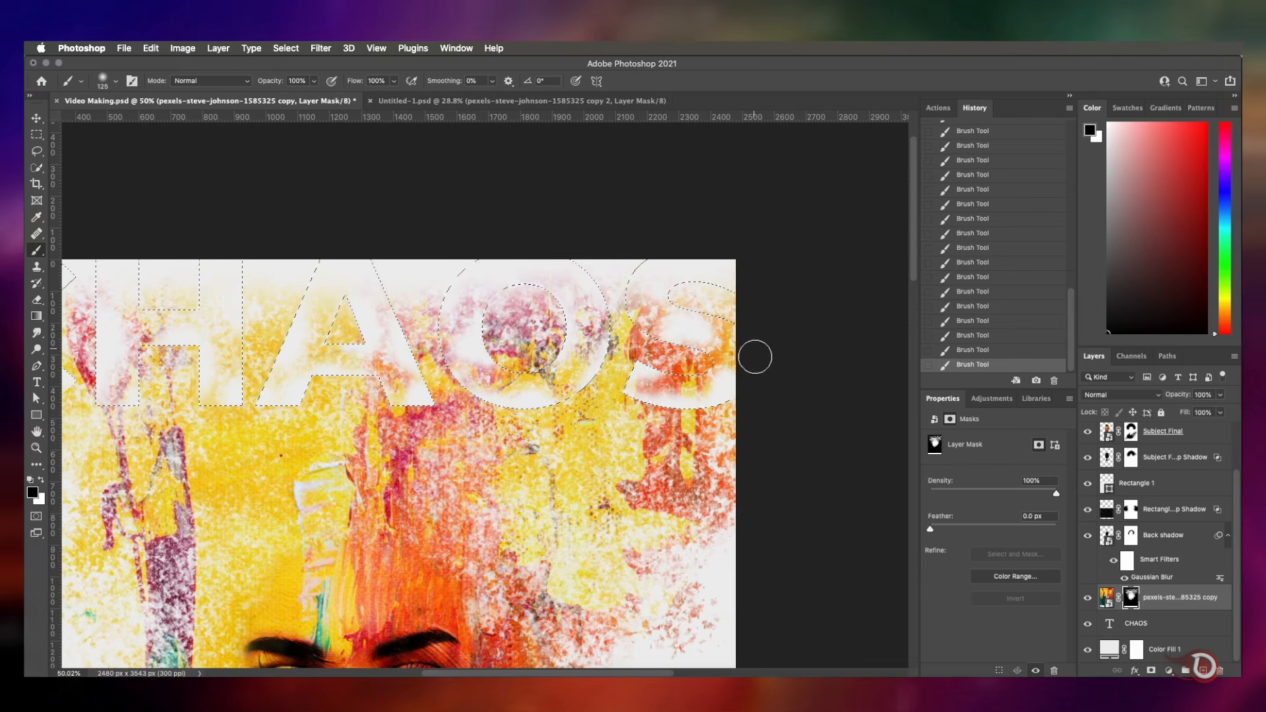
{"action": "key", "text": "super+d"}
{"action": "key", "text": "super+minus"}
{"action": "key", "text": "super+equal"}
{"action": "key", "text": "super+equal"}
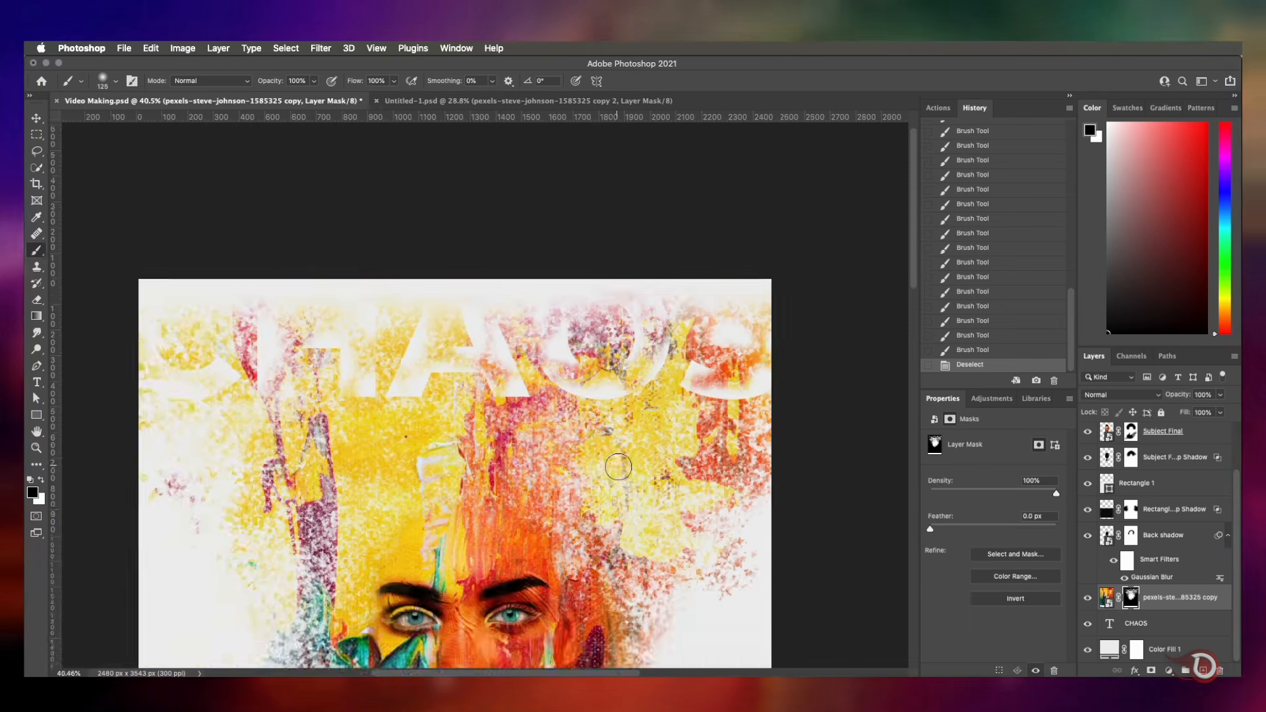
Add a Drop Shadow to the CHAOS text with 21% opacity, angle 66°, distance 19 px and size 24 px
{"action": "left_click", "coordinate": [783, 365]}
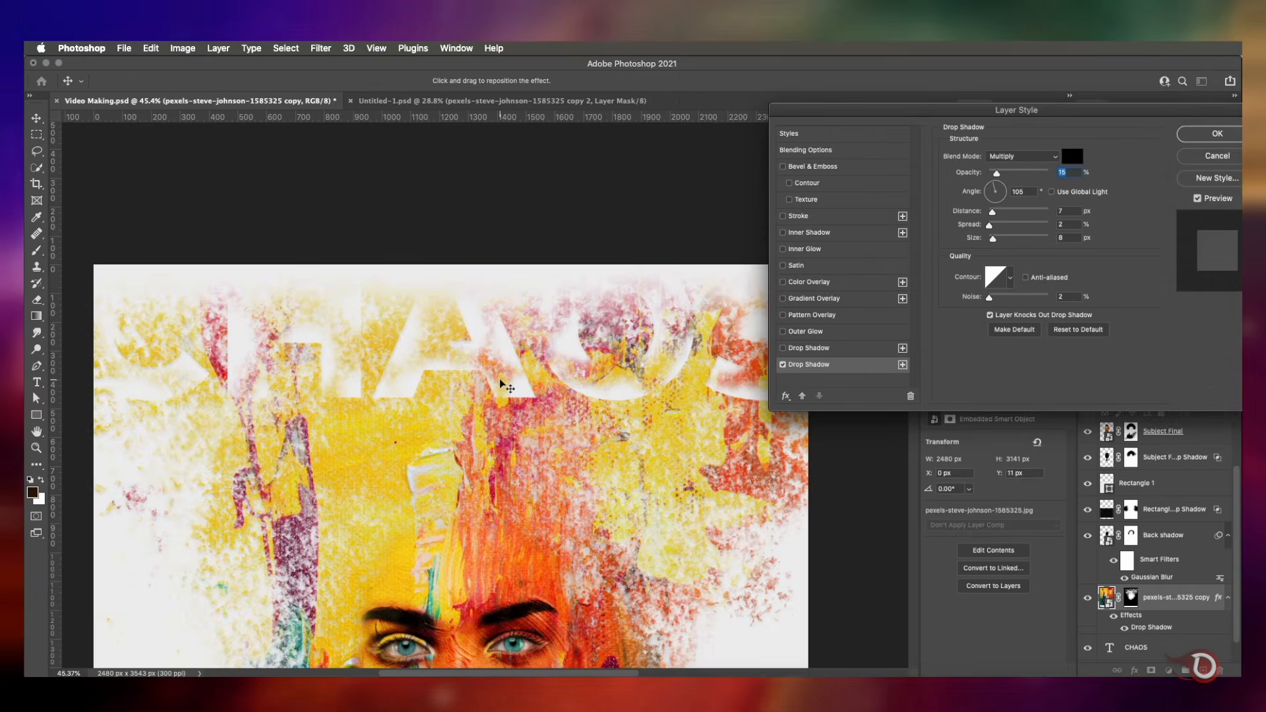
{"action": "key", "text": "Escape"}
{"action": "double_click", "coordinate": [1180, 623]}
{"action": "left_click", "coordinate": [836, 349]}
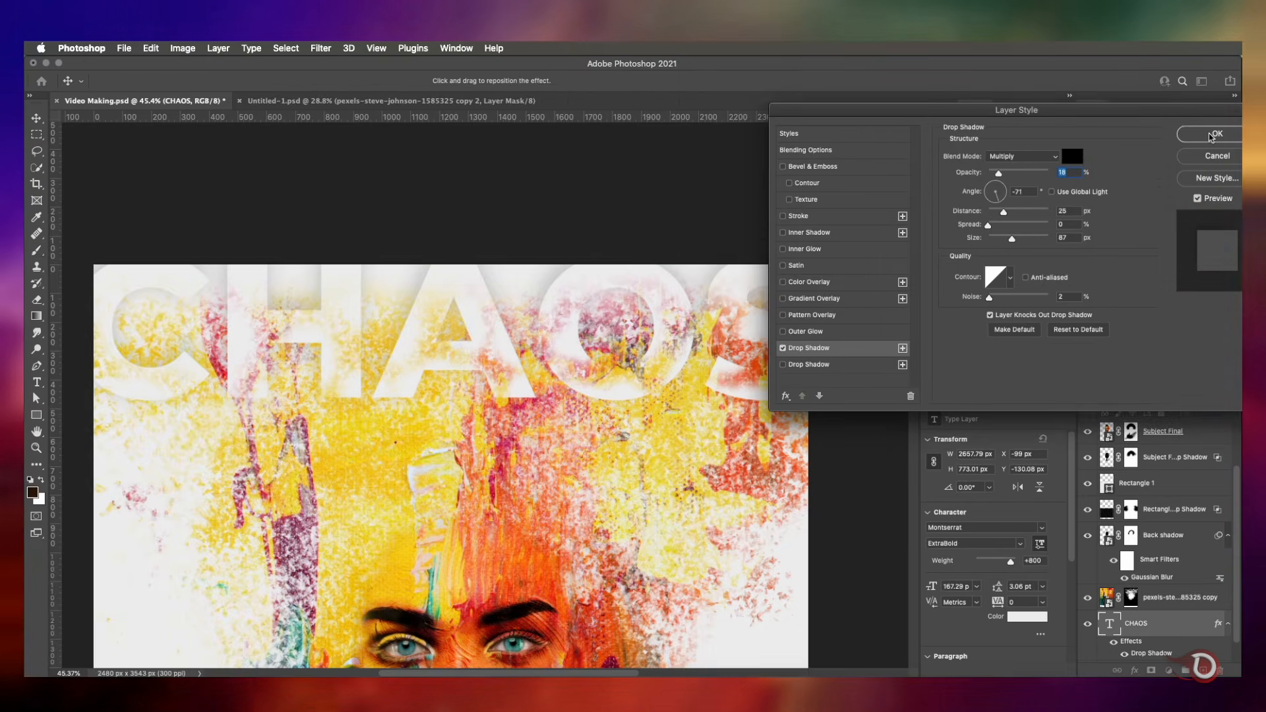
{"action": "left_click_drag", "start_coordinate": [470, 376], "coordinate": [467, 375]}
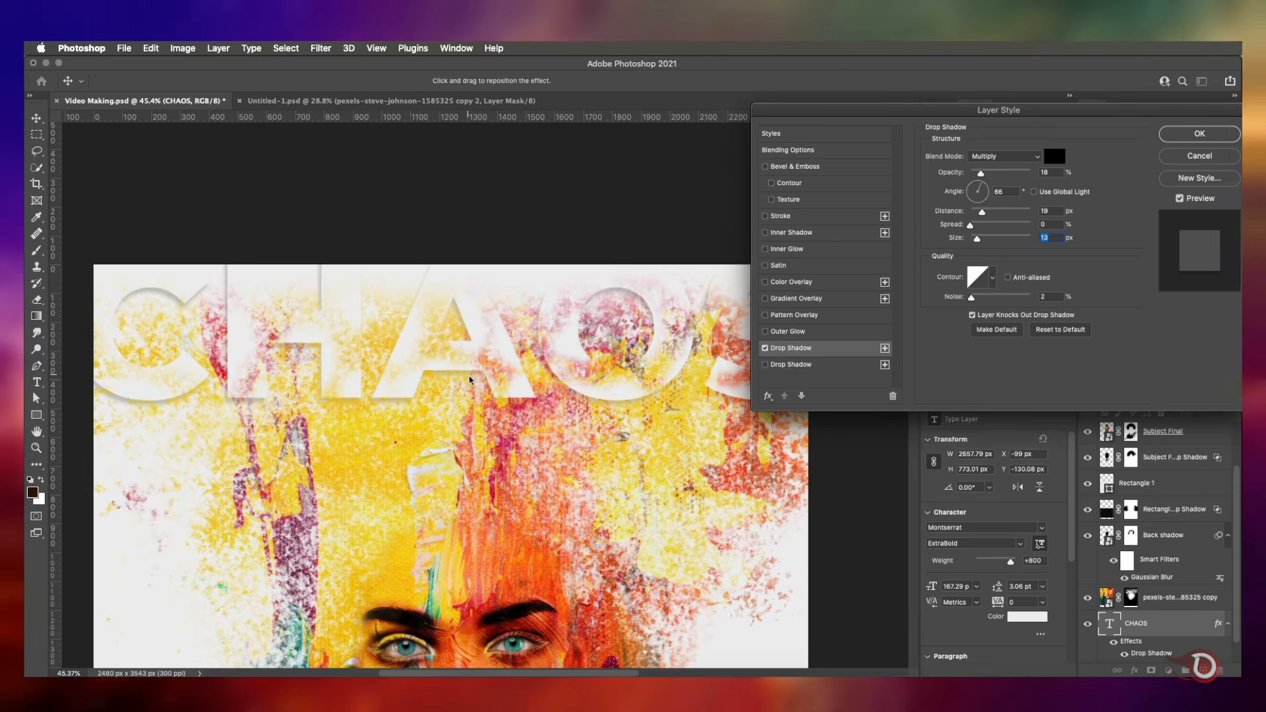
{"action": "left_click_drag", "start_coordinate": [981, 174], "coordinate": [976, 174]}
{"action": "left_click_drag", "start_coordinate": [977, 239], "coordinate": [980, 240]}
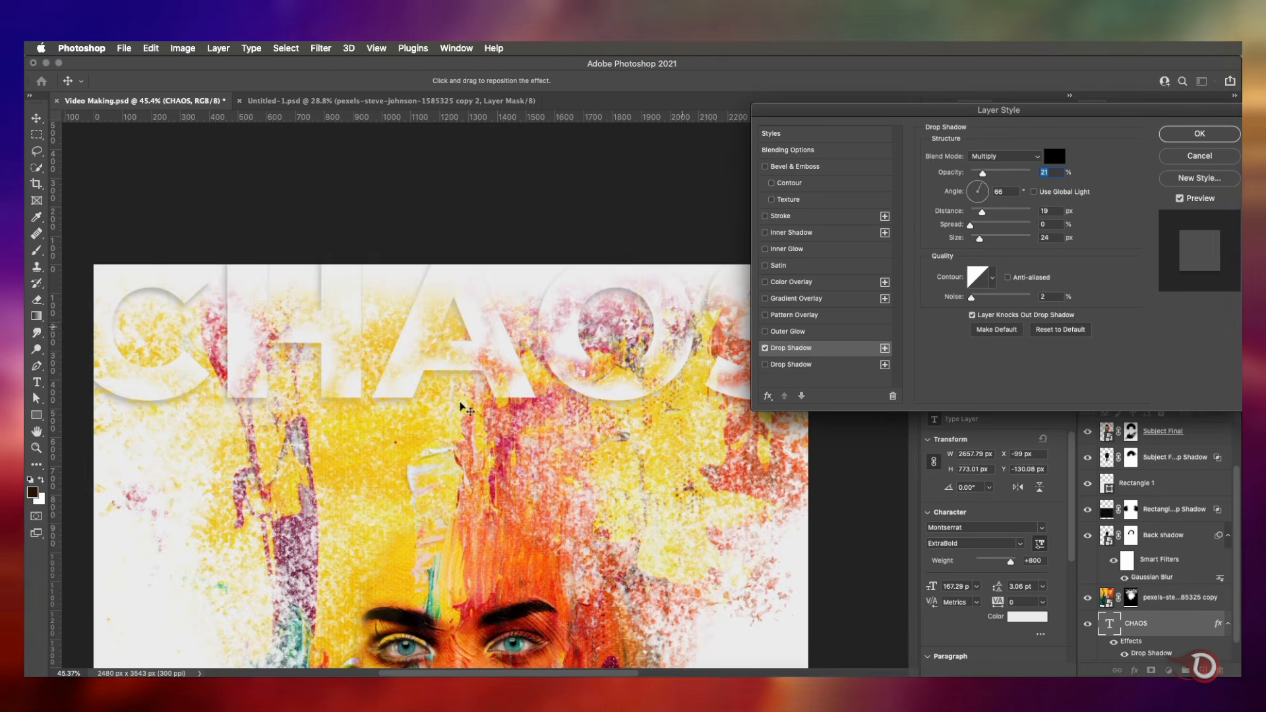
{"action": "key", "text": "Return"}
Convert the CHAOS text's Drop Shadow effect into its own layer
{"action": "scroll", "coordinate": [1172, 615], "scroll_direction": "down", "scroll_amount": 2}
{"action": "right_click", "coordinate": [1217, 599]}
{"action": "left_click", "coordinate": [1158, 567]}
{"action": "key", "text": "Return"}
Add a layer mask to CHAOS's Drop Shadow layer and paint black with an enlarged brush to hide the shadow along the canvas's top edge
{"action": "left_click", "coordinate": [1173, 625]}
{"action": "left_click", "coordinate": [1151, 671]}
{"action": "key", "text": "bracketright"}
{"action": "key", "text": "bracketright"}
{"action": "key", "text": "bracketright"}
{"action": "key", "text": "bracketright"}
{"action": "key", "text": "bracketright"}
{"action": "key", "text": "bracketright"}
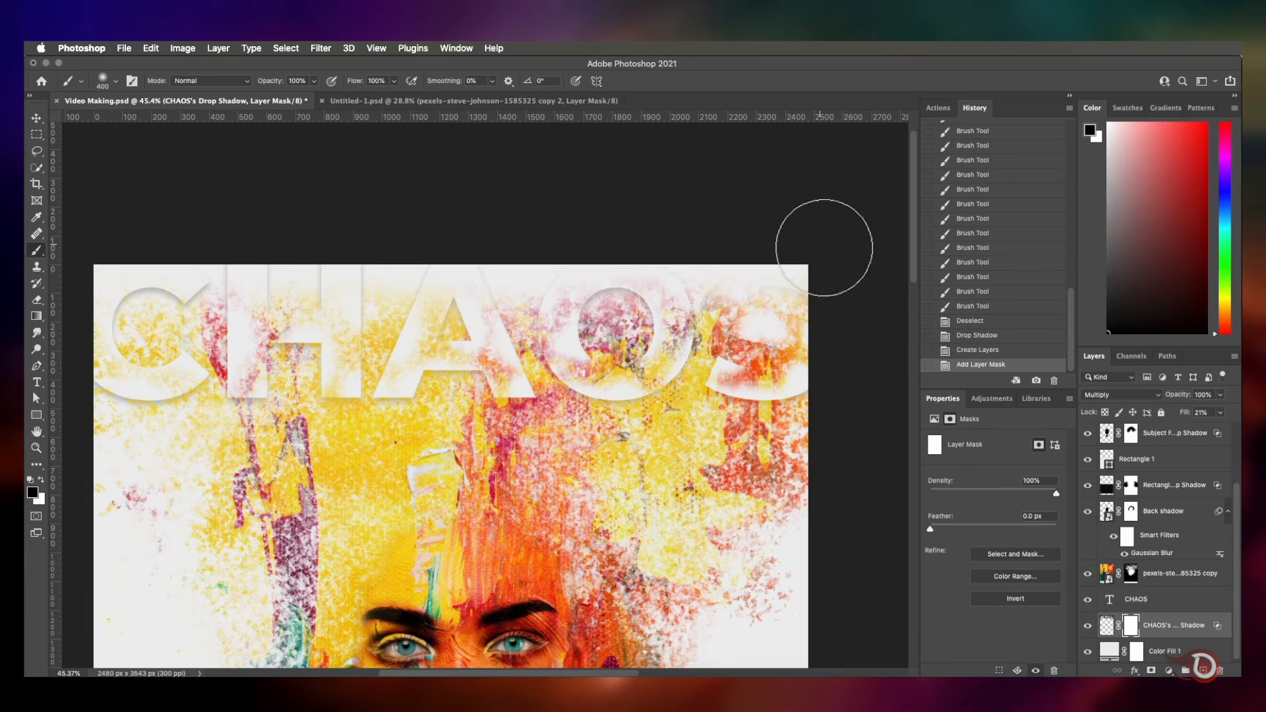
{"action": "left_click_drag", "start_coordinate": [481, 259], "coordinate": [423, 252]}
{"action": "mouse_move", "coordinate": [369, 253]}
{"action": "left_mouse_down"}
{"action": "mouse_move", "coordinate": [152, 254]}
{"action": "mouse_move", "coordinate": [554, 227]}
{"action": "mouse_move", "coordinate": [527, 257]}
{"action": "left_mouse_up"}
{"action": "scroll", "coordinate": [287, 306], "scroll_direction": "up", "scroll_amount": 2}
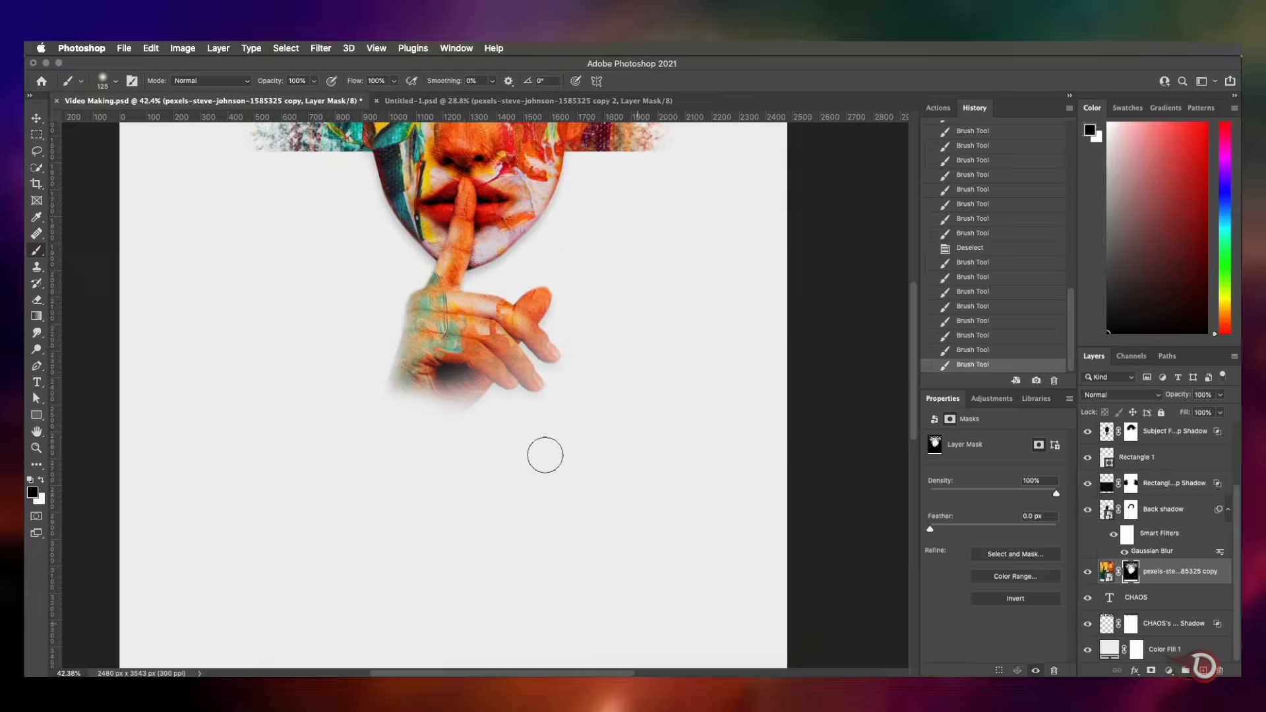
Add the text SILENCE in black (#000000) Montserrat ExtraBold at 131 pt and move its layer to the top of the layer stack
{"action": "left_click", "coordinate": [37, 383]}
{"action": "left_click", "coordinate": [454, 486]}
{"action": "scroll", "coordinate": [605, 422], "scroll_direction": "down", "scroll_amount": 5}
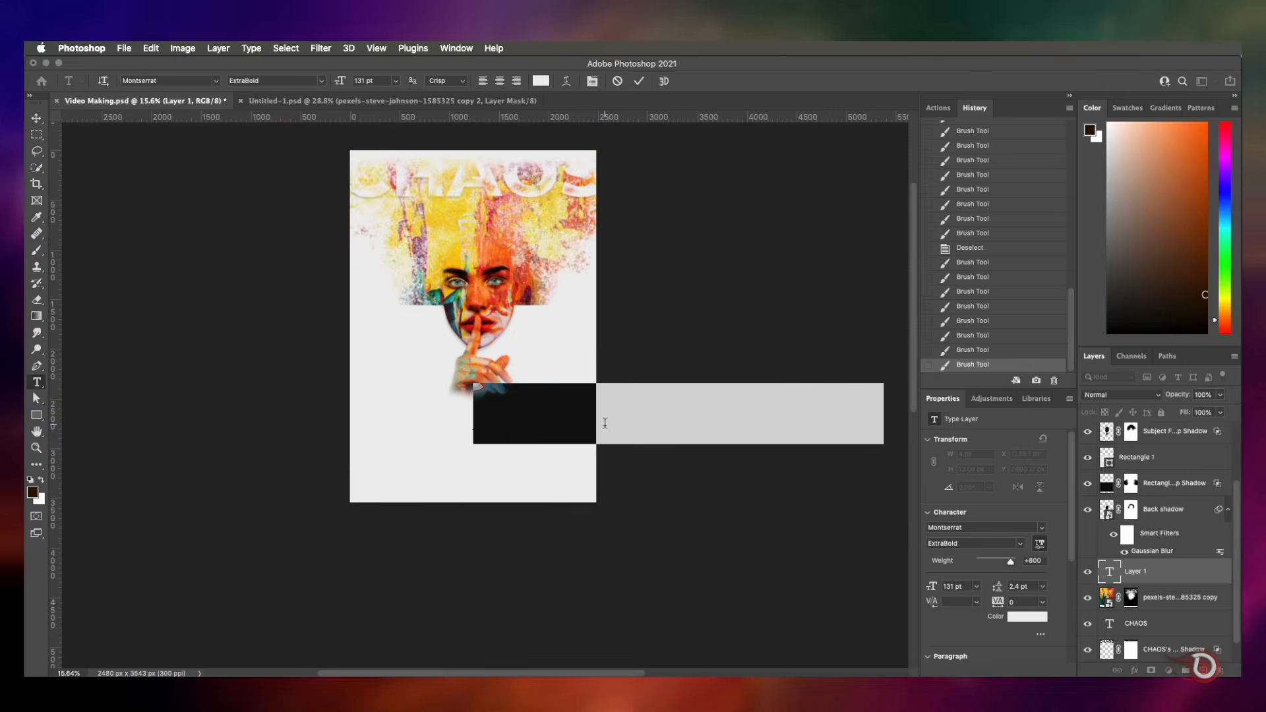
{"action": "left_click", "coordinate": [1037, 620]}
{"action": "left_click", "coordinate": [486, 407]}
{"action": "left_click", "coordinate": [823, 231]}
{"action": "type", "text": "SILENCE"}
{"action": "left_click", "coordinate": [817, 541]}
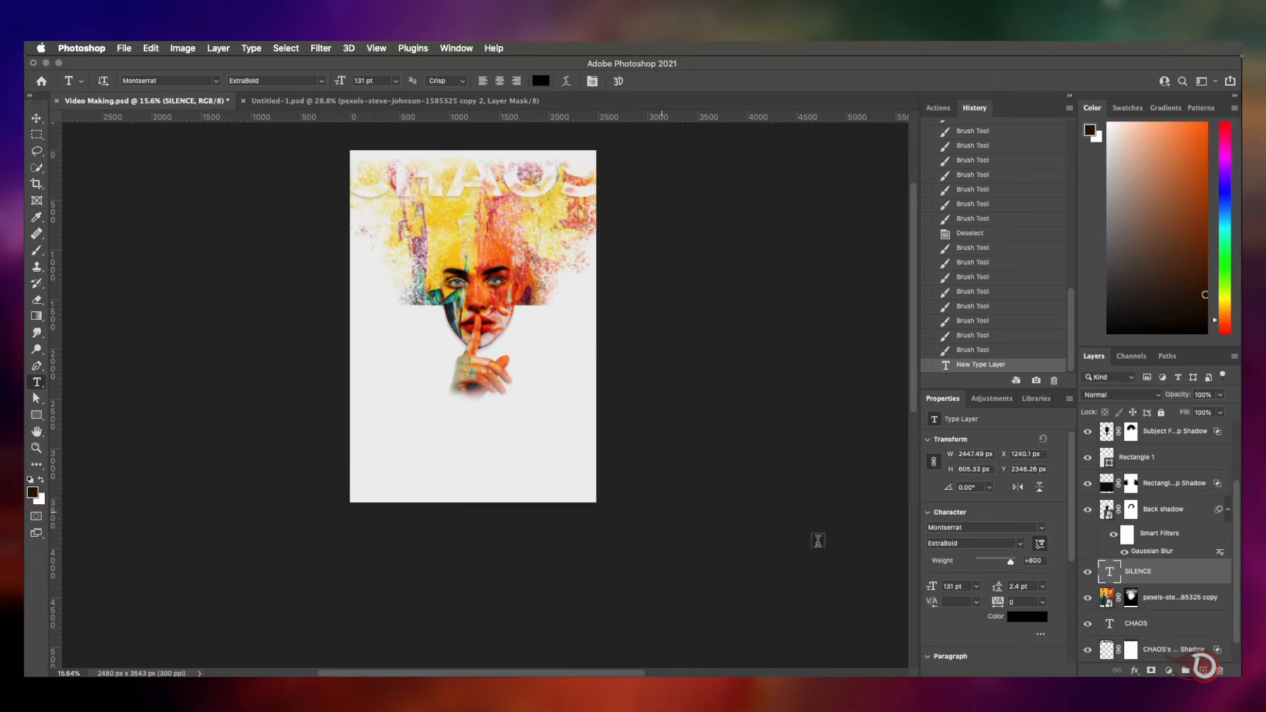
{"action": "left_click_drag", "start_coordinate": [1161, 577], "coordinate": [1161, 428]}
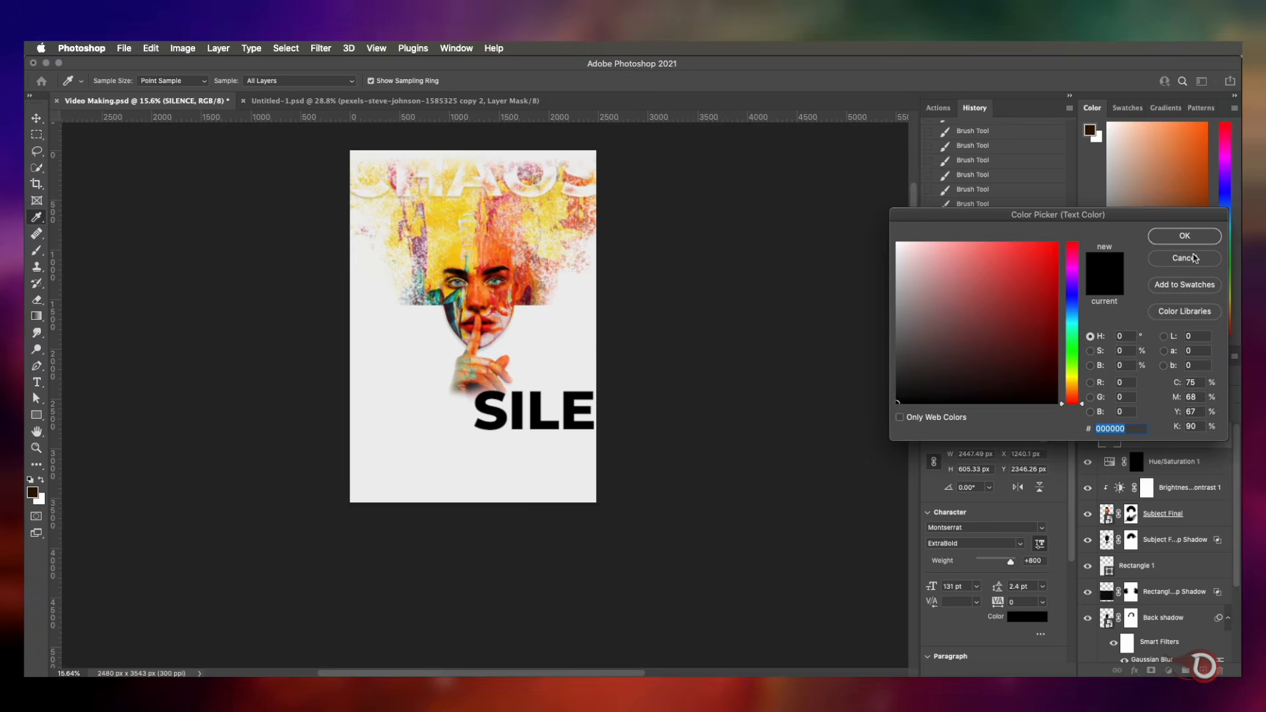
Move the SILENCE text below the hand and scale it down to about 17.78%
{"action": "left_click", "coordinate": [37, 119]}
{"action": "left_click_drag", "start_coordinate": [544, 417], "coordinate": [429, 438]}
{"action": "left_click_drag", "start_coordinate": [601, 404], "coordinate": [508, 428]}
{"action": "scroll", "coordinate": [497, 431], "scroll_direction": "up", "scroll_amount": 10}
{"action": "scroll", "coordinate": [497, 430], "scroll_direction": "down", "scroll_amount": 1}
{"action": "left_click_drag", "start_coordinate": [563, 528], "coordinate": [544, 529]}
{"action": "left_click_drag", "start_coordinate": [488, 531], "coordinate": [460, 513]}
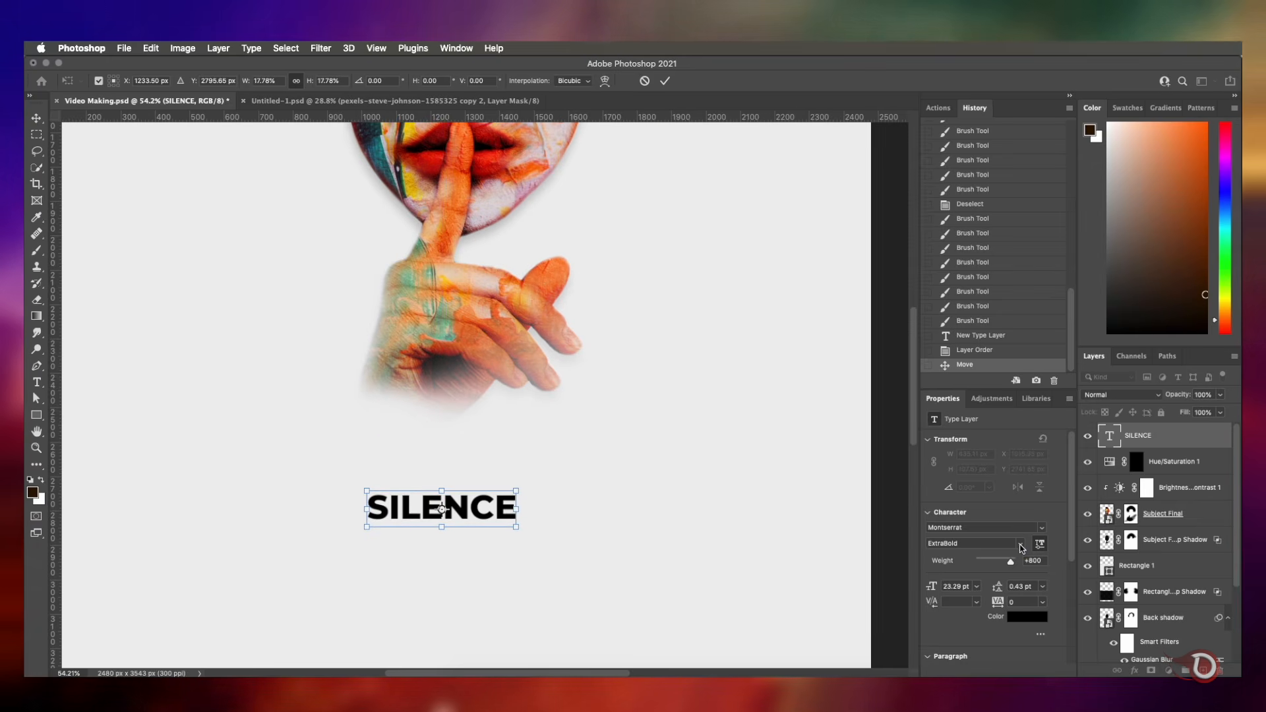
{"action": "key", "text": "Return"}
Format the SILENCE text as Bold, 21 pt with 180 tracking, and move it straight down, centred on the canvas below the hand
{"action": "left_click", "coordinate": [1020, 543]}
{"action": "left_click", "coordinate": [949, 595]}
{"action": "left_click_drag", "start_coordinate": [998, 602], "coordinate": [1018, 602]}
{"action": "left_click_drag", "start_coordinate": [496, 555], "coordinate": [497, 597]}
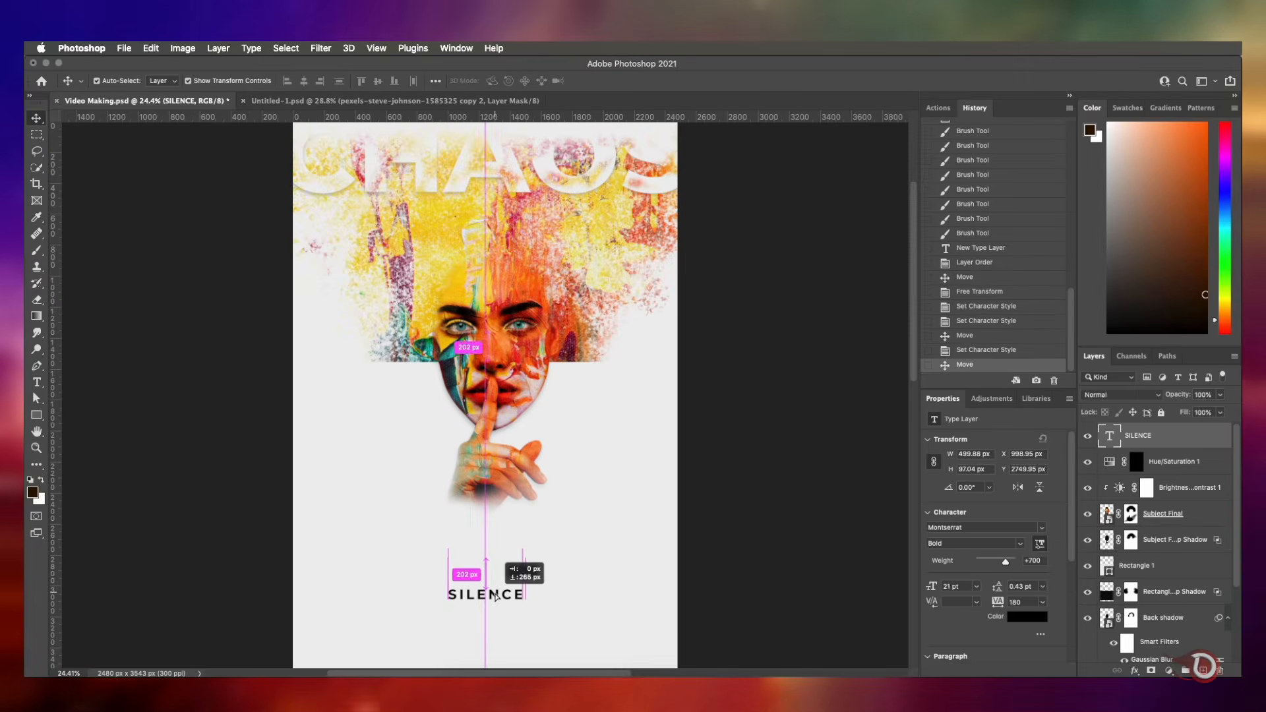
{"action": "left_click", "coordinate": [721, 480]}
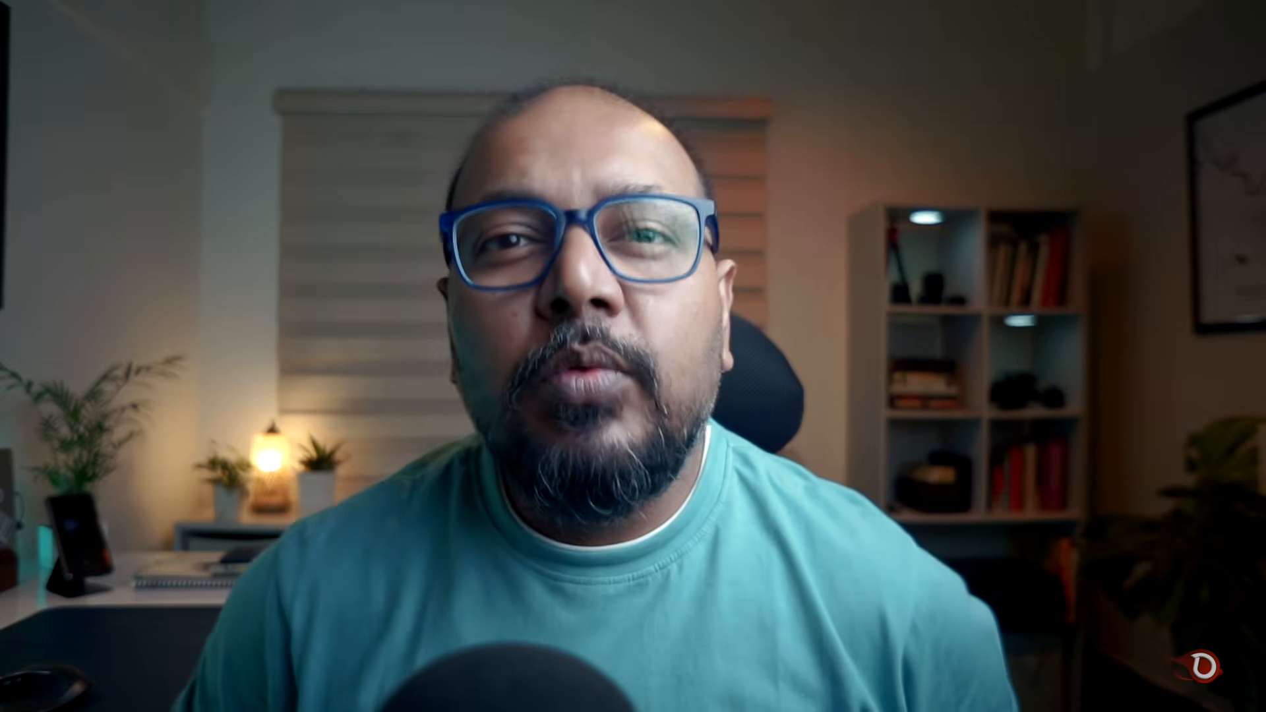